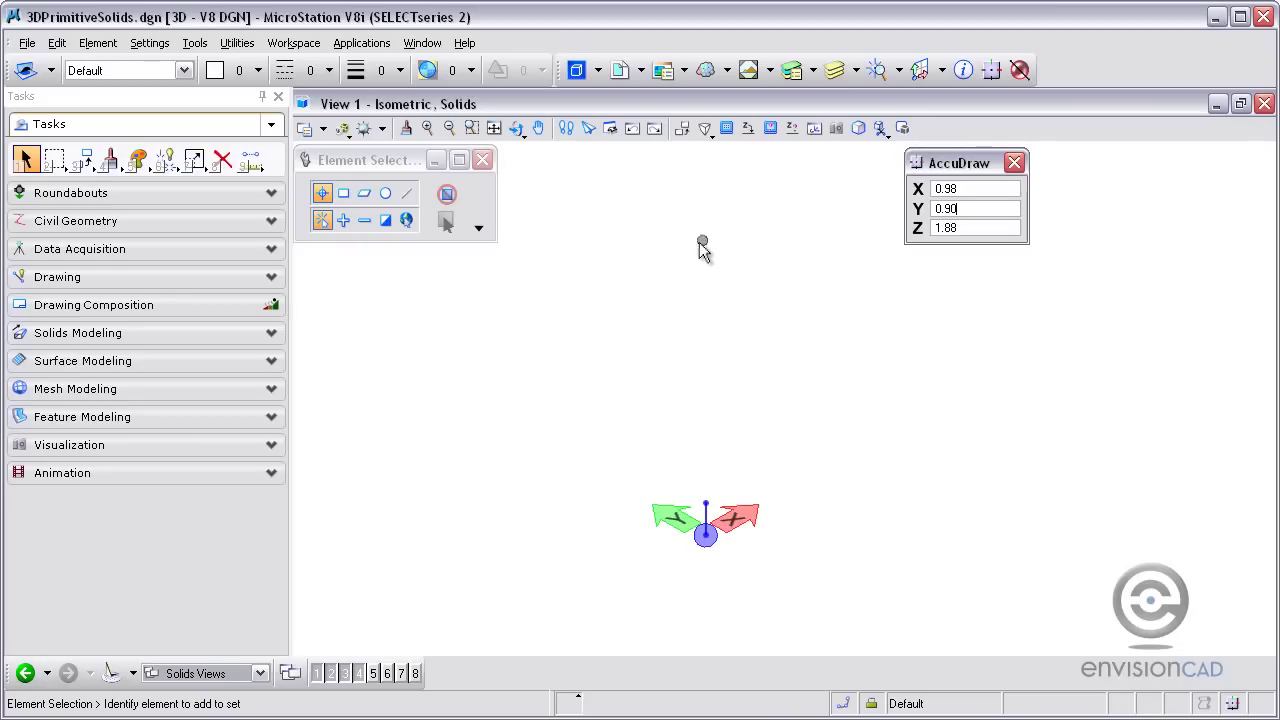
Step: Open the Primitive Solids tools from the Solids Modeling tasks as a floating toolbox and place it near the view's upper edge
{"action": "left_click", "coordinate": [166, 334]}
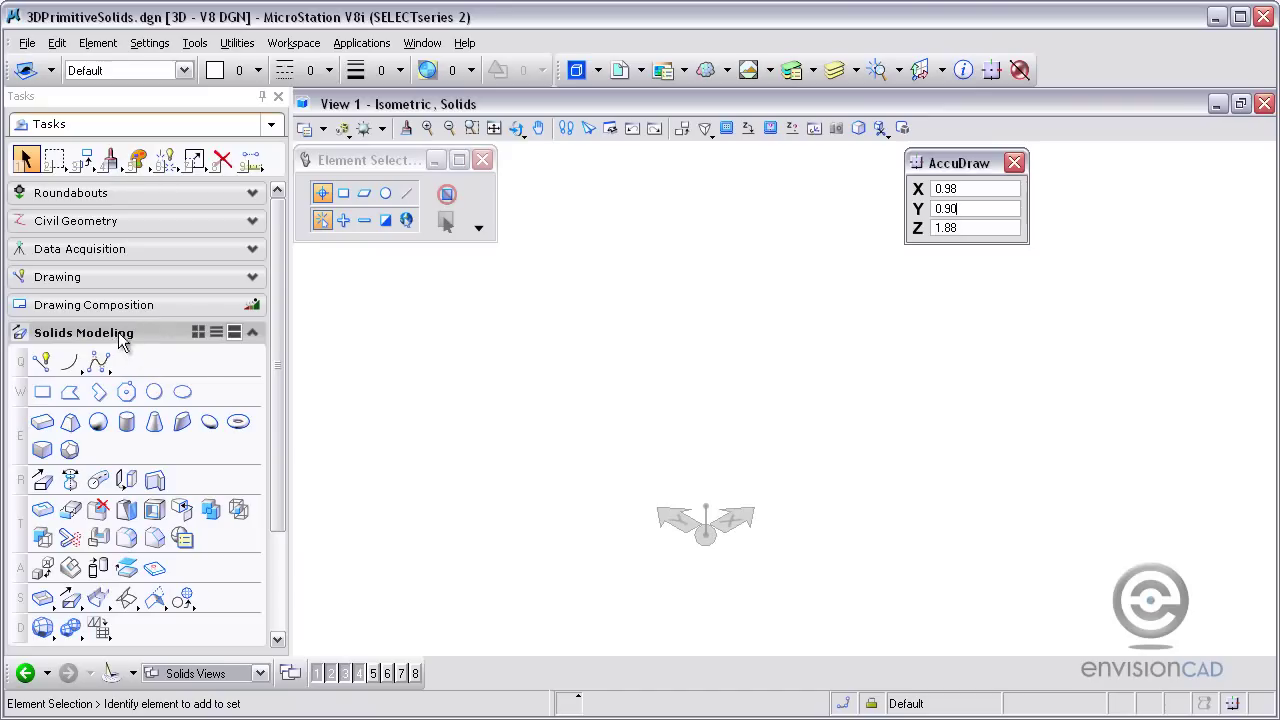
{"action": "right_click", "coordinate": [50, 423]}
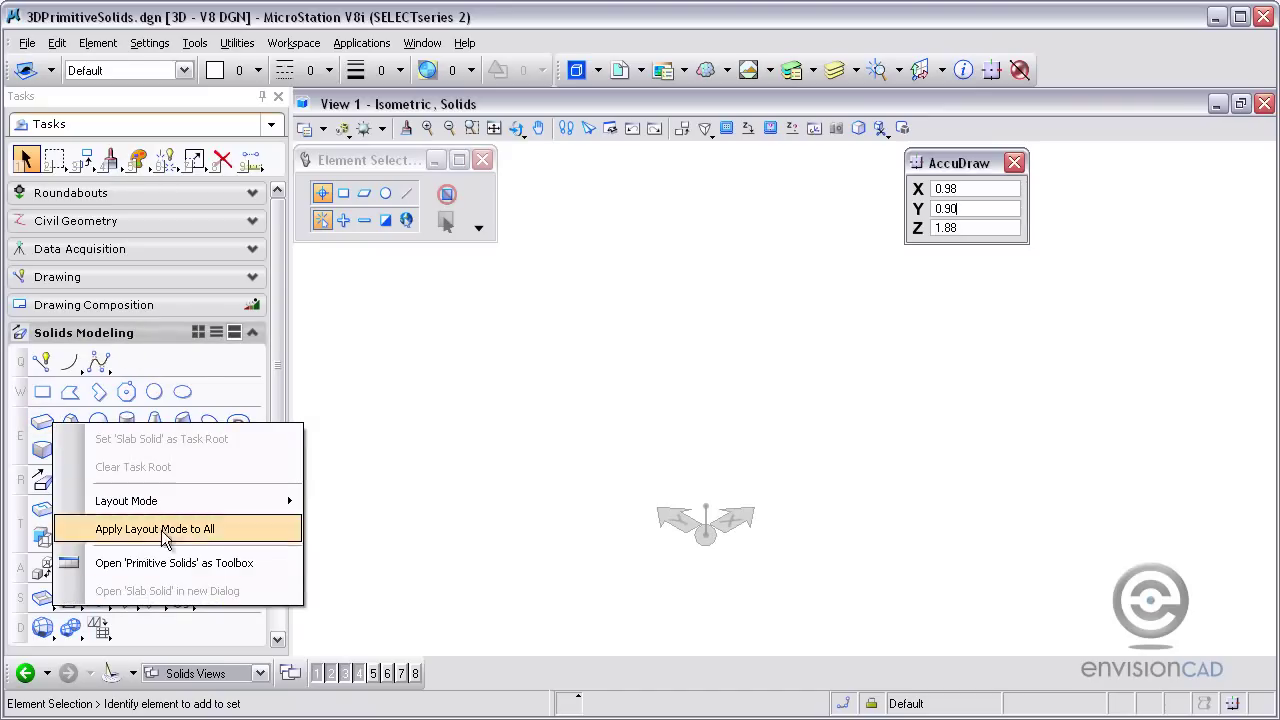
{"action": "left_click", "coordinate": [165, 563]}
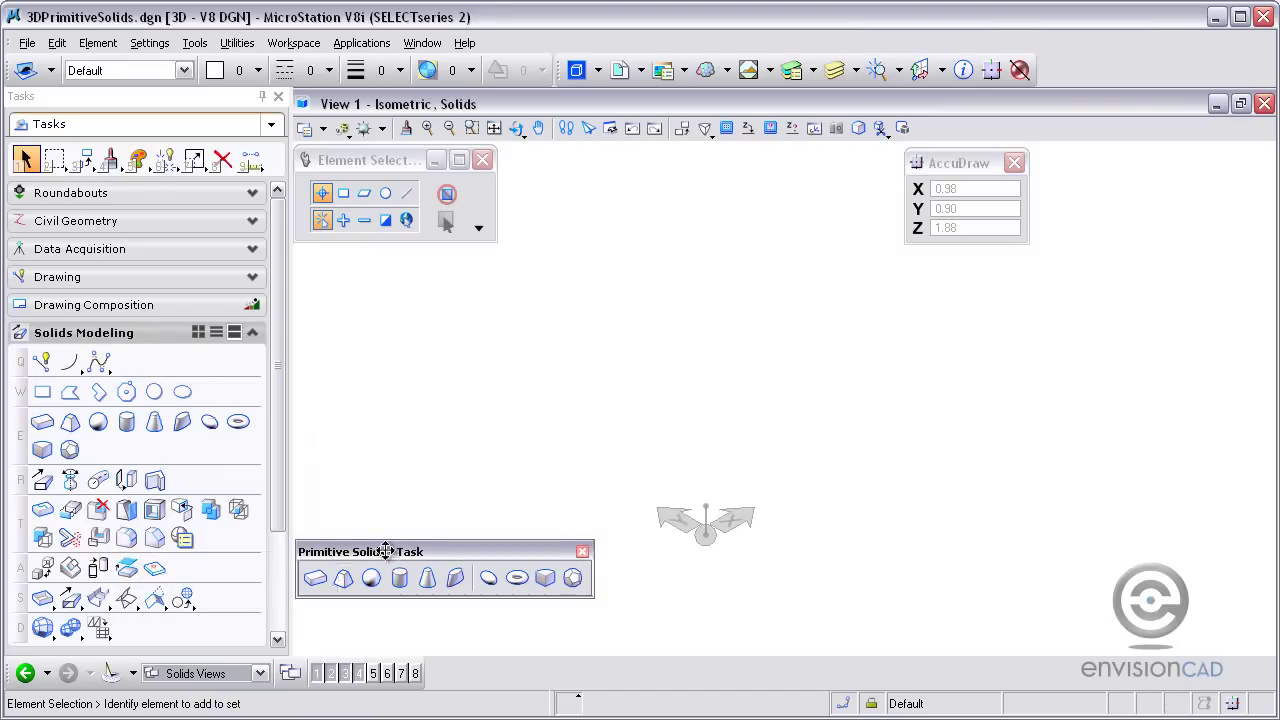
{"action": "mouse_move", "coordinate": [385, 551]}
{"action": "left_mouse_down"}
{"action": "mouse_move", "coordinate": [603, 218]}
{"action": "mouse_move", "coordinate": [618, 169]}
{"action": "left_mouse_up"}
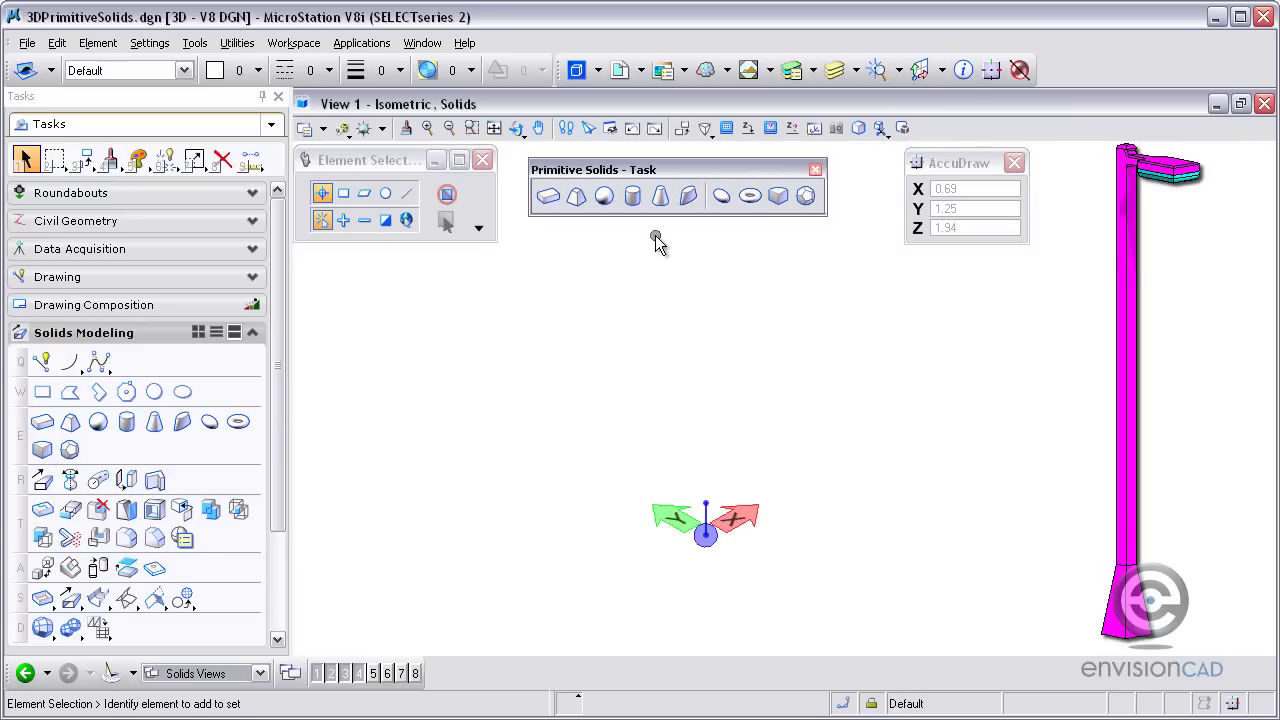
{"action": "left_click", "coordinate": [546, 198]}
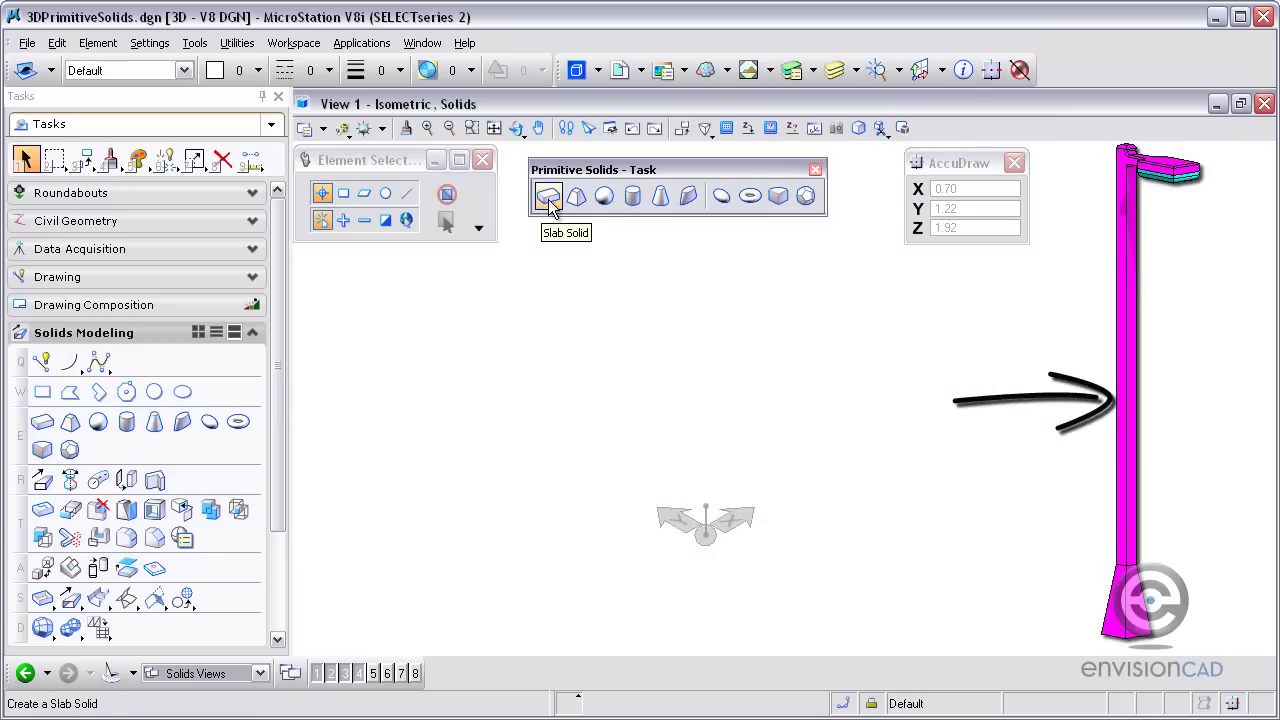
{"action": "left_click", "coordinate": [577, 198]}
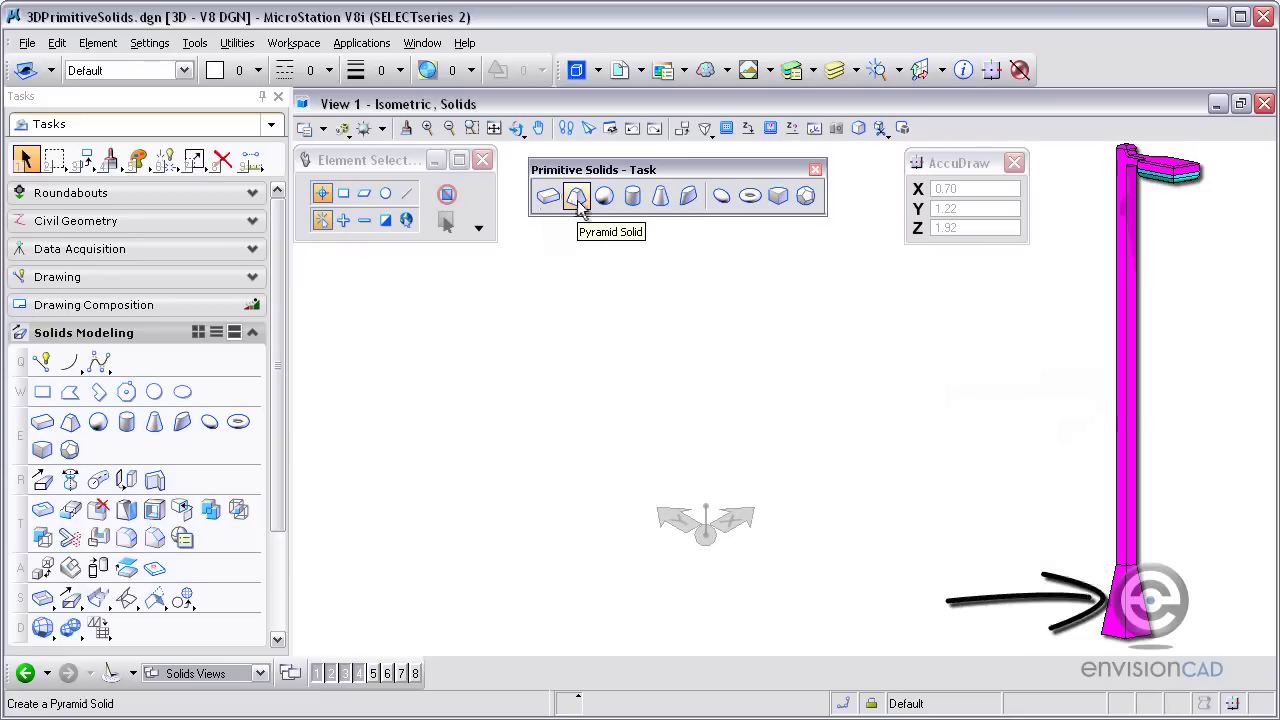
{"action": "left_click", "coordinate": [971, 162]}
{"action": "type", "text": "0.28"}
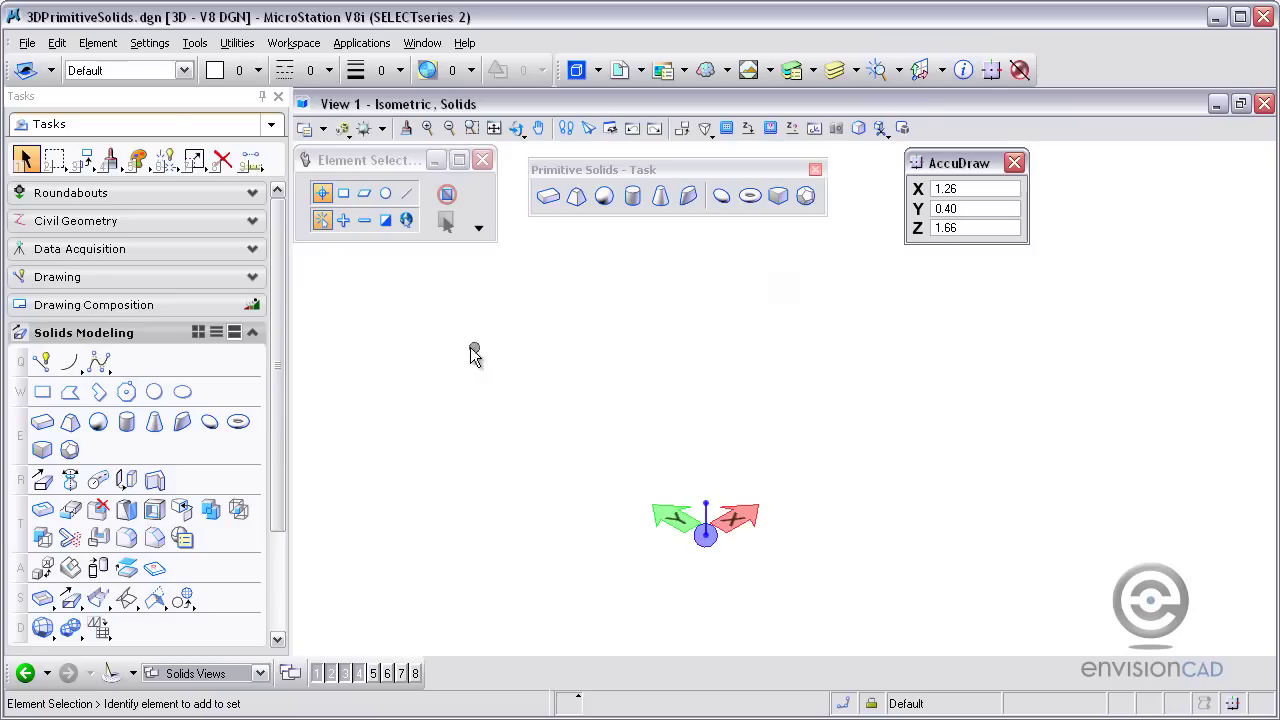
Step: Make vis_streetlight the active level and set the active color, line style and line weight to ByLevel
{"action": "left_click", "coordinate": [183, 70]}
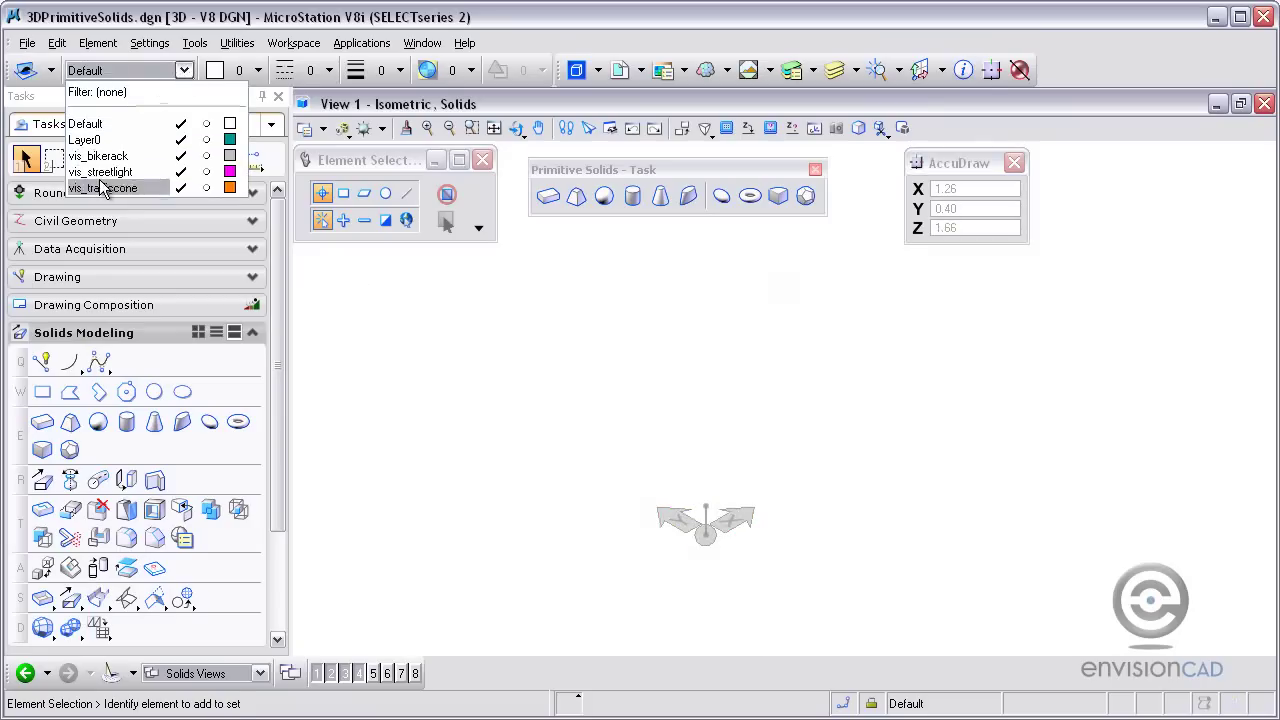
{"action": "left_click", "coordinate": [105, 172]}
{"action": "left_click", "coordinate": [218, 72]}
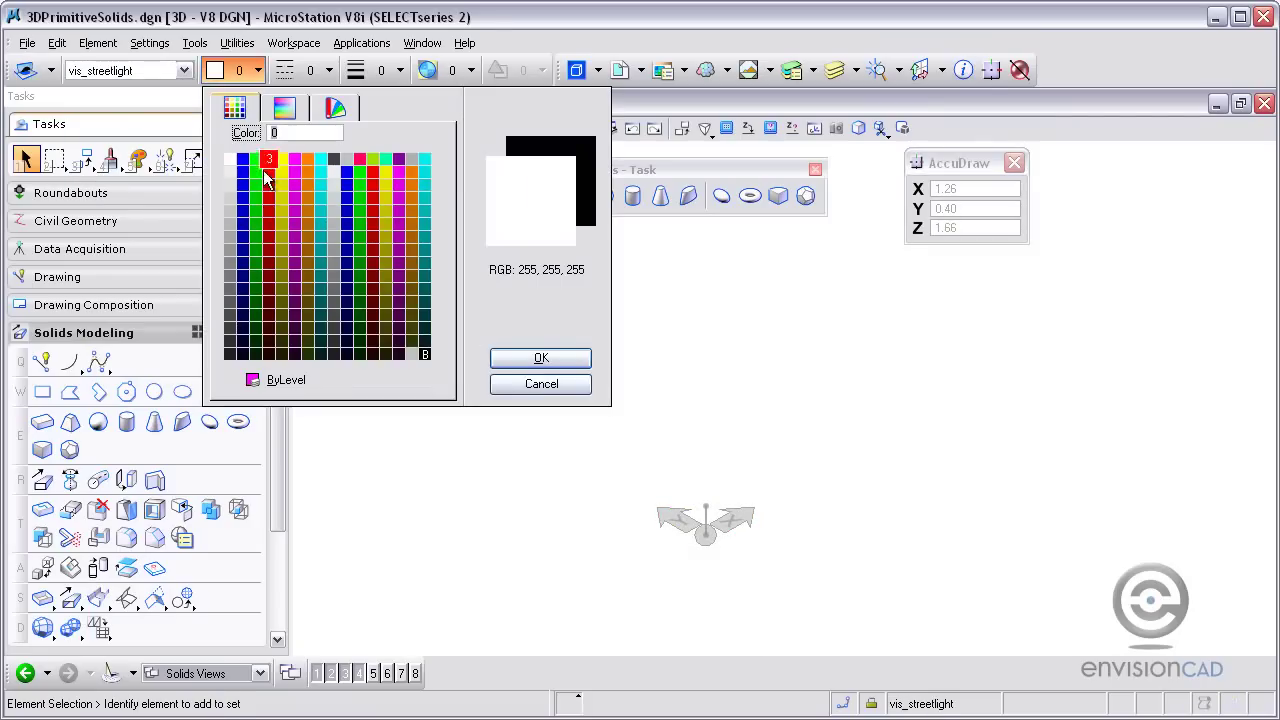
{"action": "left_click", "coordinate": [286, 380]}
{"action": "left_click", "coordinate": [300, 70]}
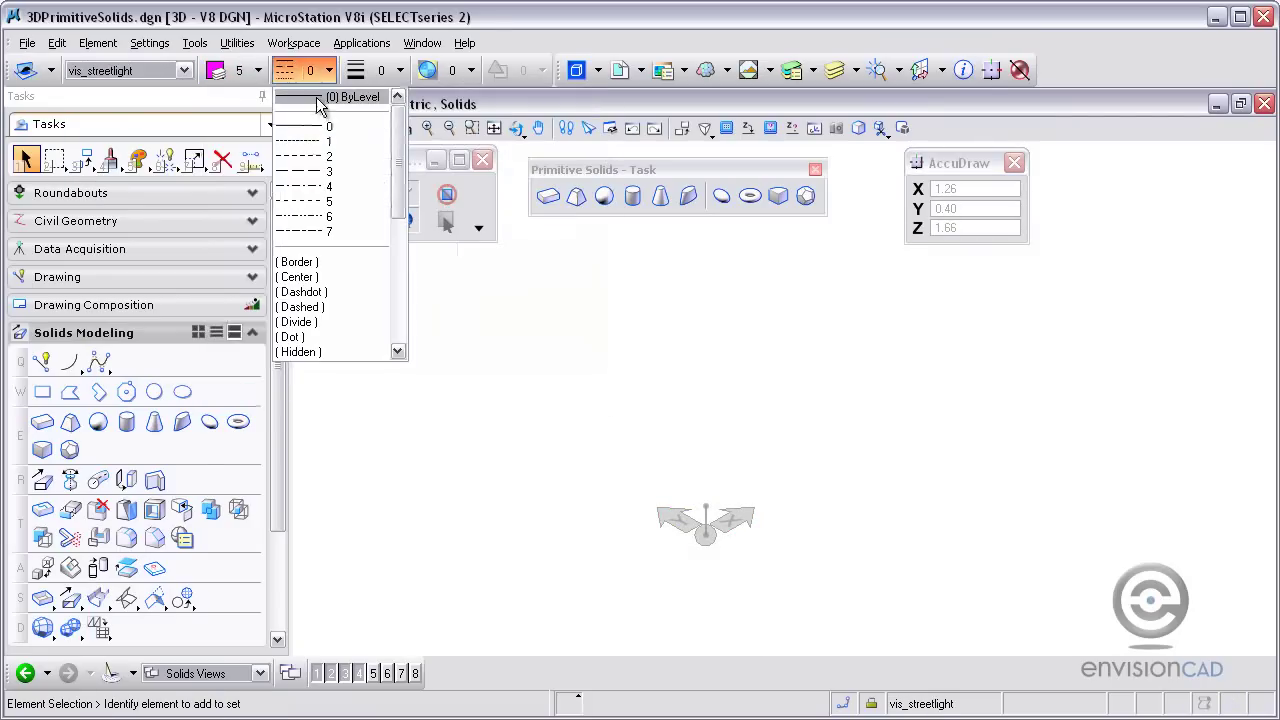
{"action": "left_click", "coordinate": [380, 70]}
{"action": "left_click", "coordinate": [385, 98]}
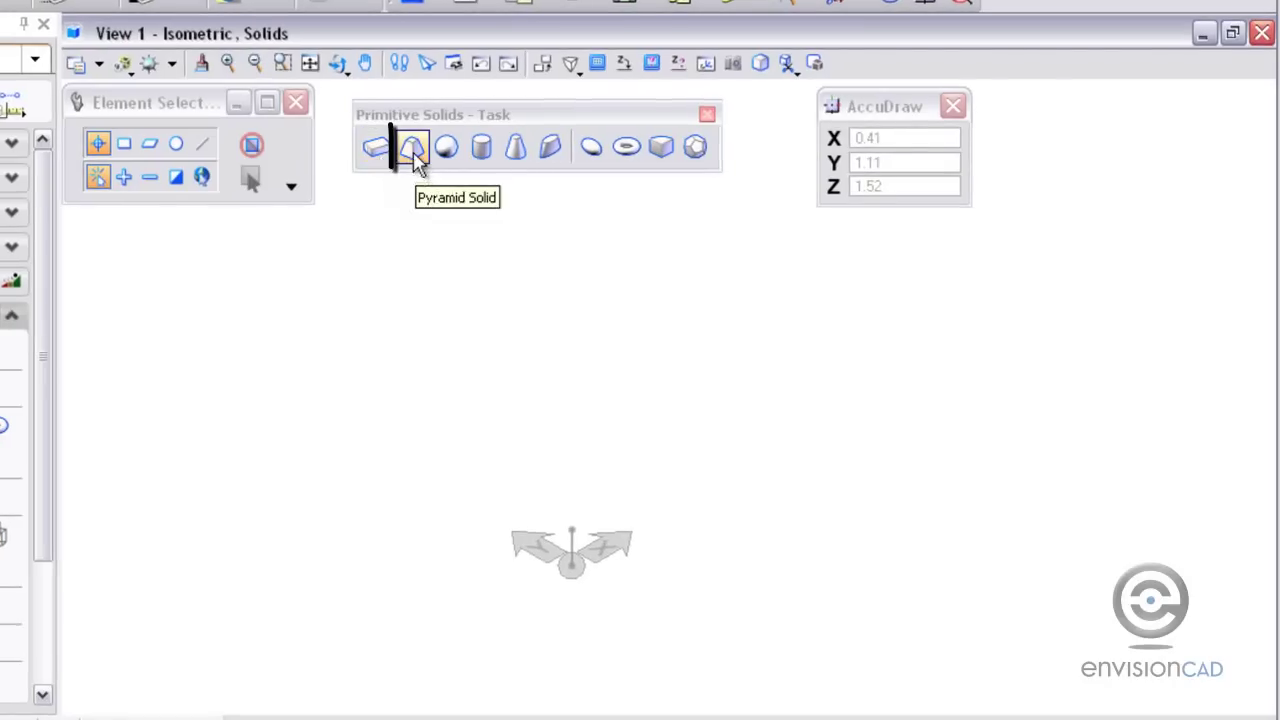
Step: Start an orthogonal pyramid solid with the Rectangle method and place its first base corner at absolute coordinates 0,0,0
{"action": "left_click", "coordinate": [417, 164]}
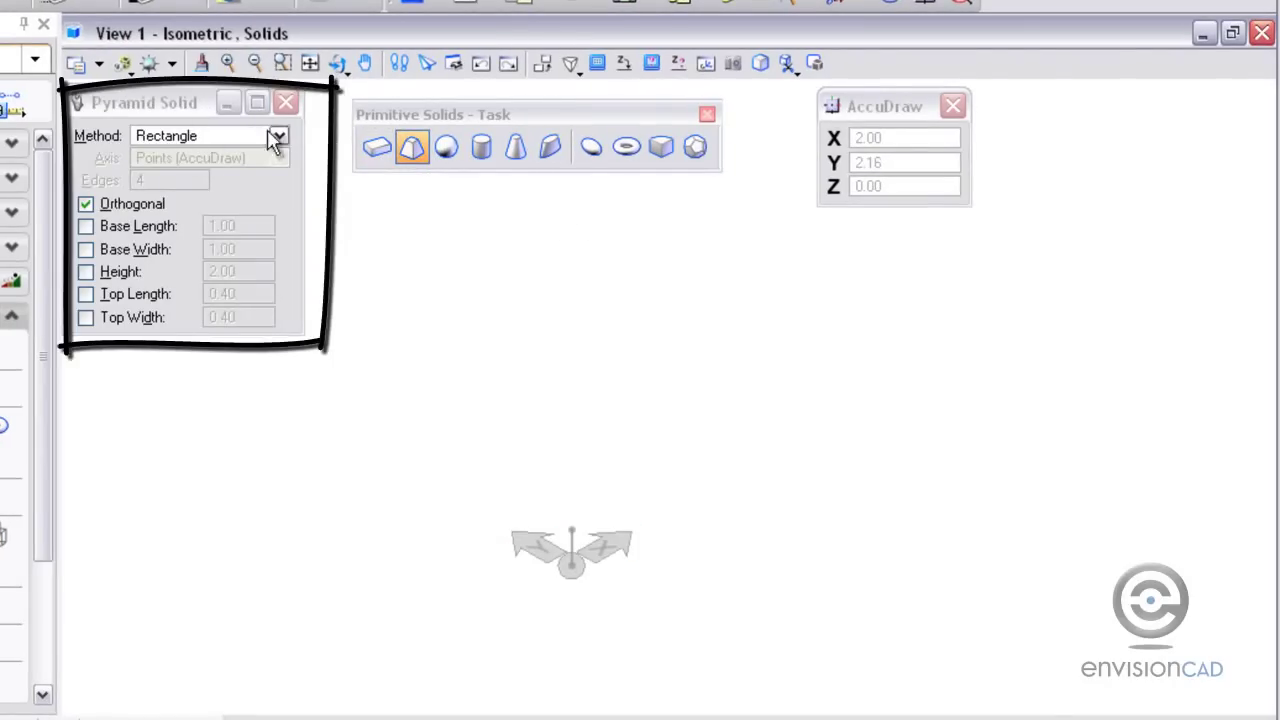
{"action": "left_click", "coordinate": [167, 139]}
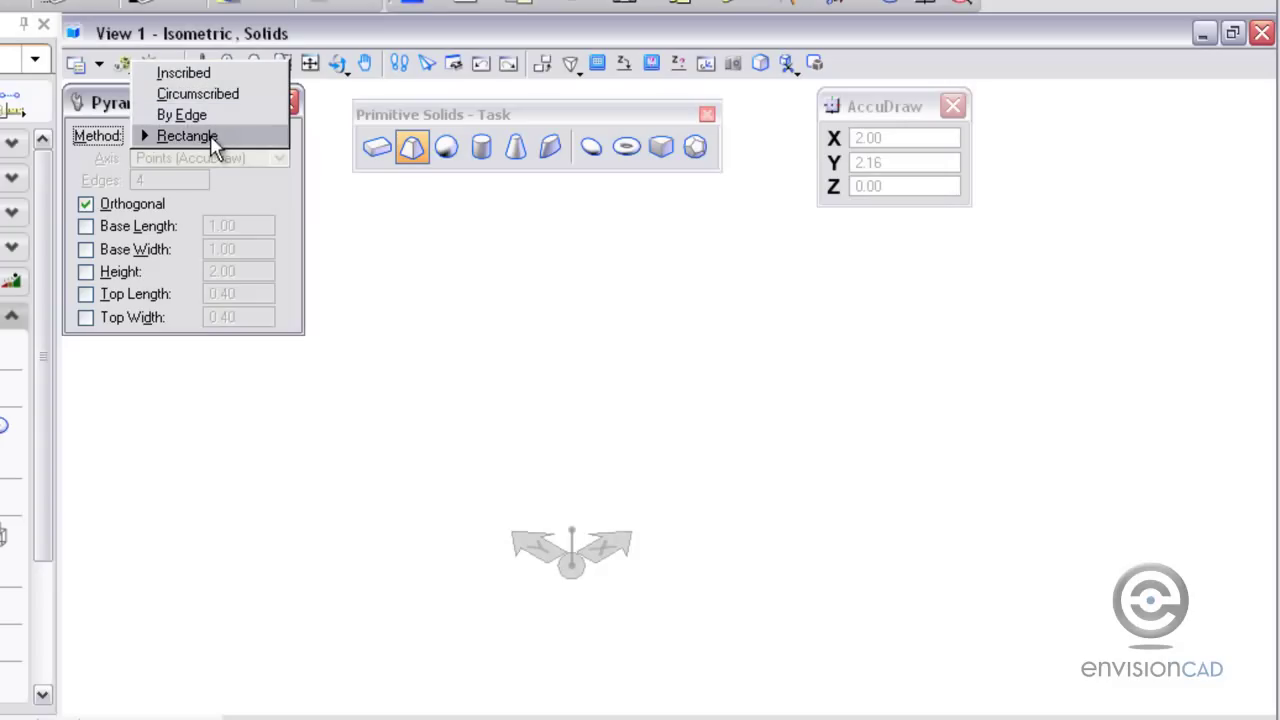
{"action": "left_click", "coordinate": [210, 137]}
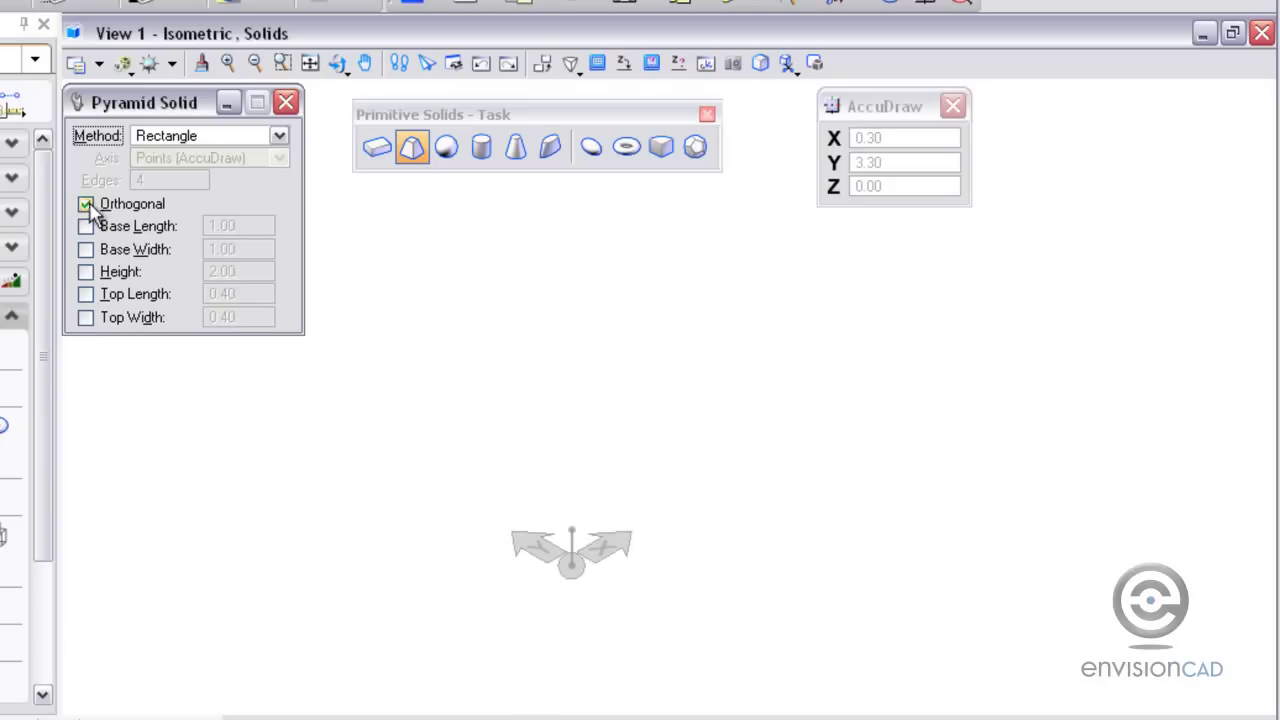
{"action": "left_click_drag", "start_coordinate": [466, 112], "coordinate": [458, 112]}
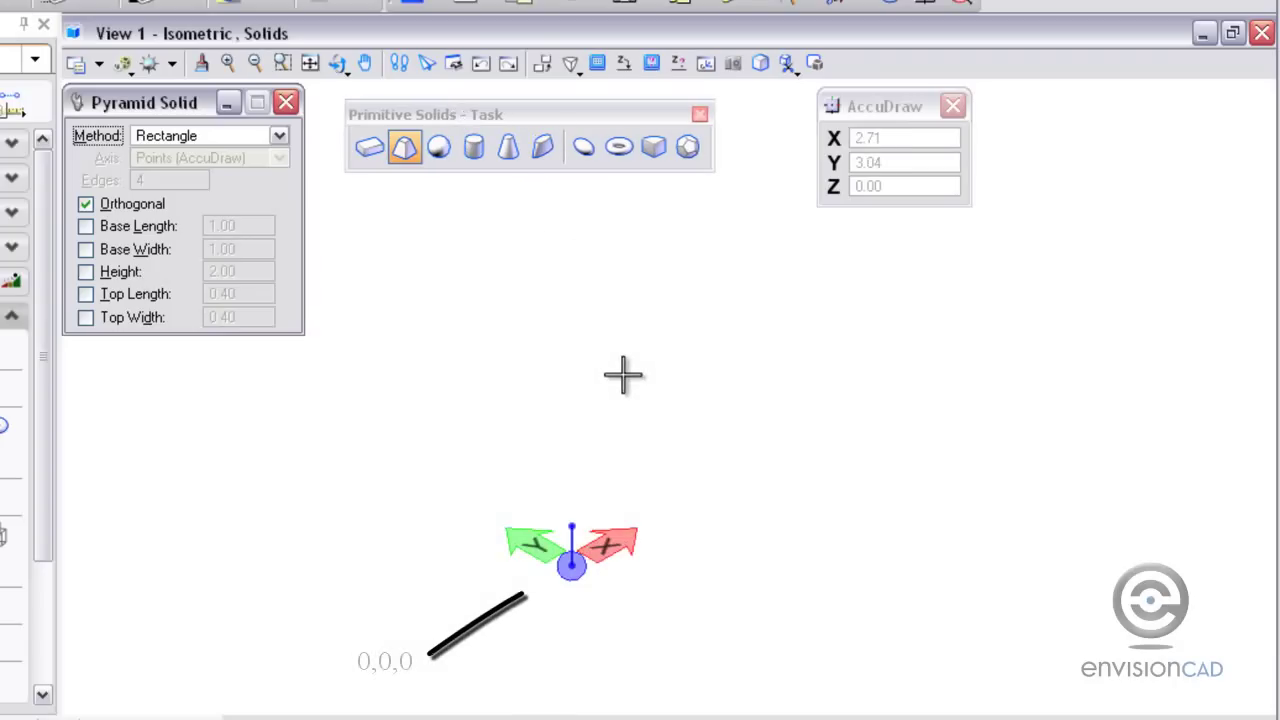
{"action": "left_click", "coordinate": [843, 198]}
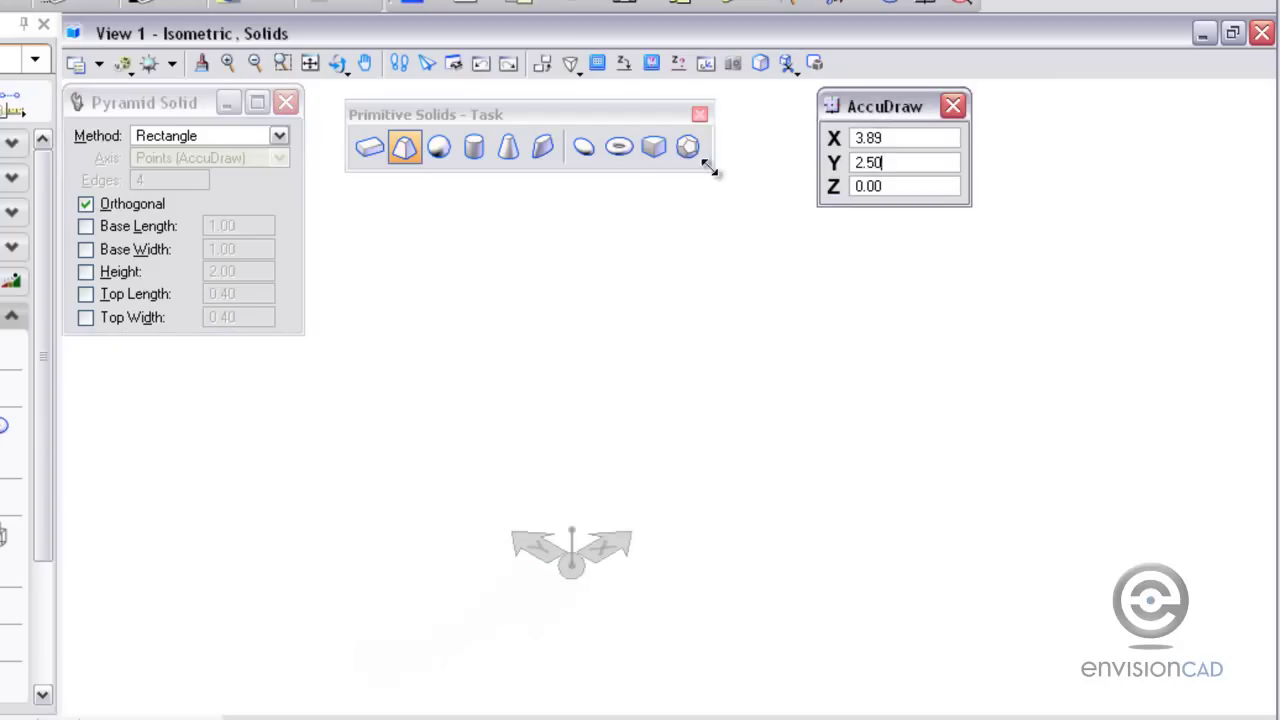
{"action": "key", "text": "p"}
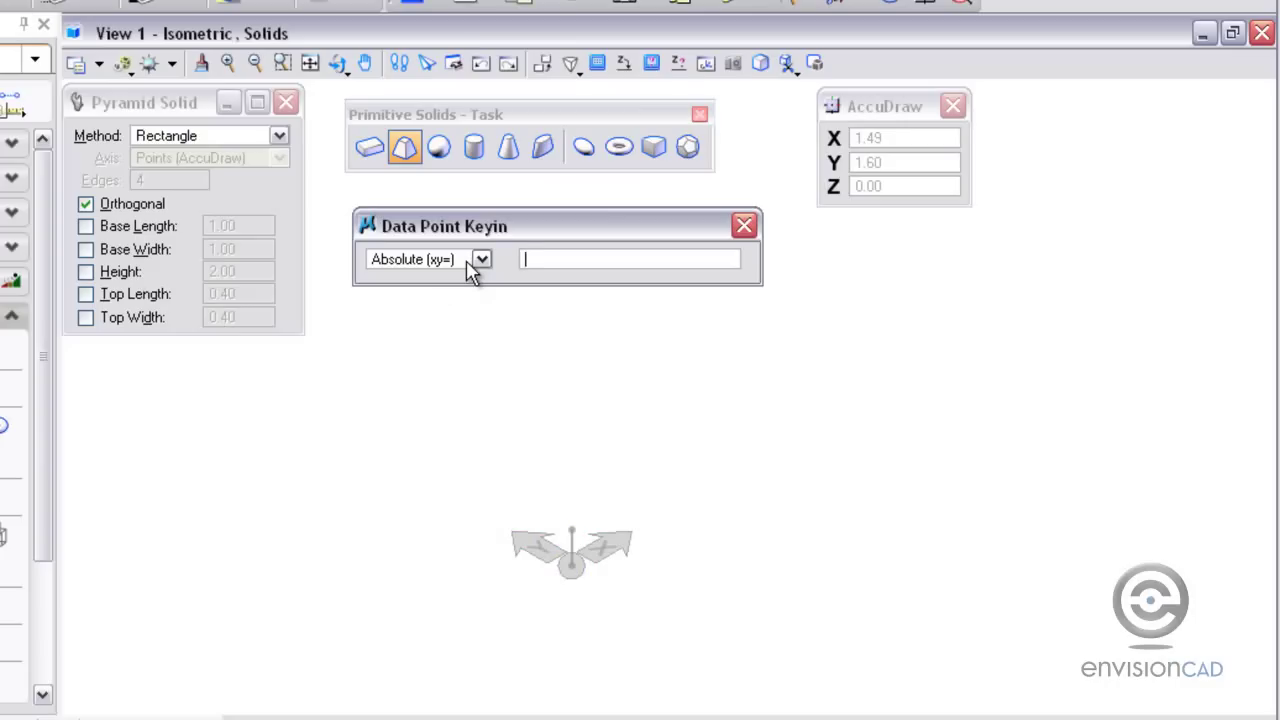
{"action": "type", "text": "0,0,0"}
{"action": "key", "text": "Return"}
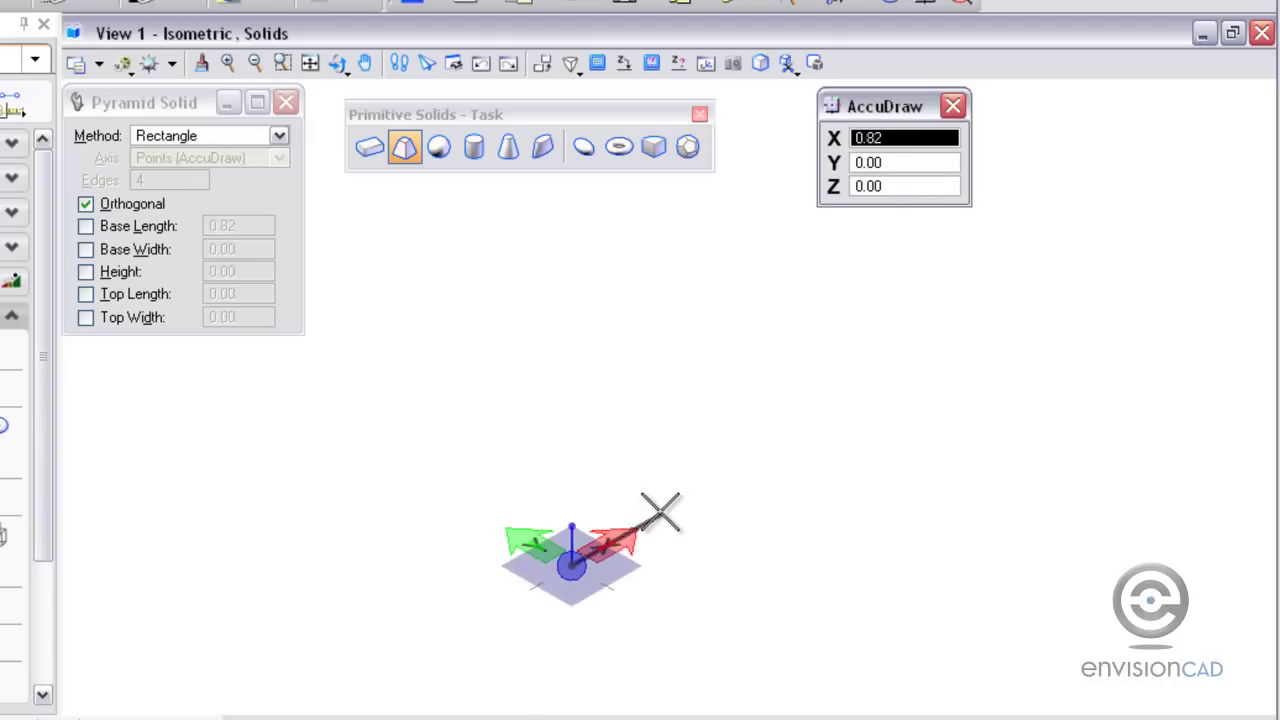
Step: Define the pyramid's base in the top drawing plane with a length of 1 and a width of 1
{"action": "key", "text": "v"}
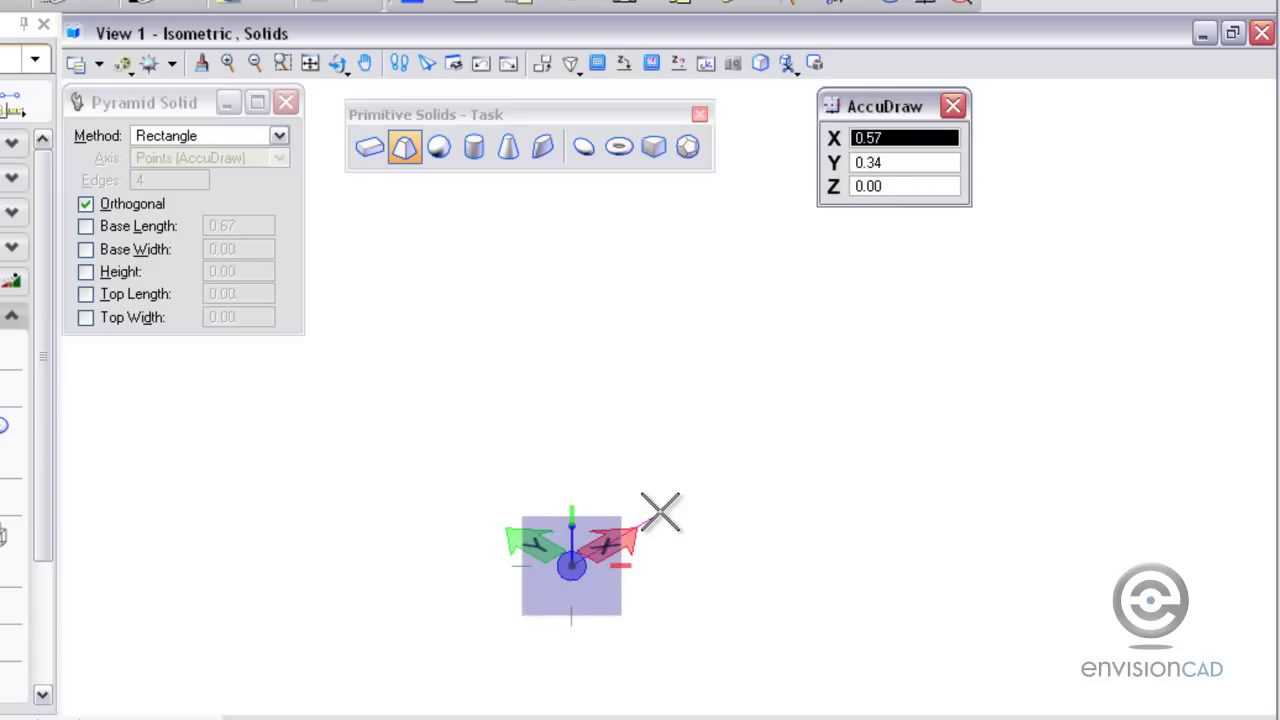
{"action": "key", "text": "t"}
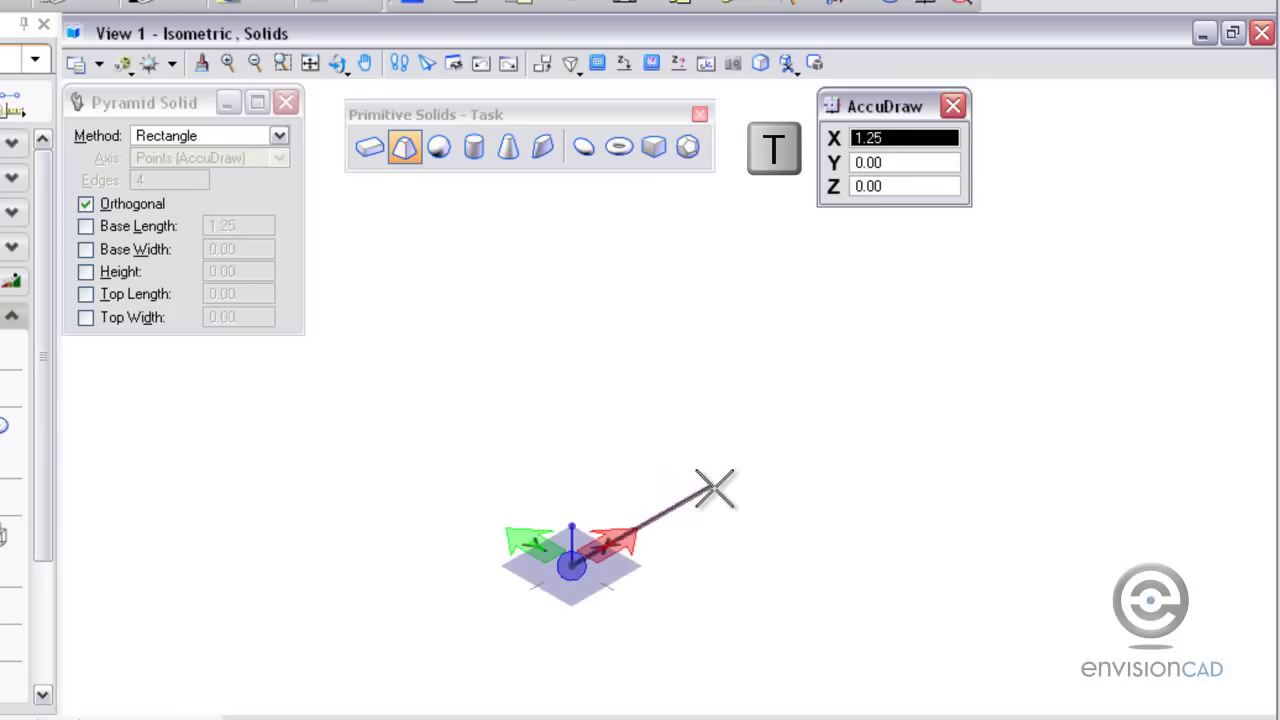
{"action": "type", "text": "1"}
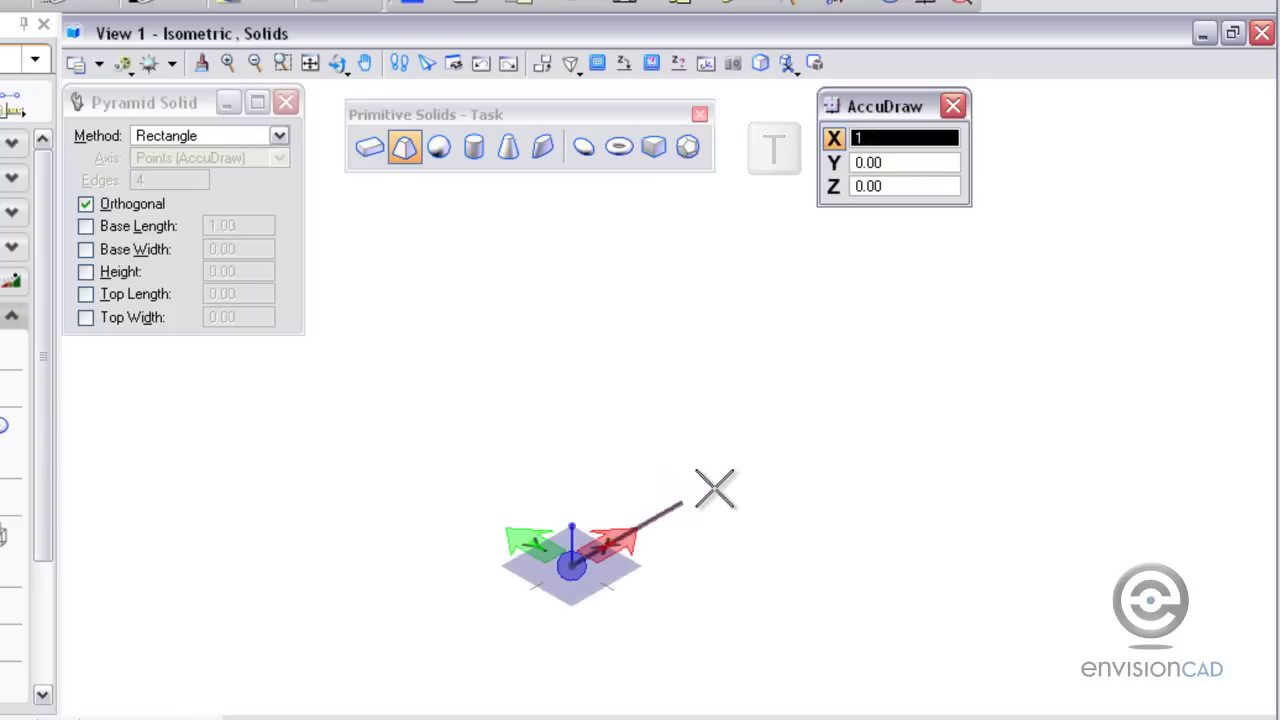
{"action": "left_click", "coordinate": [714, 488]}
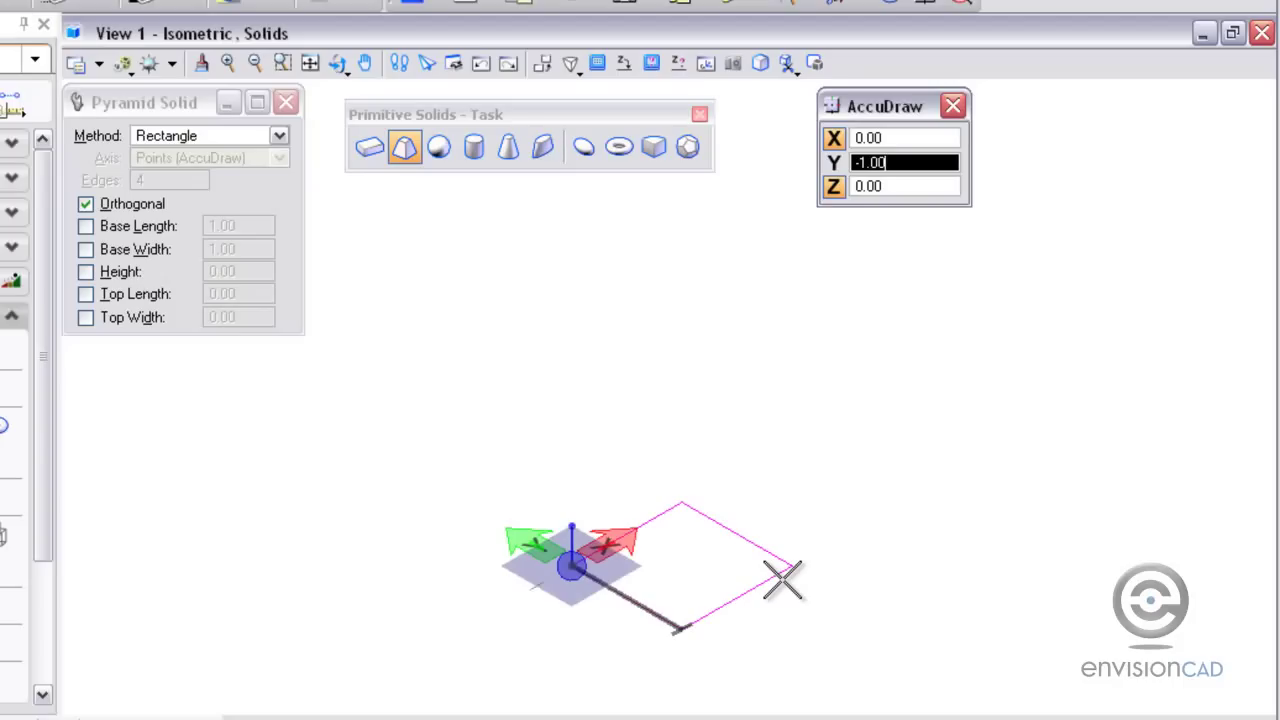
{"action": "type", "text": "1"}
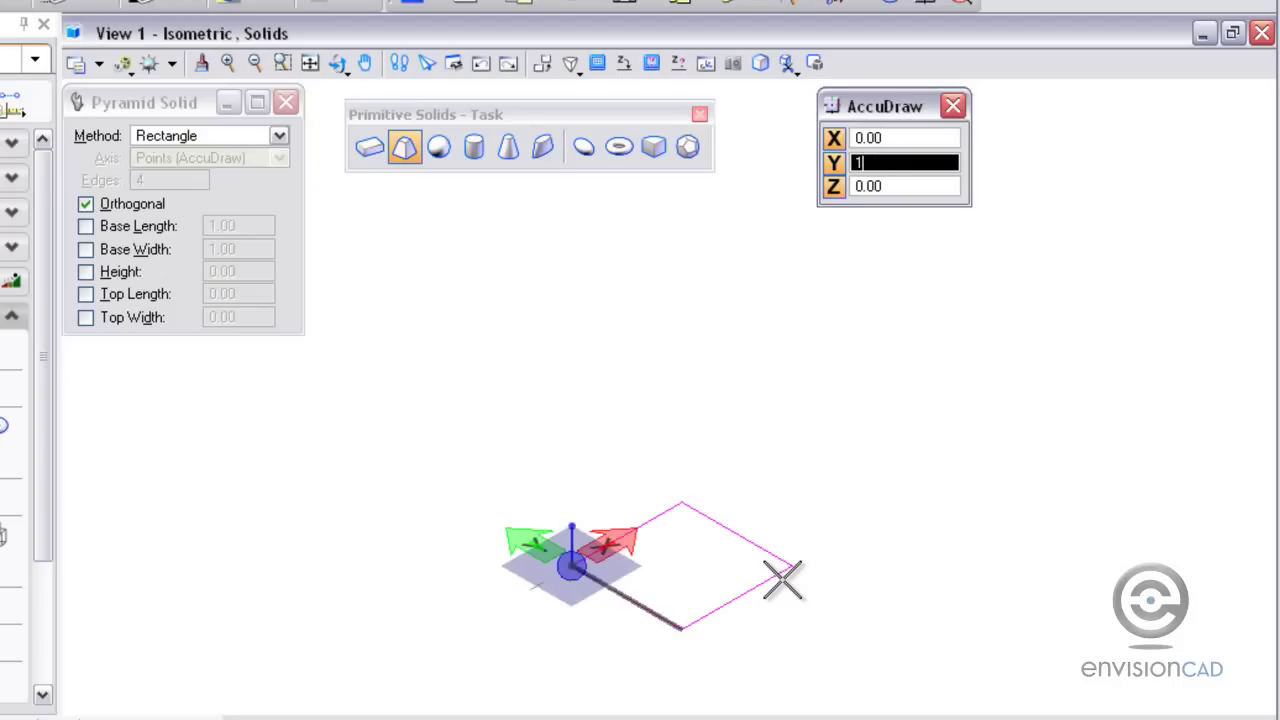
{"action": "left_click", "coordinate": [783, 580]}
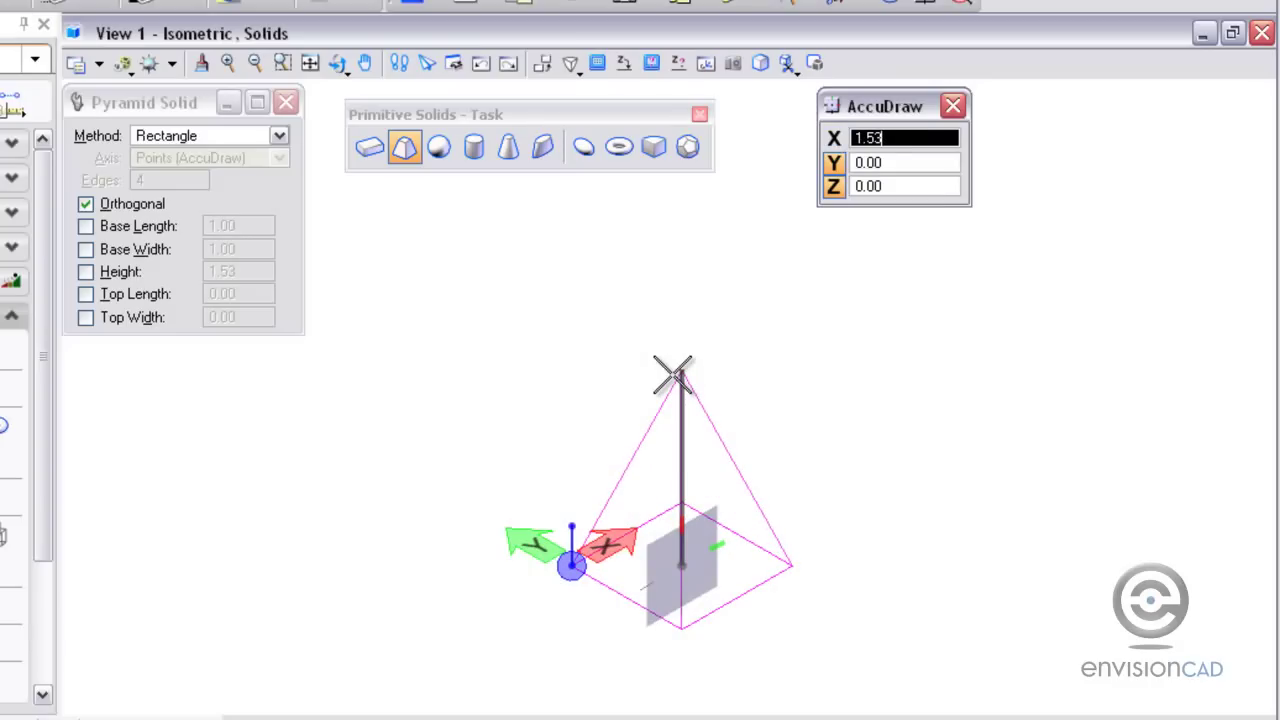
Step: Give the pyramid a height of 2 and finish its top face with offsets of .2 from the center in both directions
{"action": "type", "text": "2"}
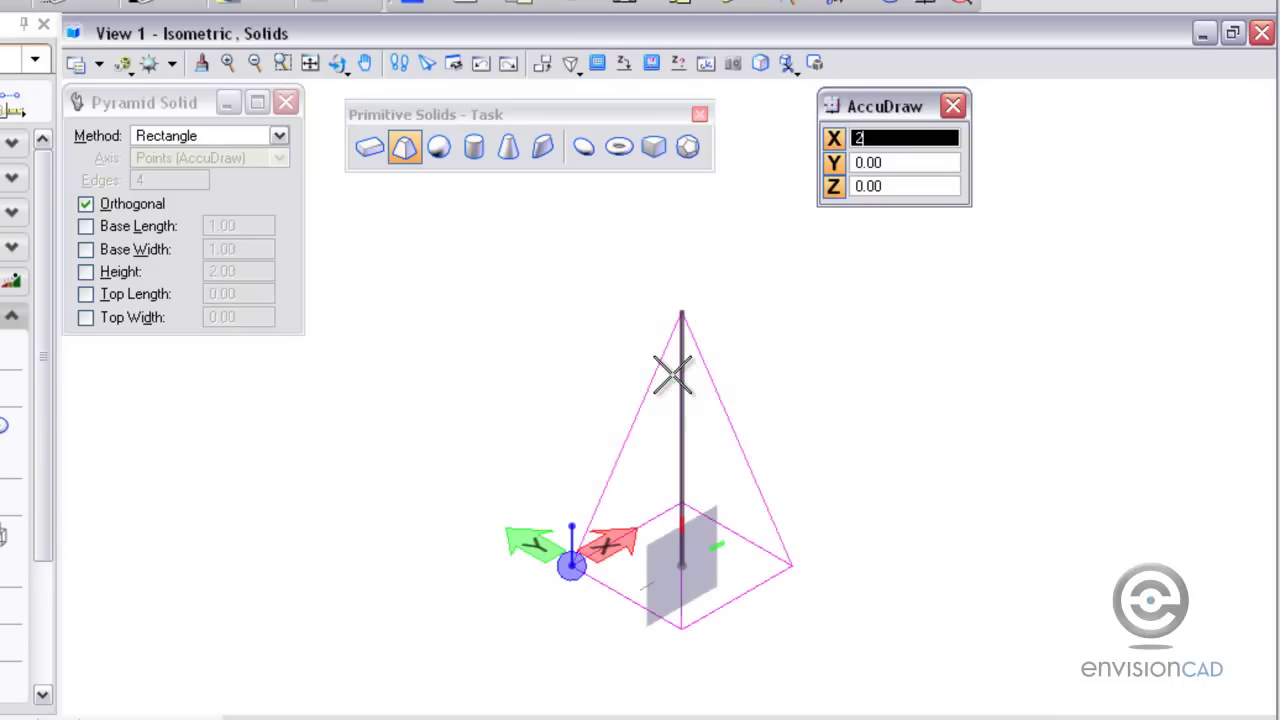
{"action": "left_click", "coordinate": [672, 375]}
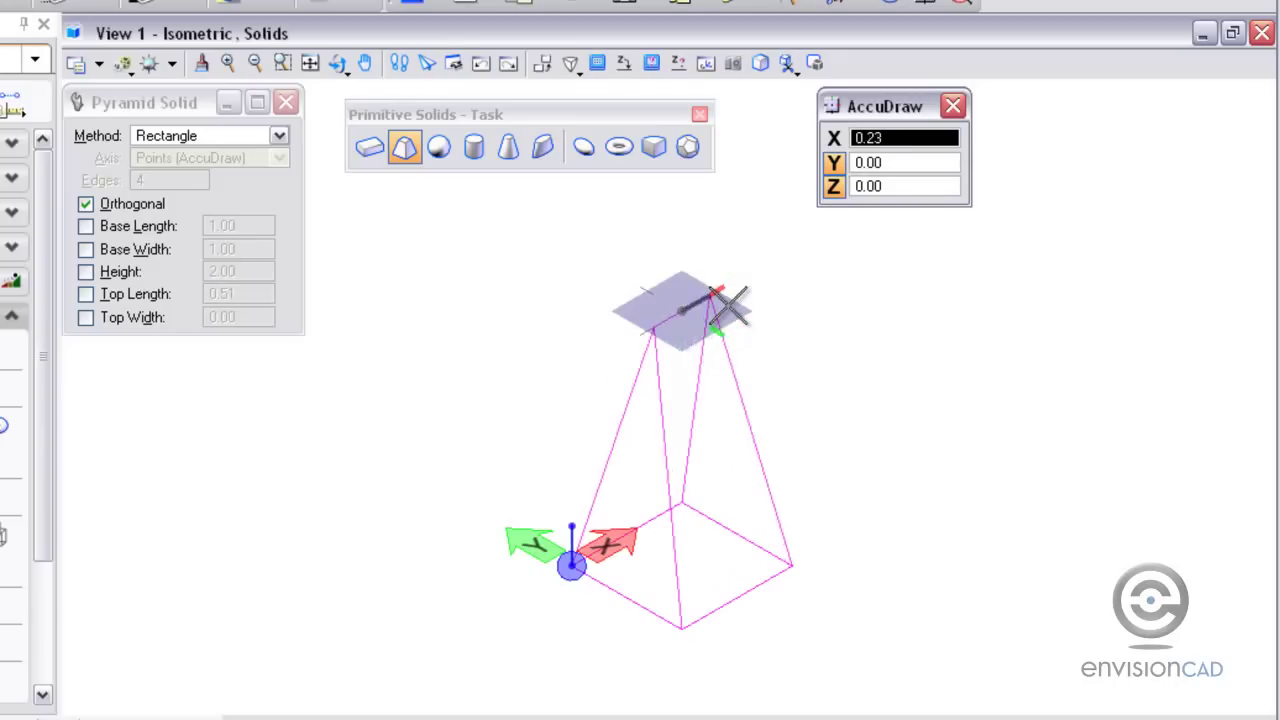
{"action": "type", "text": ".2"}
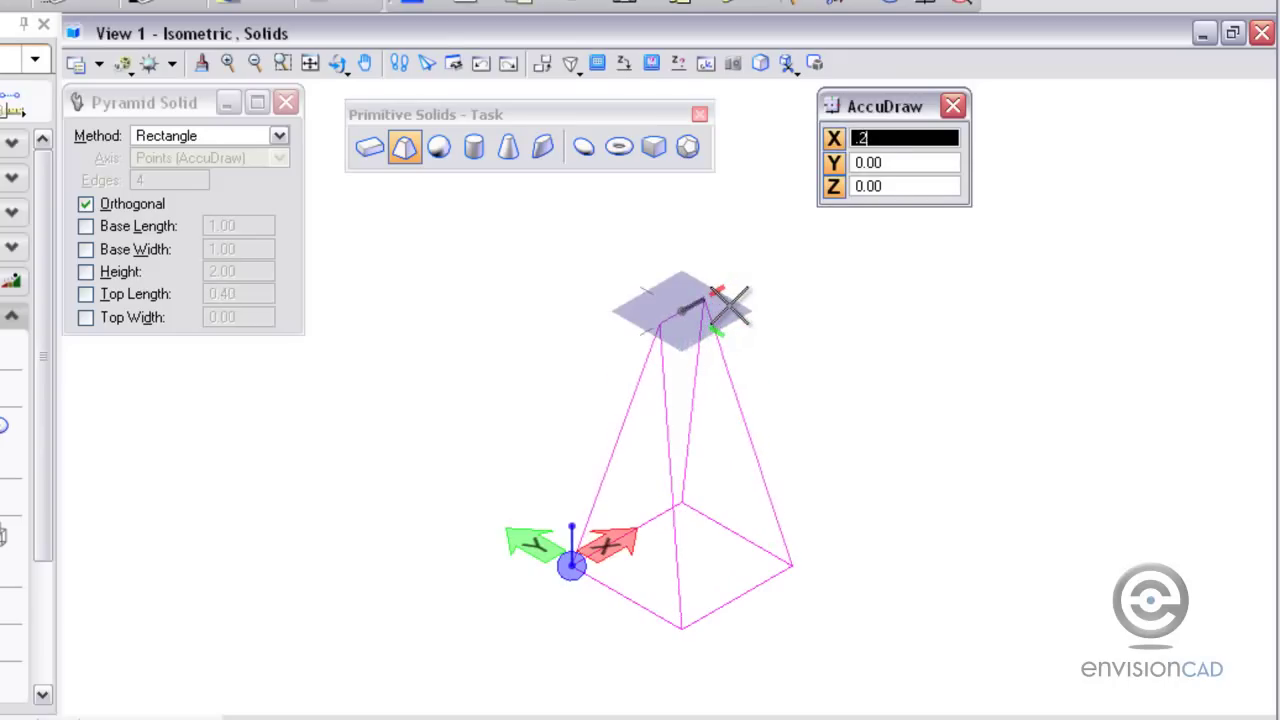
{"action": "left_click", "coordinate": [731, 307]}
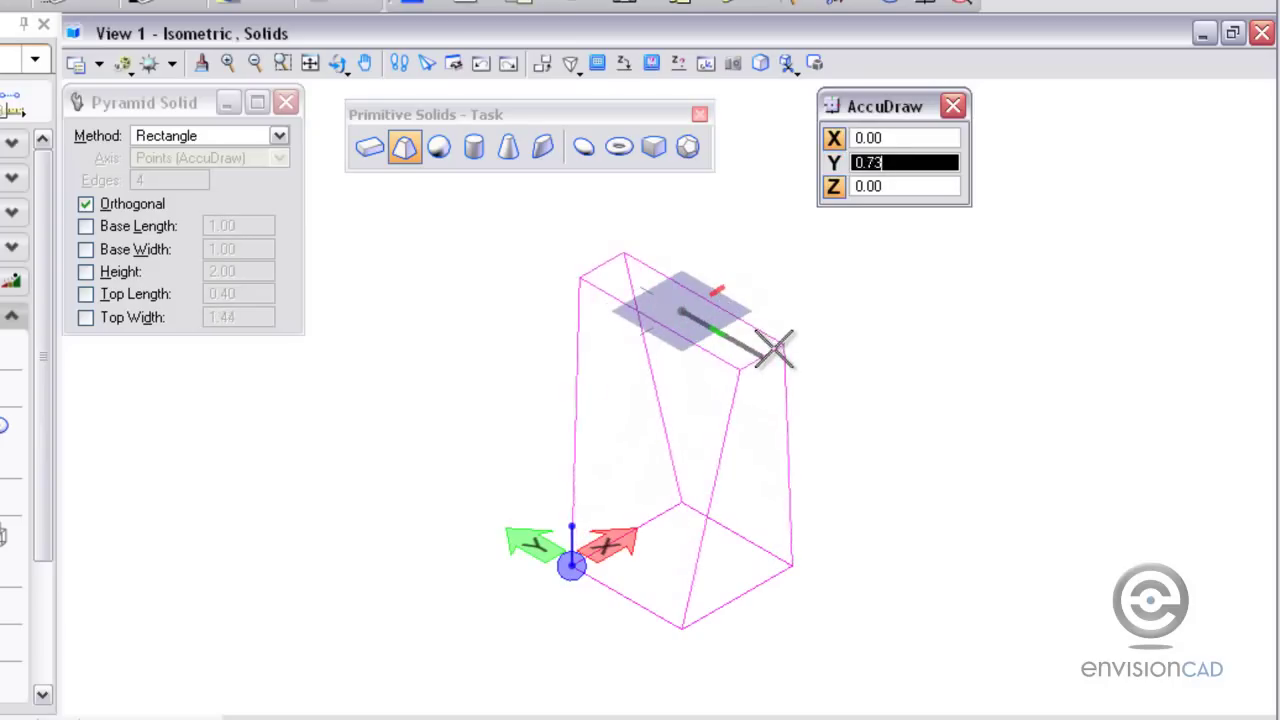
{"action": "type", "text": ".2"}
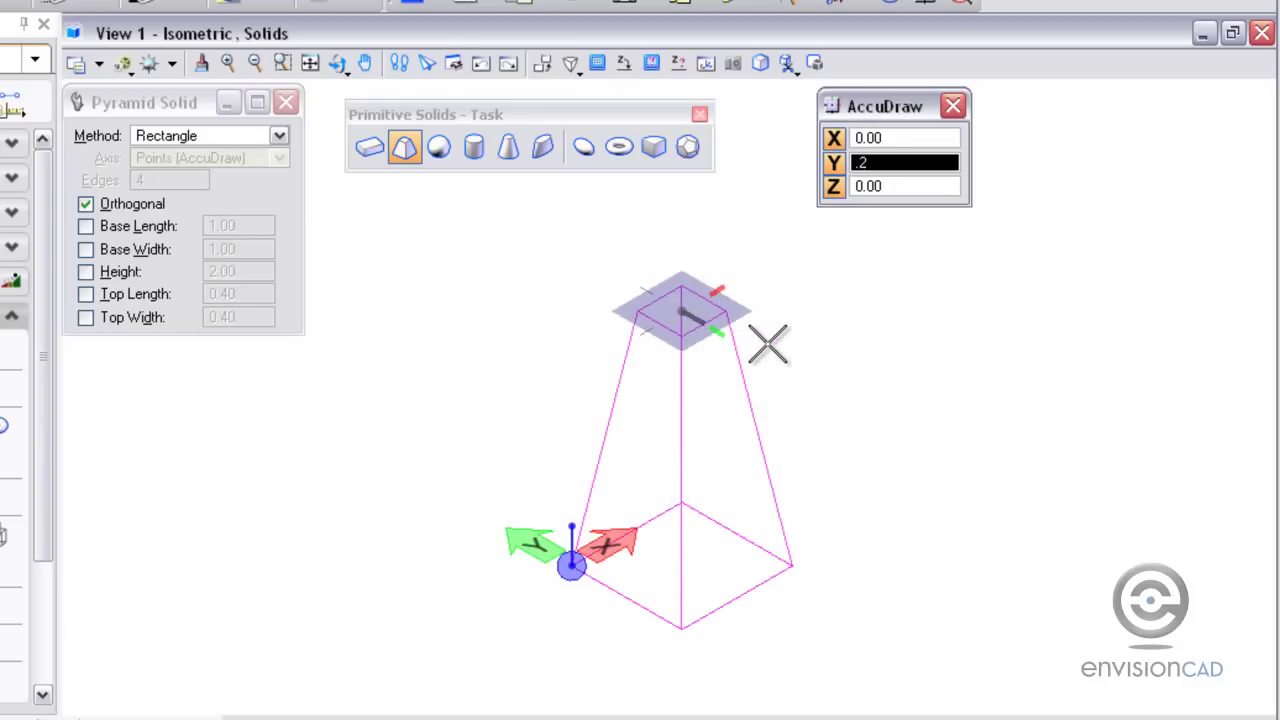
{"action": "left_click", "coordinate": [767, 343]}
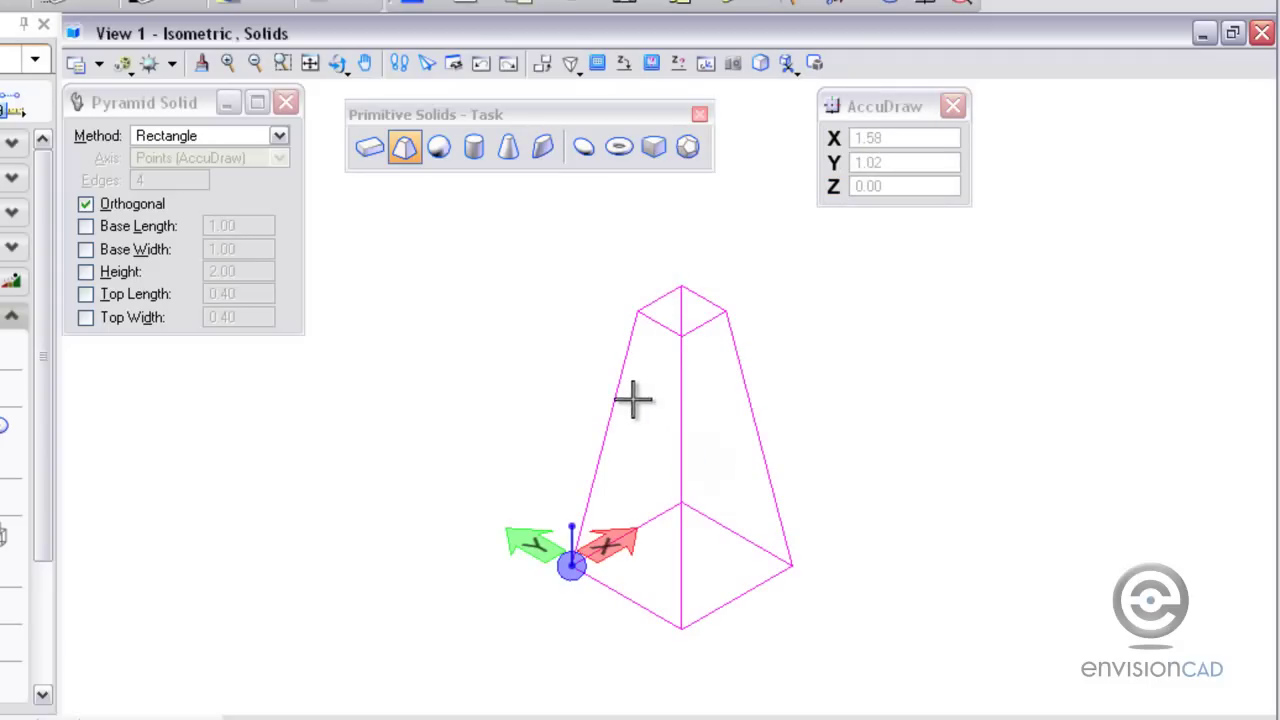
Step: Create an orthogonal slab solid pole on the pyramid's top face, matching its 0.40 by 0.40 corners, with a height of 12
{"action": "left_click", "coordinate": [369, 150]}
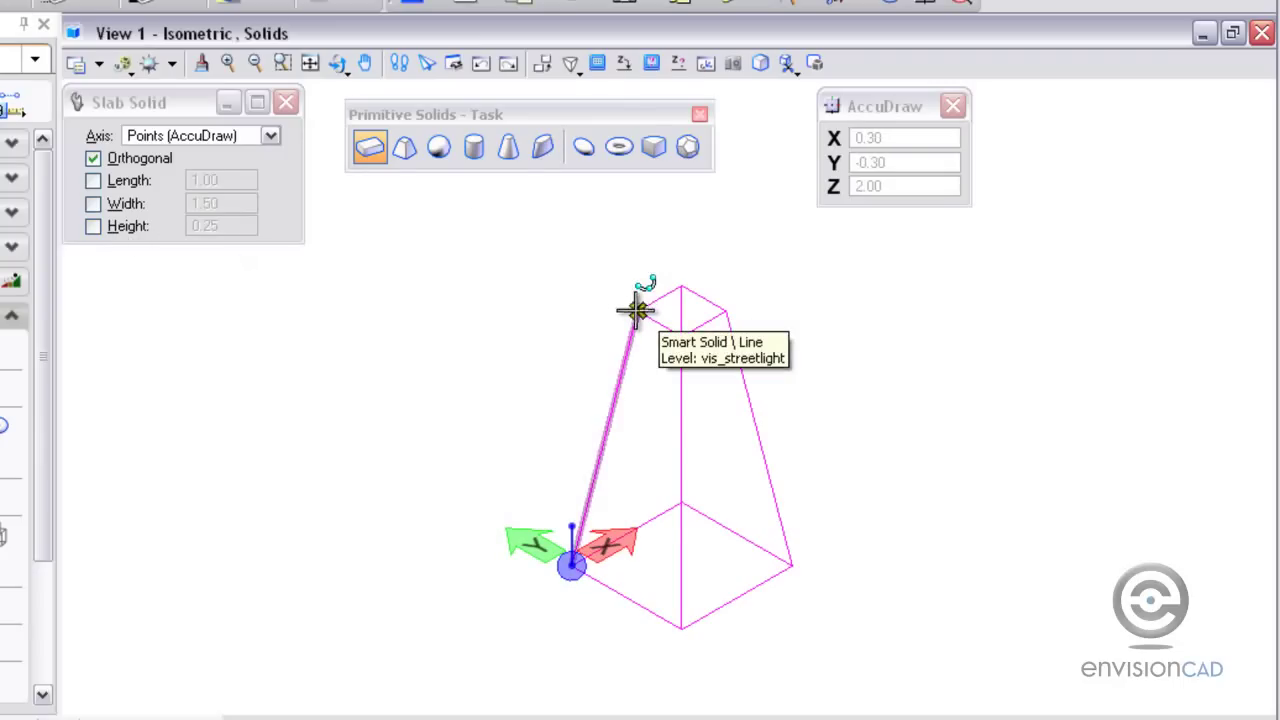
{"action": "left_click", "coordinate": [636, 311]}
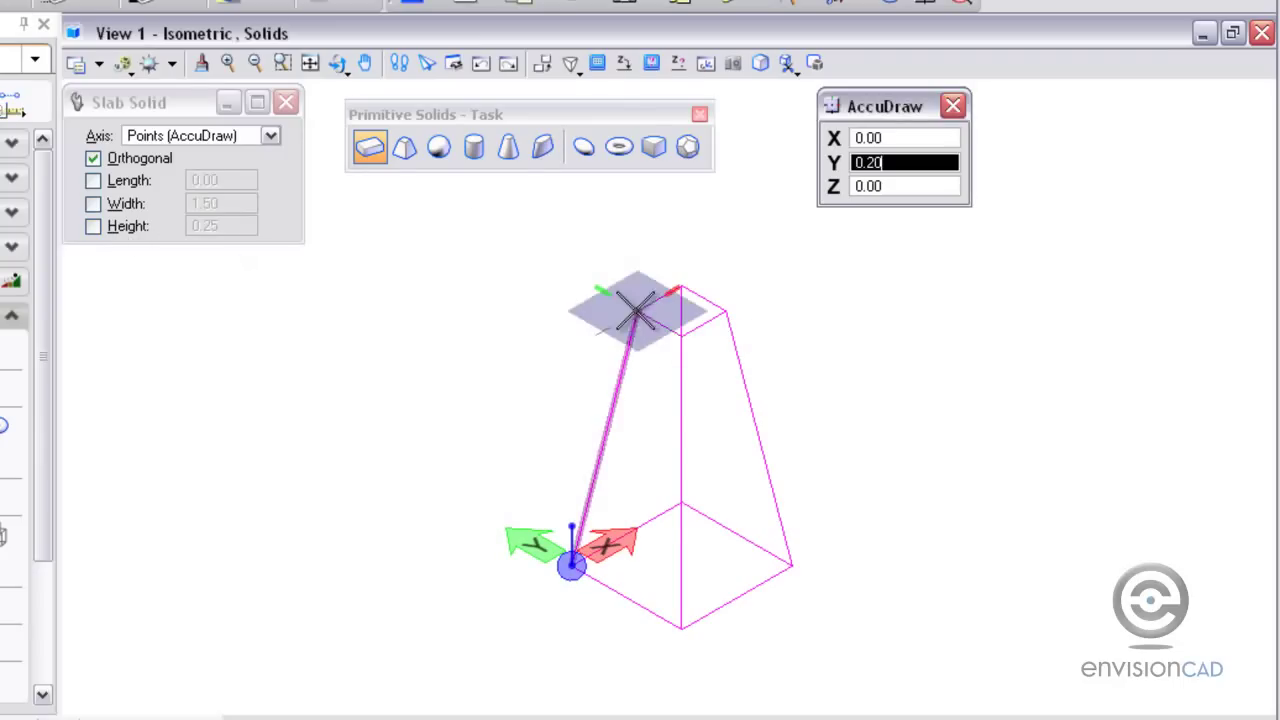
{"action": "left_click", "coordinate": [680, 287]}
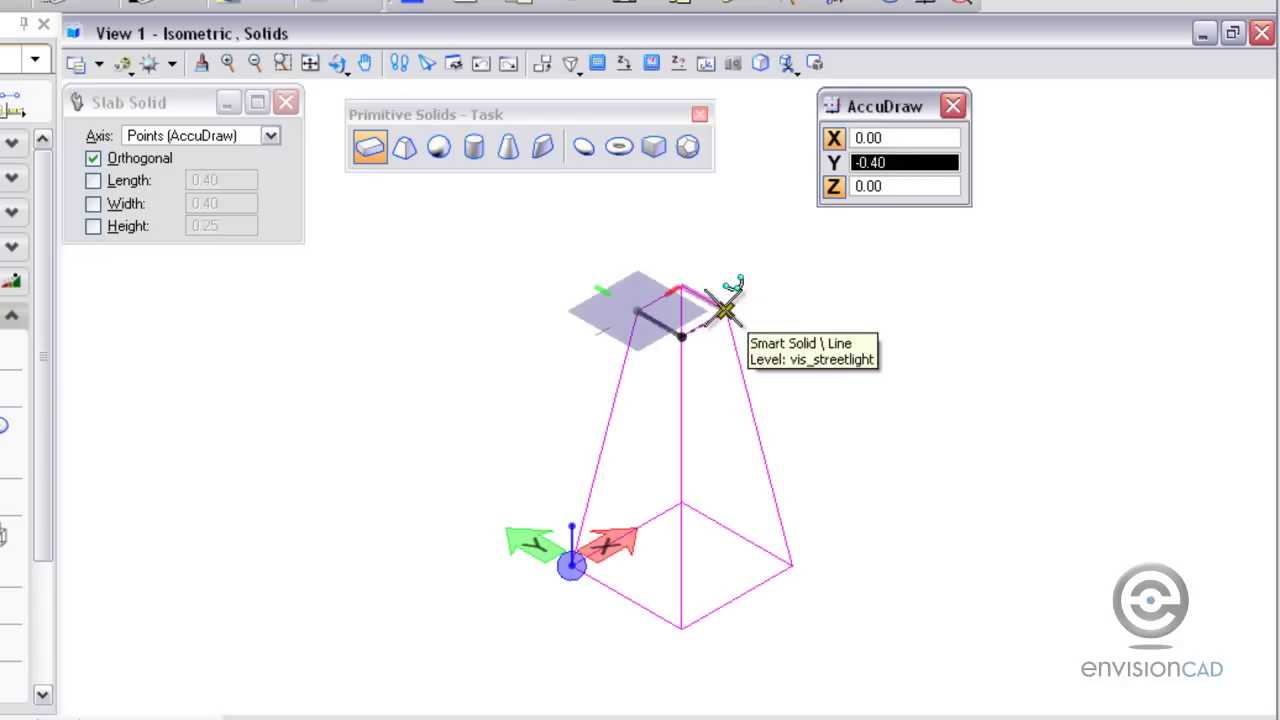
{"action": "key", "text": "f"}
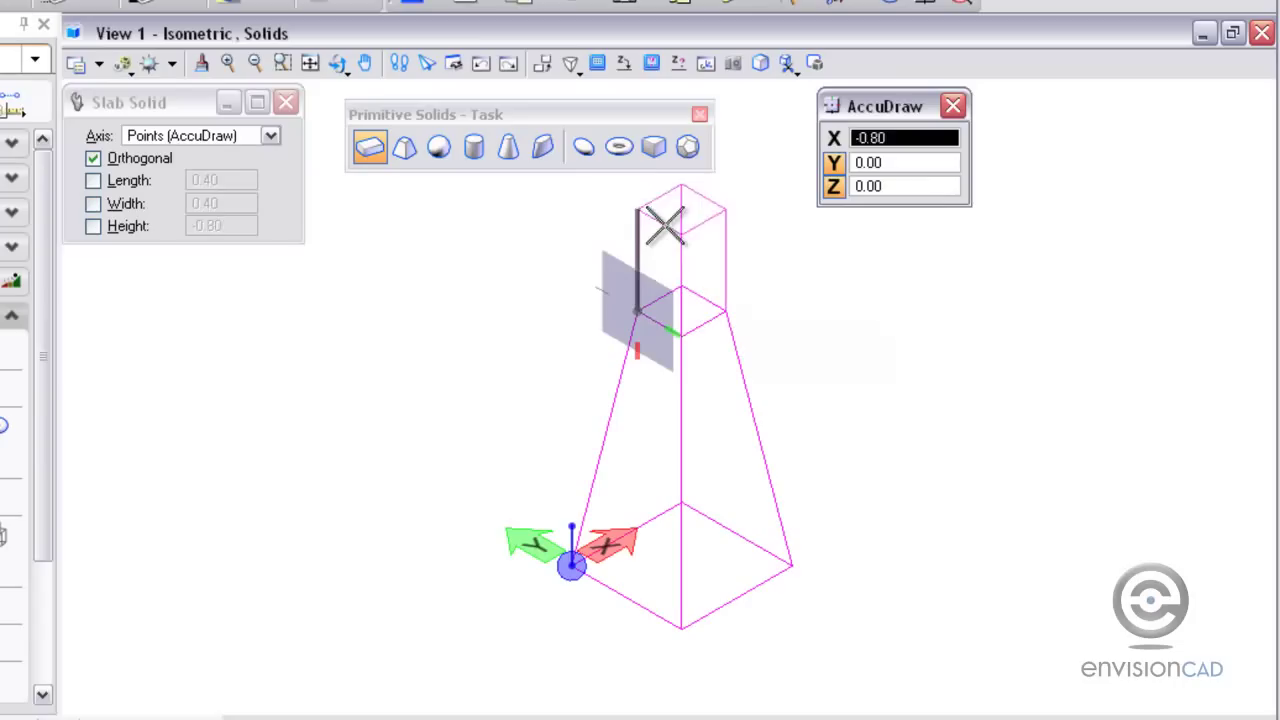
{"action": "type", "text": "12"}
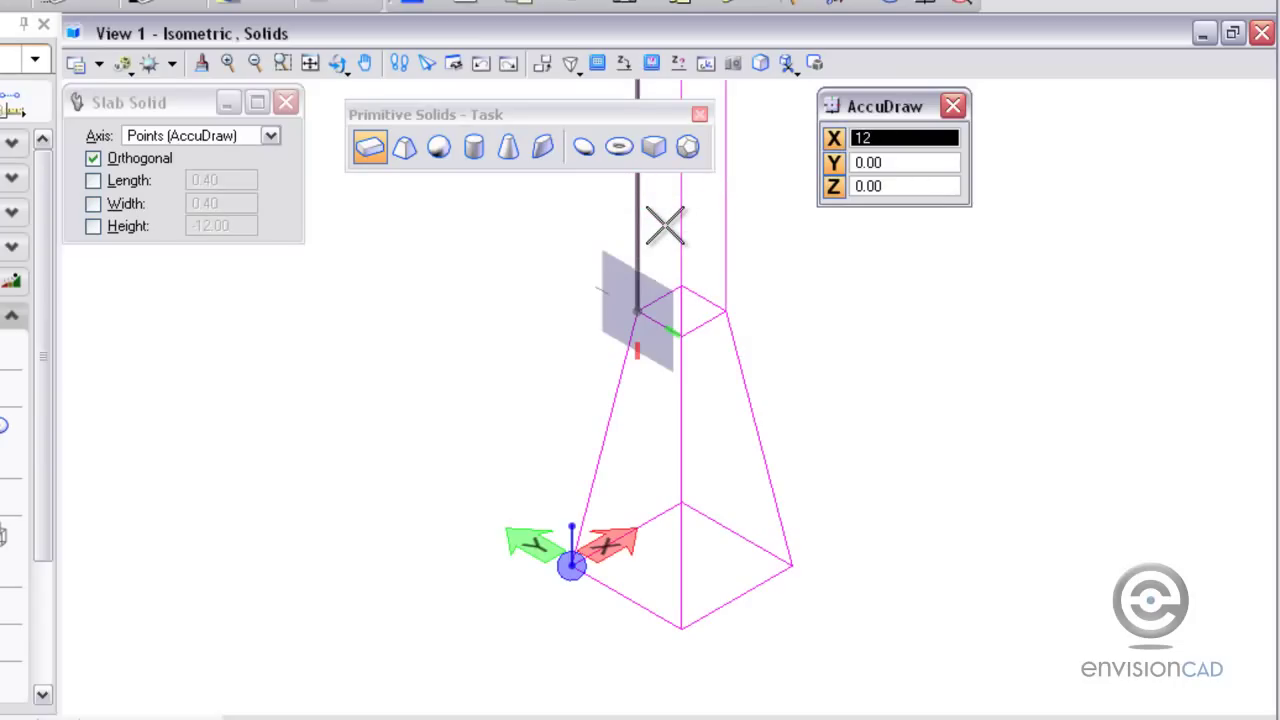
{"action": "left_click", "coordinate": [543, 343]}
{"action": "left_click", "coordinate": [534, 334]}
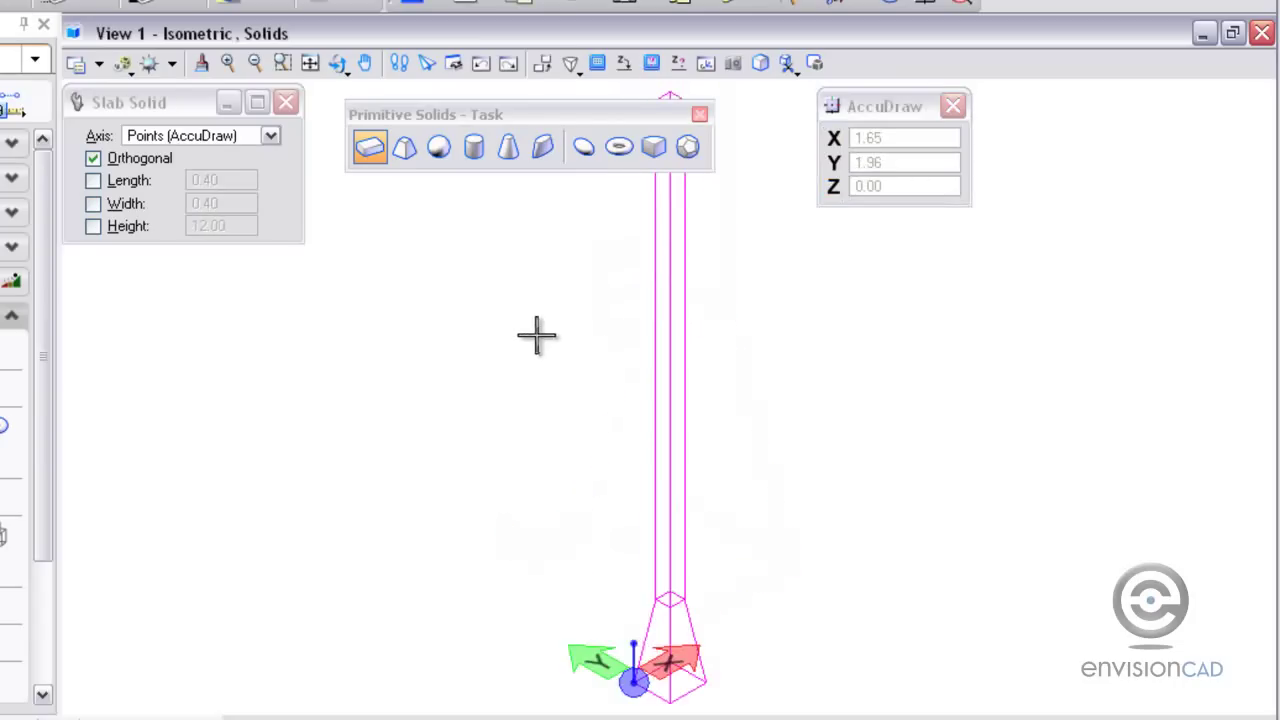
Step: Start the arm slab on the pole's front vertical edge, offset .25 below the top corner using the front drawing plane
{"action": "middle_click_drag", "start_coordinate": [743, 260], "coordinate": [837, 282]}
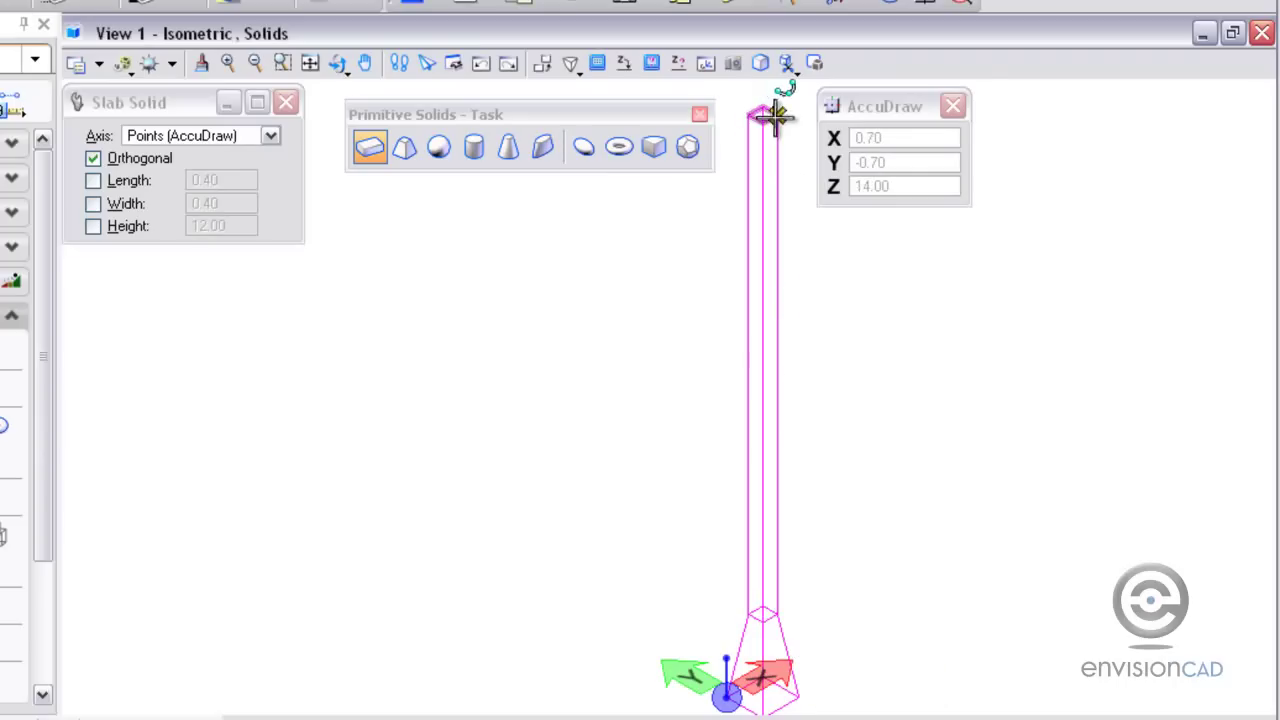
{"action": "scroll", "coordinate": [773, 118], "scroll_direction": "up", "scroll_amount": 4}
{"action": "scroll", "coordinate": [773, 118], "scroll_direction": "up", "scroll_amount": 2}
{"action": "middle_click_drag", "start_coordinate": [777, 106], "coordinate": [605, 242]}
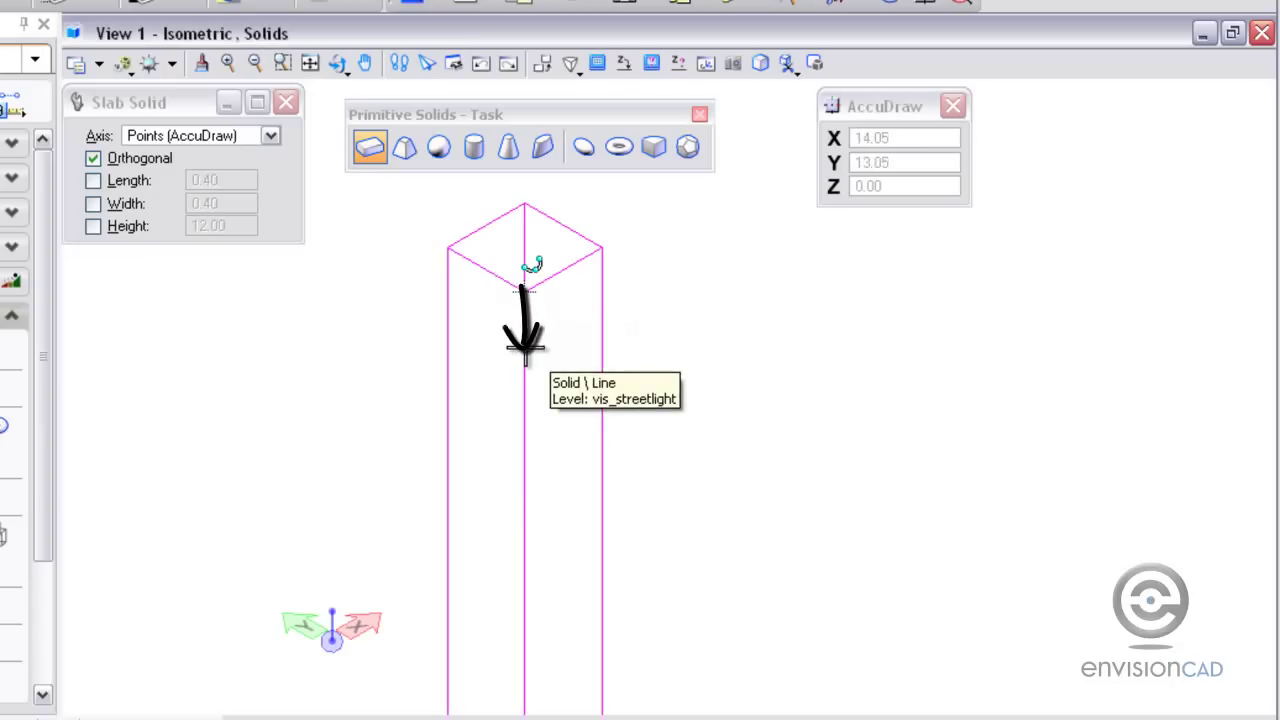
{"action": "left_click", "coordinate": [526, 289]}
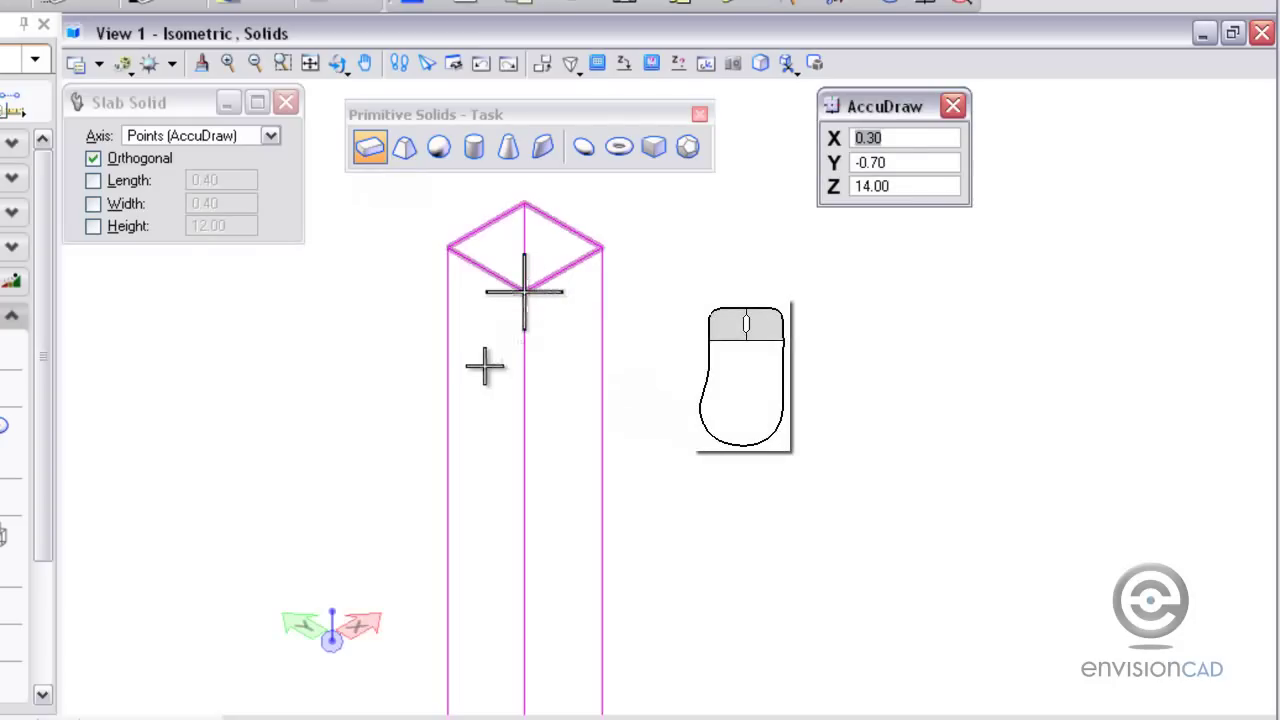
{"action": "key", "text": "o"}
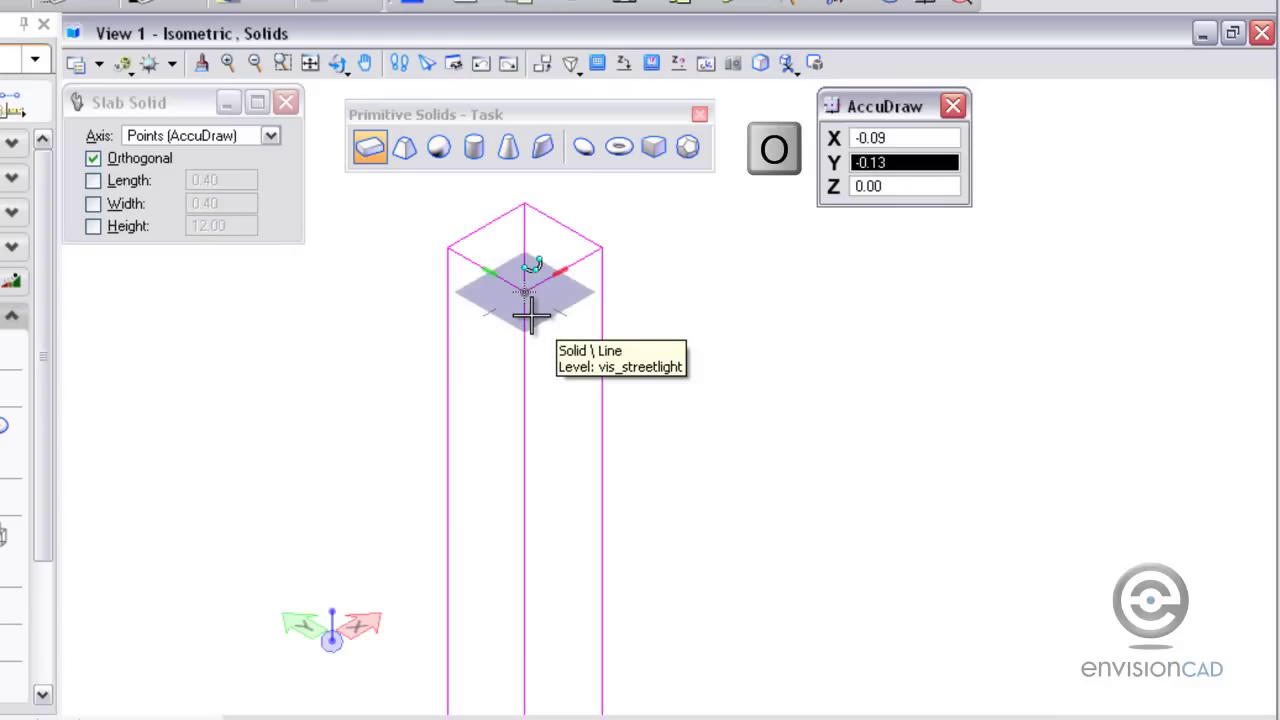
{"action": "key", "text": "f"}
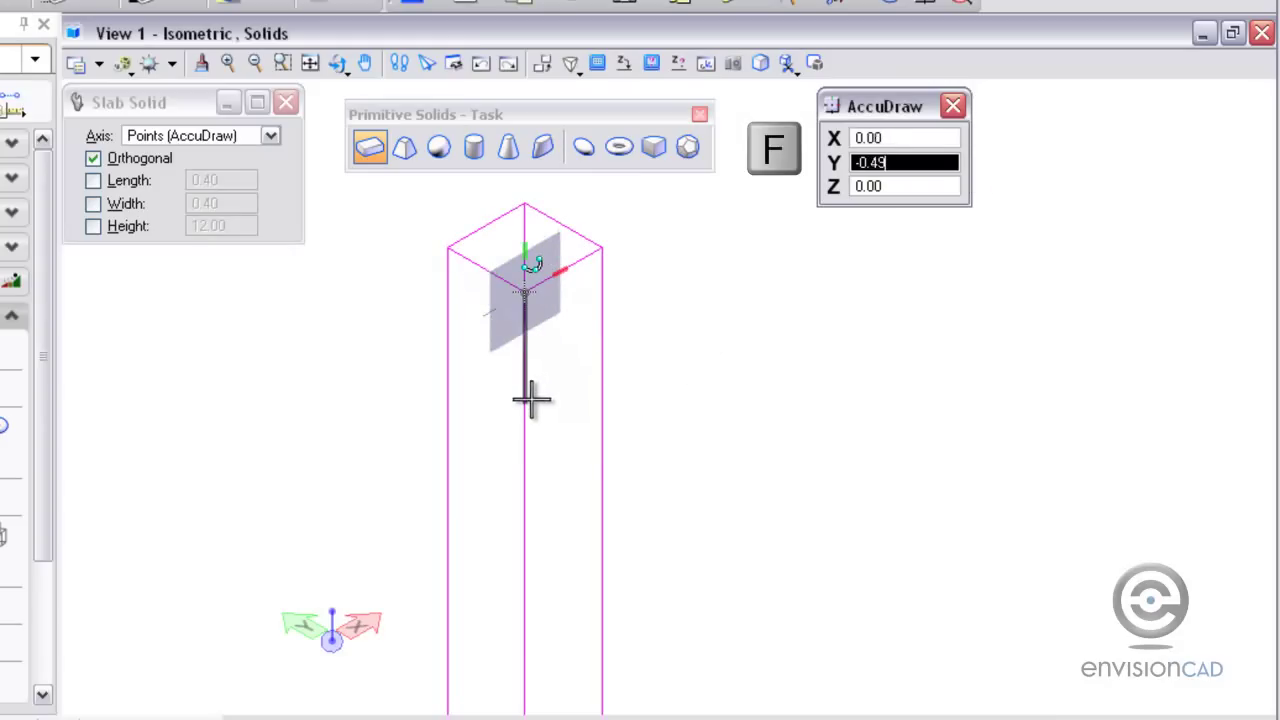
{"action": "type", "text": ".25"}
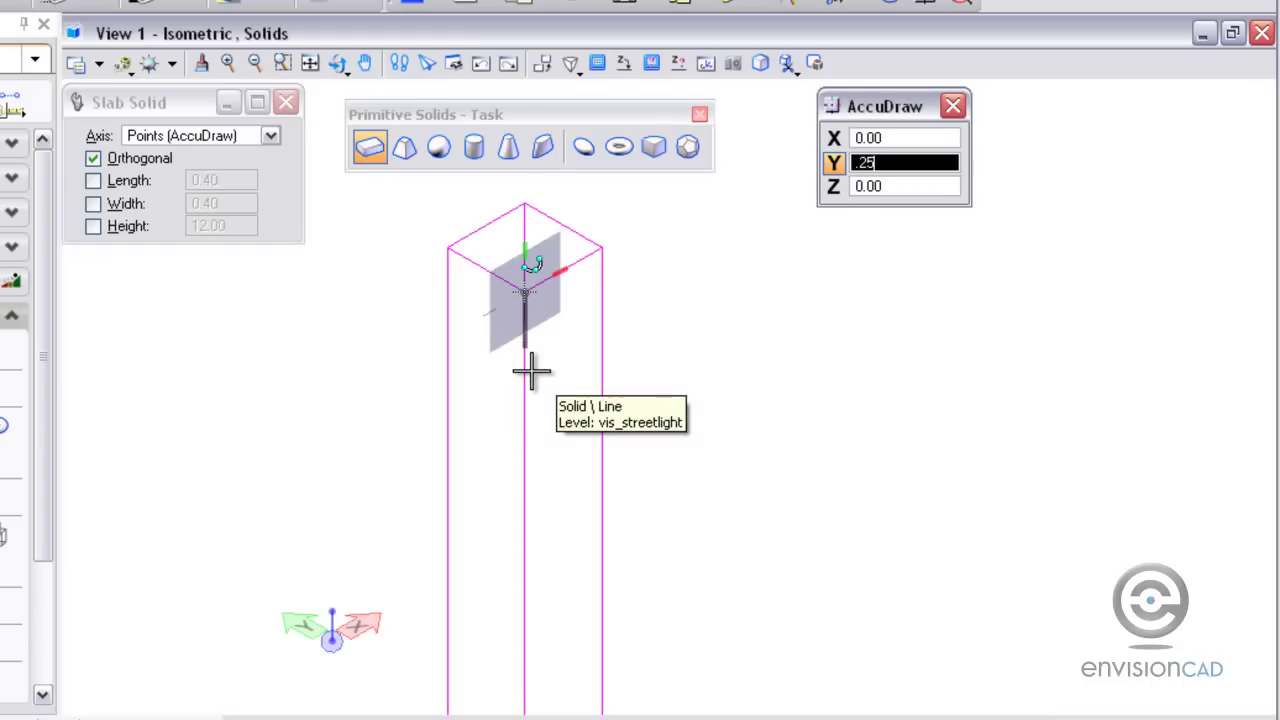
{"action": "left_click", "coordinate": [531, 372]}
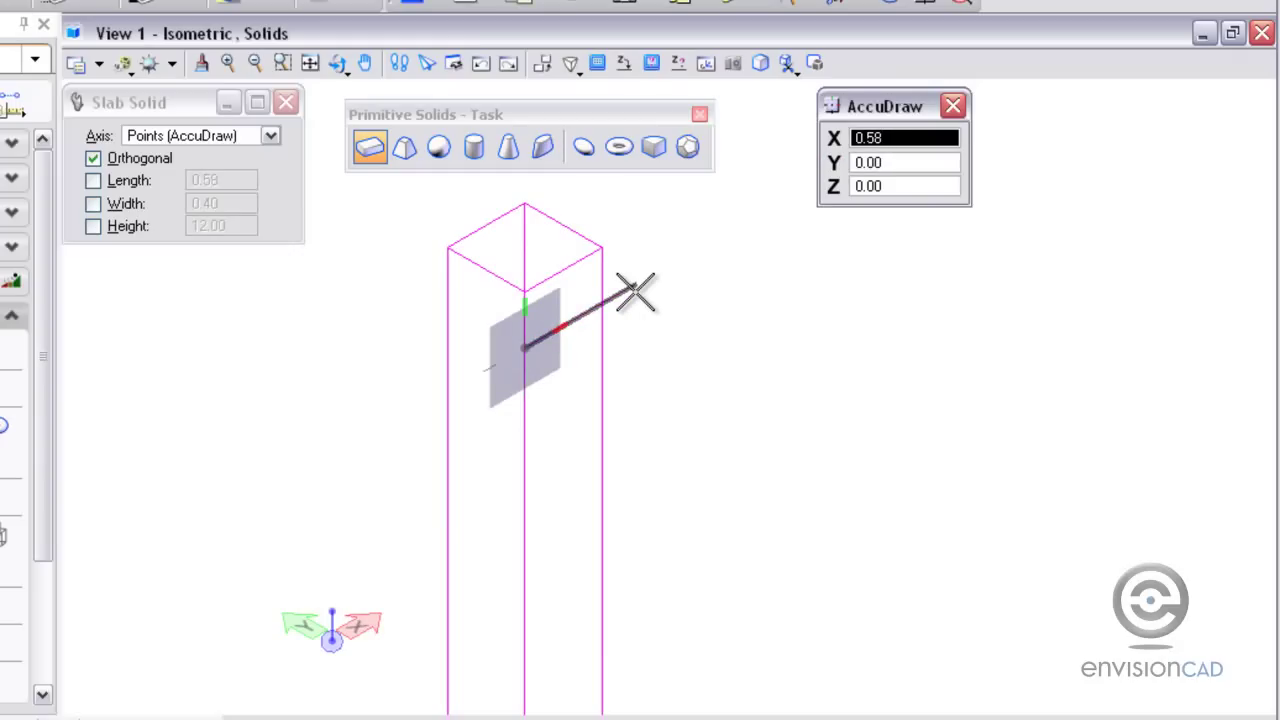
Step: Build the arm slab outward from the pole with a length of .4, a width of .25 and a height of .8
{"action": "type", "text": ".4"}
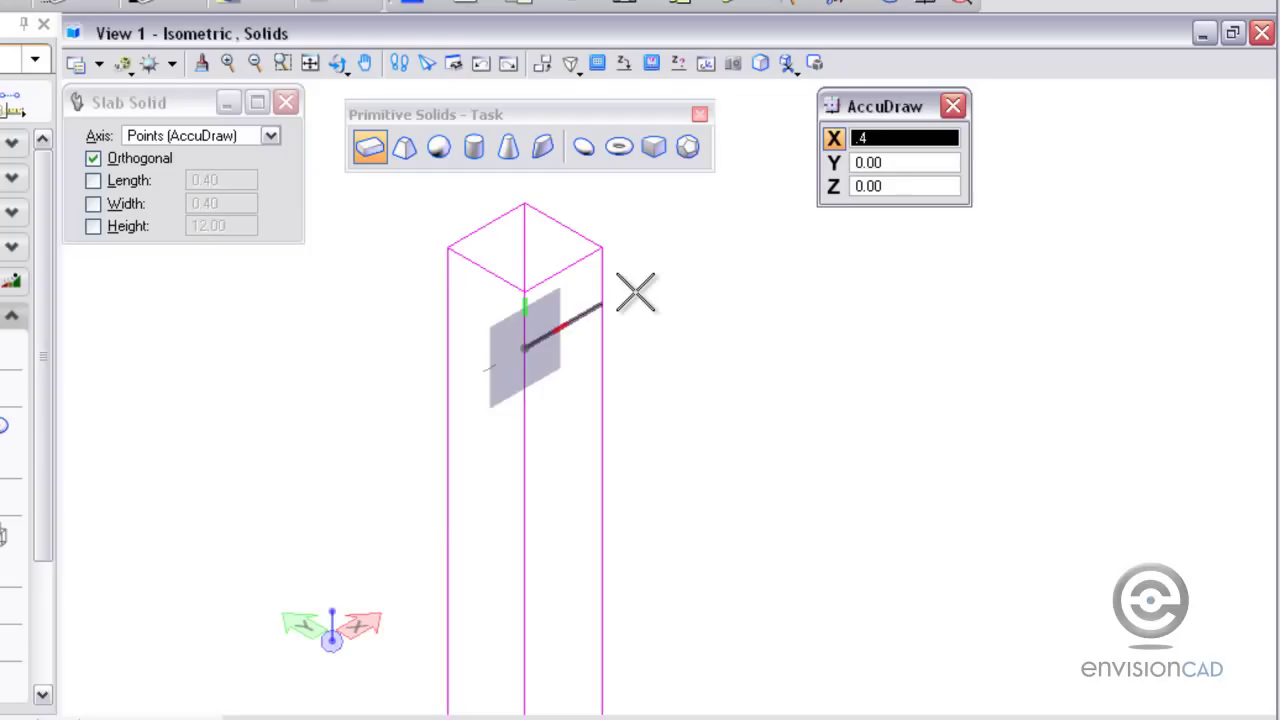
{"action": "left_click", "coordinate": [636, 292]}
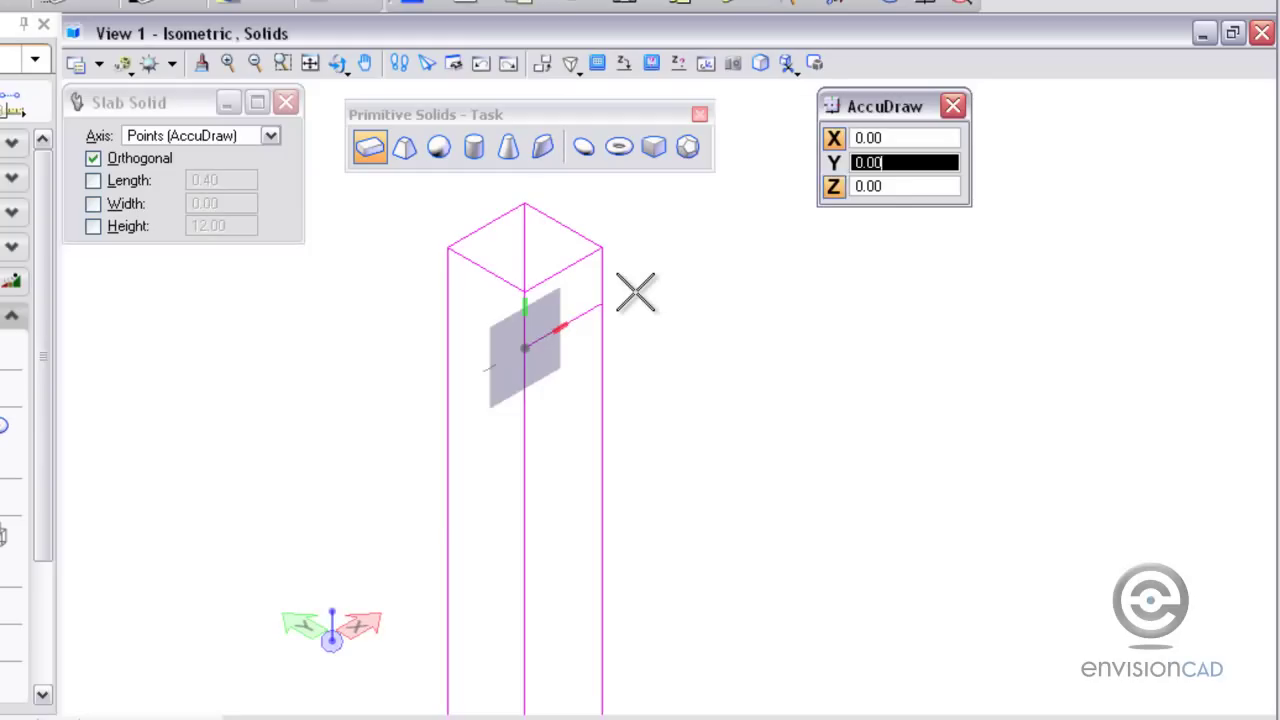
{"action": "type", "text": ".25"}
{"action": "left_click", "coordinate": [638, 365]}
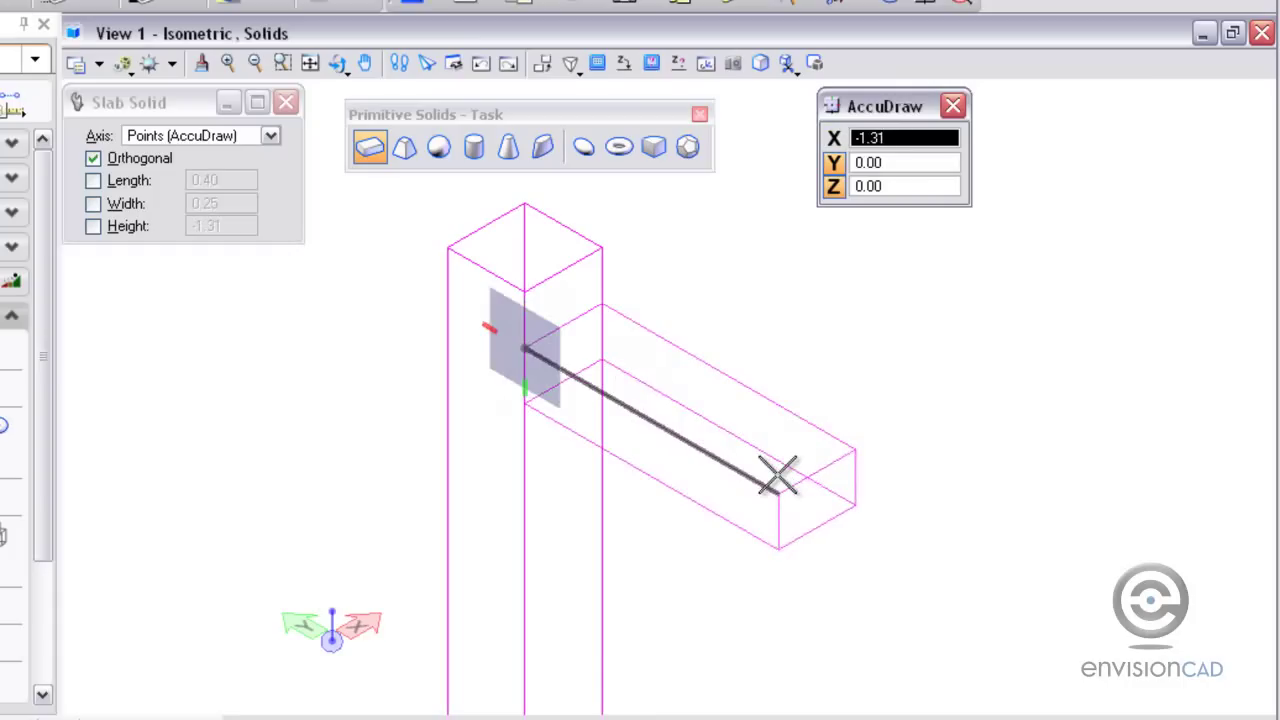
{"action": "type", "text": ".8"}
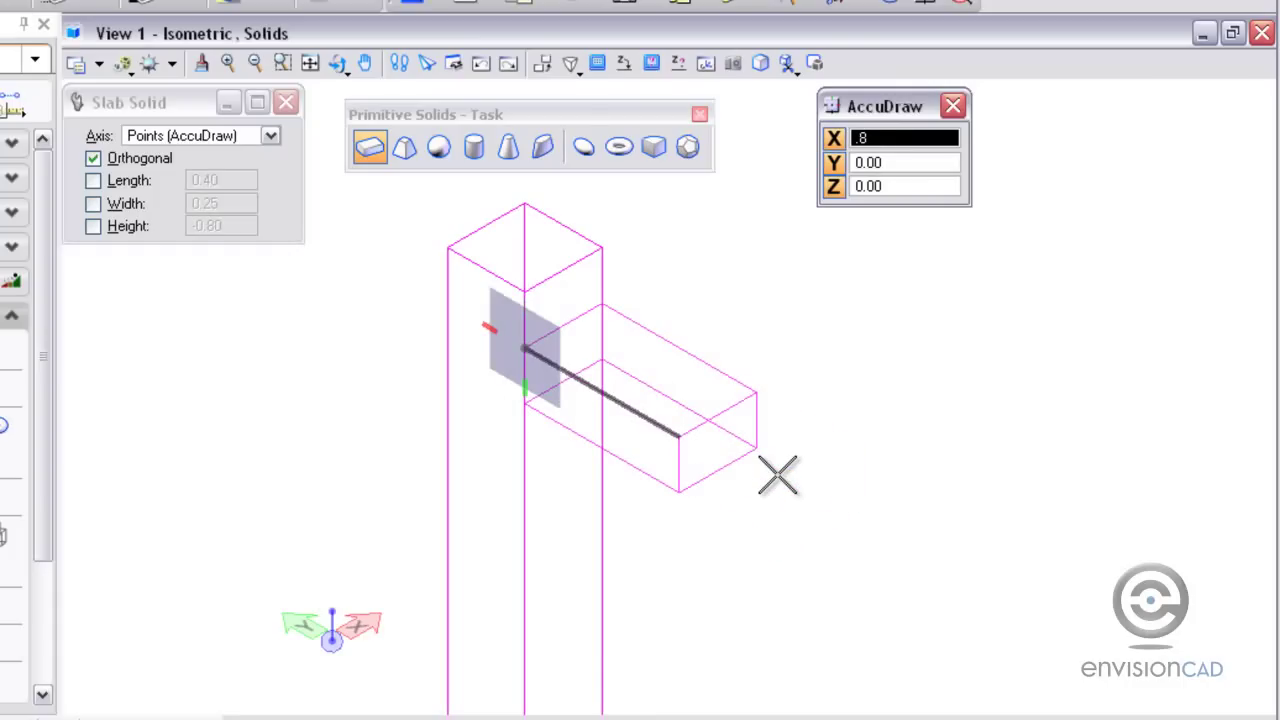
{"action": "left_click", "coordinate": [778, 475]}
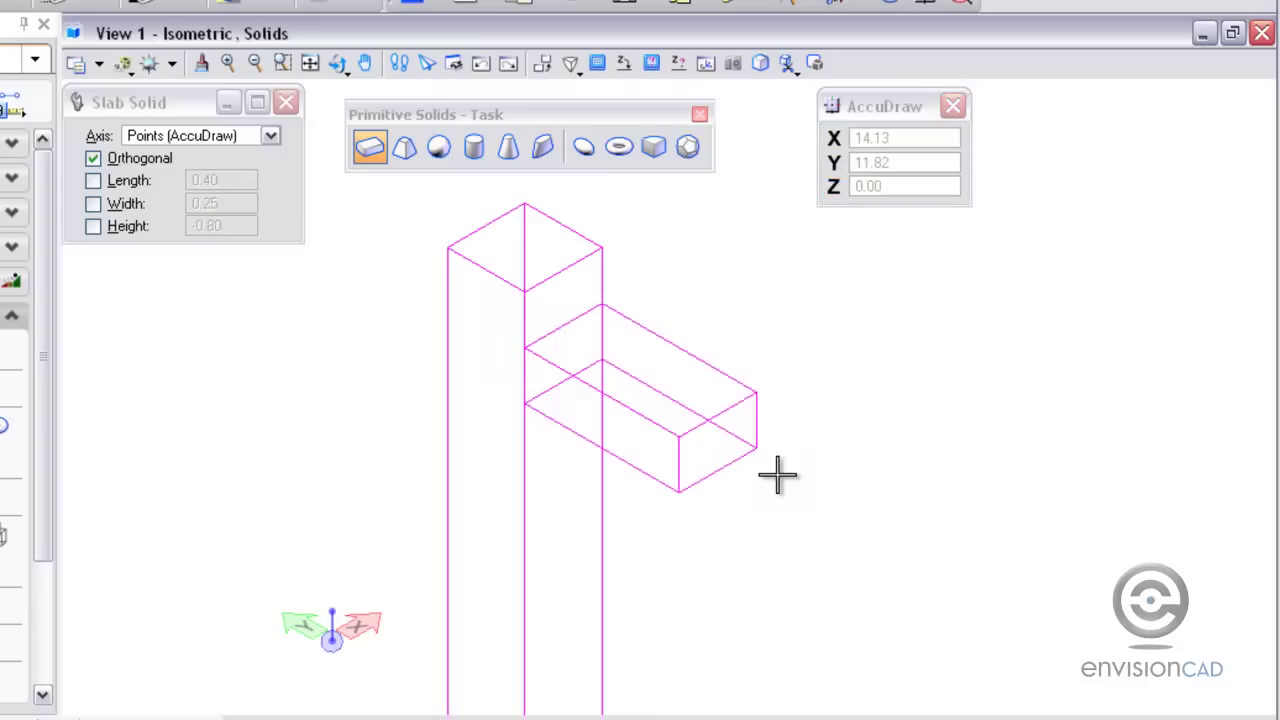
Step: Create a lamp head slab in the open space beside the arm, drawn in the top plane with length 1, width 1.5 and height .25
{"action": "middle_click_drag", "start_coordinate": [857, 480], "coordinate": [746, 420]}
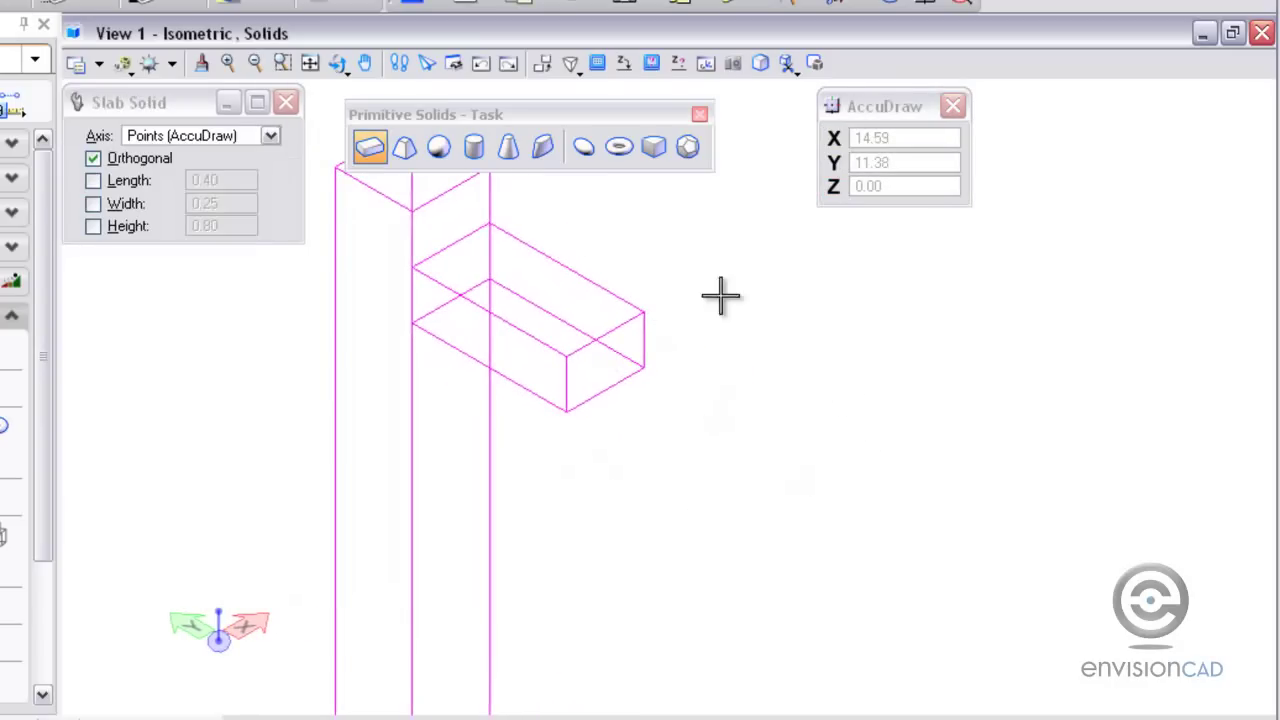
{"action": "left_click", "coordinate": [610, 512]}
{"action": "key", "text": "t"}
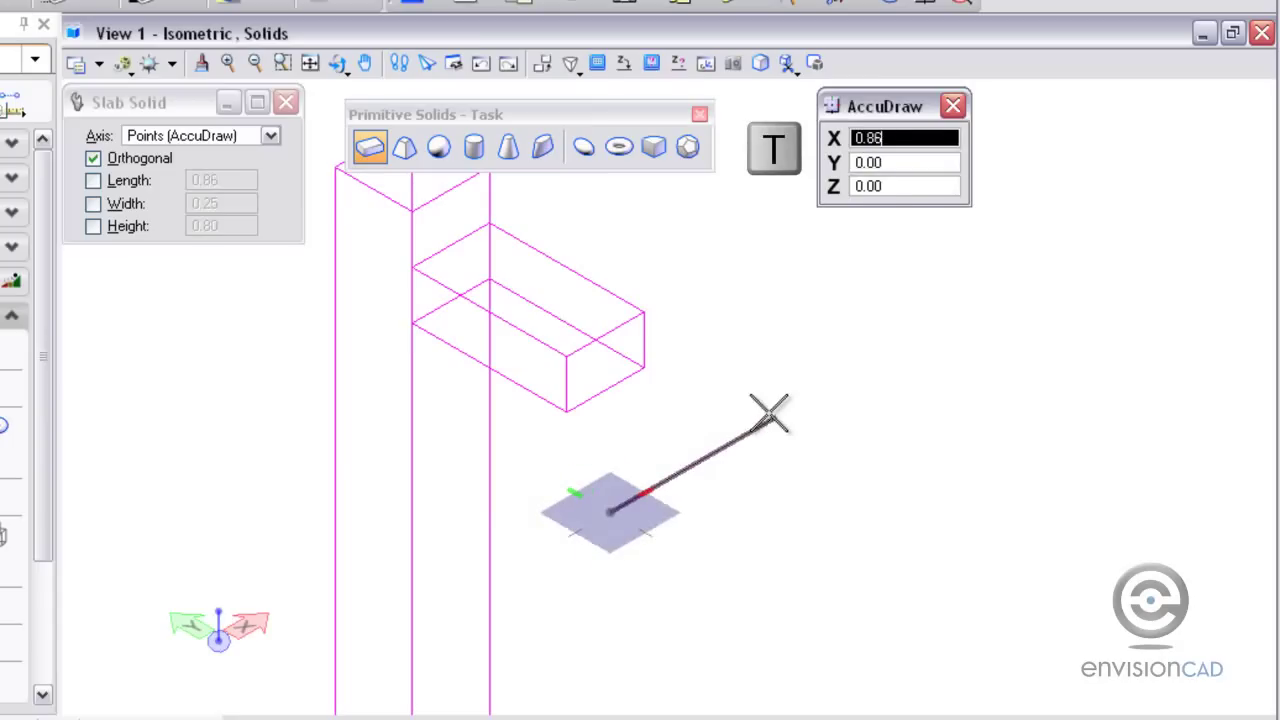
{"action": "type", "text": "1"}
{"action": "left_click", "coordinate": [770, 412]}
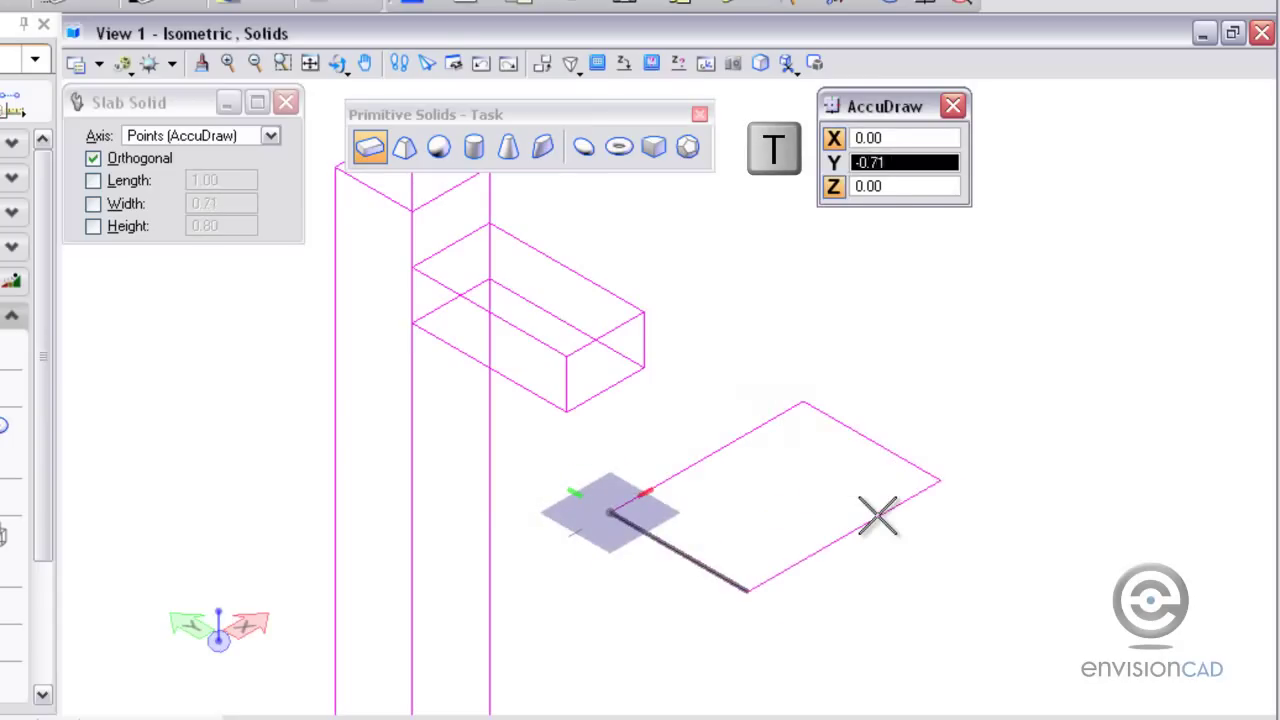
{"action": "type", "text": "1.5"}
{"action": "left_click", "coordinate": [877, 515]}
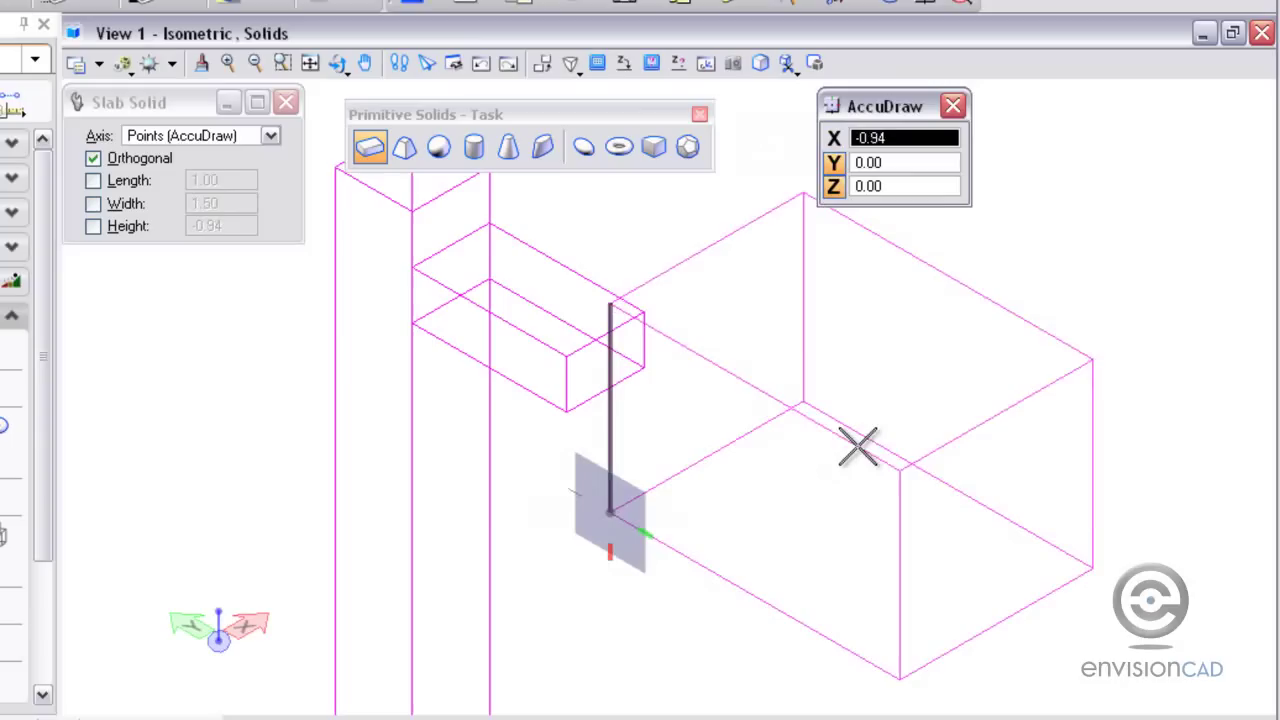
{"action": "type", "text": ".25"}
{"action": "left_click", "coordinate": [848, 452]}
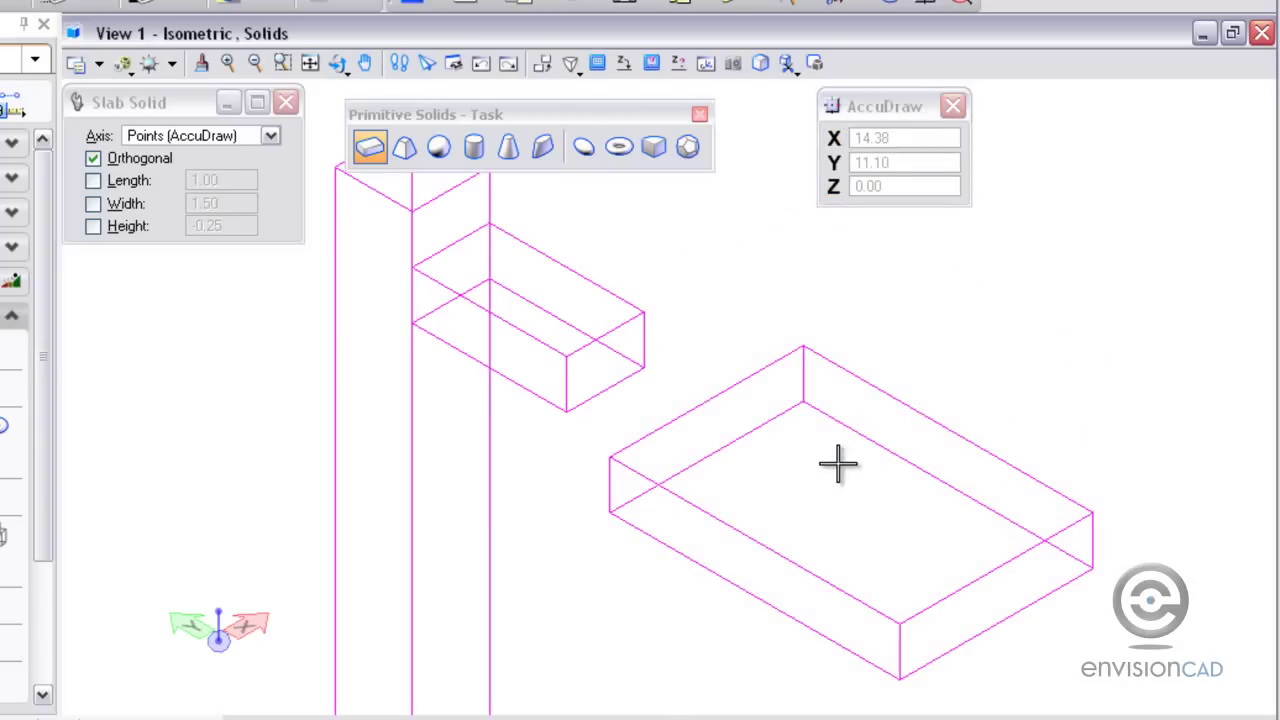
Step: Move the lamp head slab by the midpoint of its upper short edge to the midpoint of the arm's upper end edge
{"action": "key", "text": "alt"}
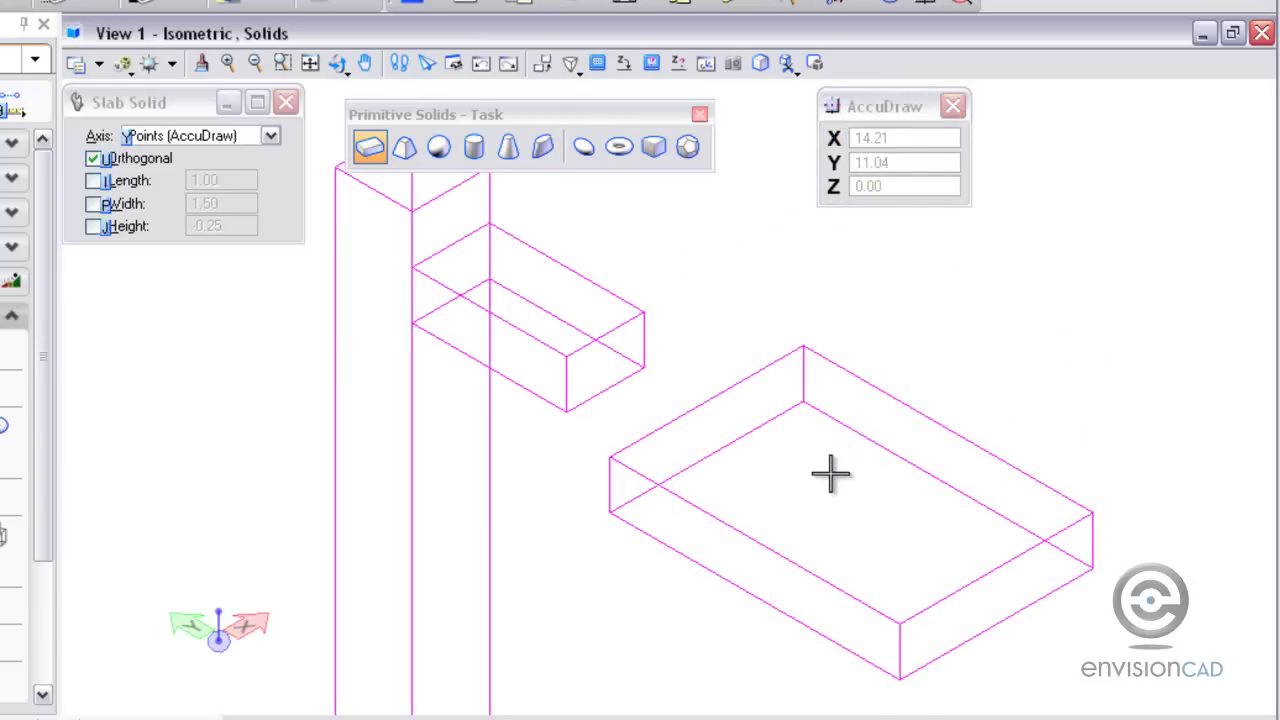
{"action": "key", "text": "m"}
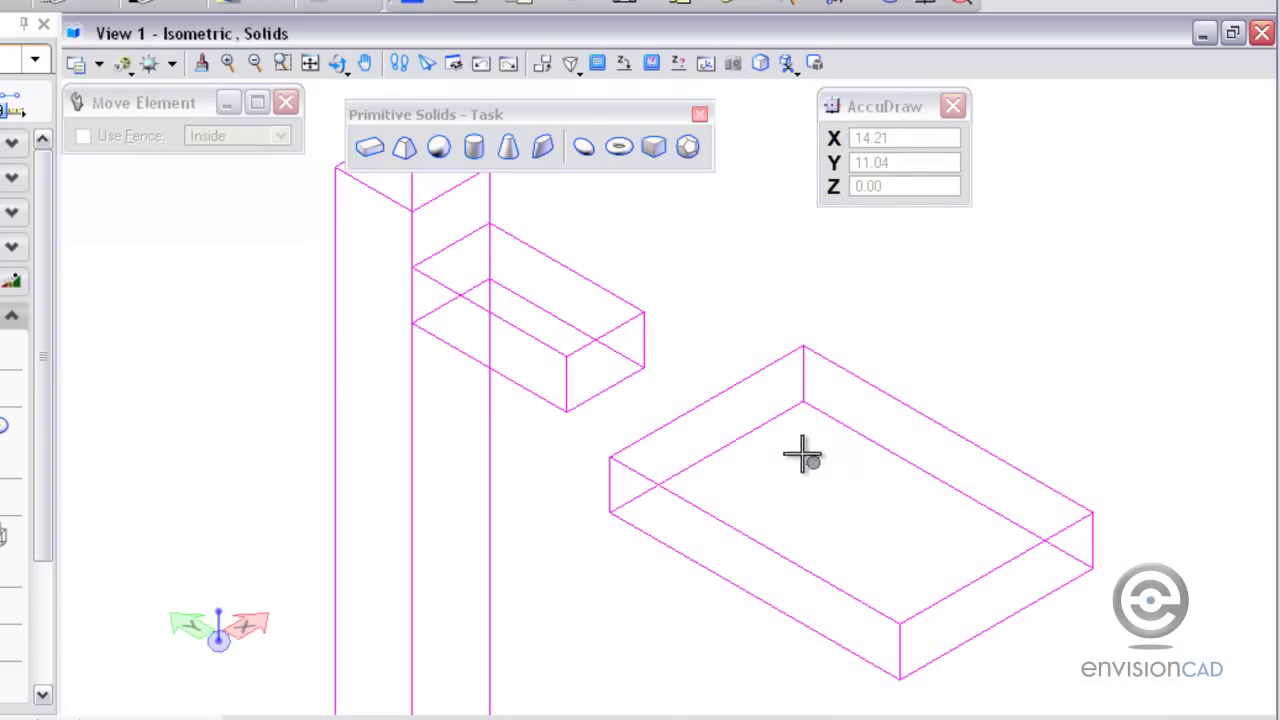
{"action": "left_click", "coordinate": [707, 398]}
{"action": "left_click", "coordinate": [609, 326]}
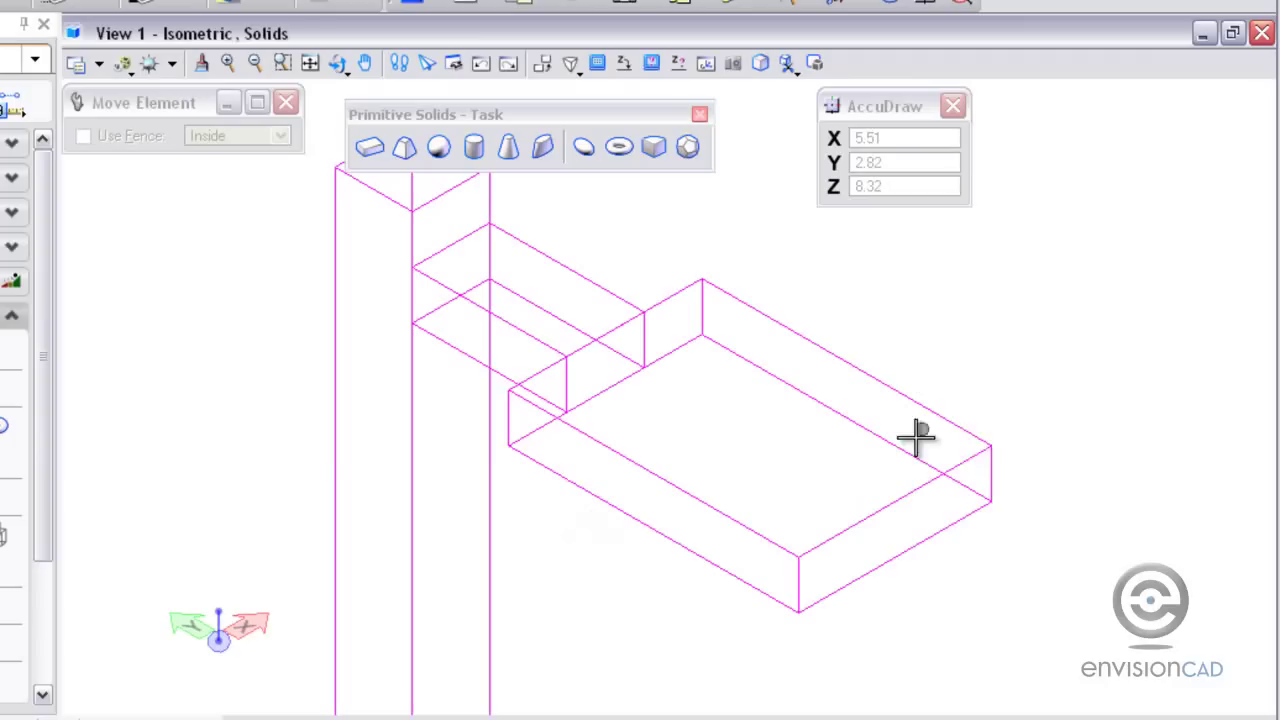
Step: Make one copy of the lamp head slab directly beneath it, from its upper outer corner to the corner below
{"action": "key", "text": "c"}
{"action": "left_click", "coordinate": [990, 443]}
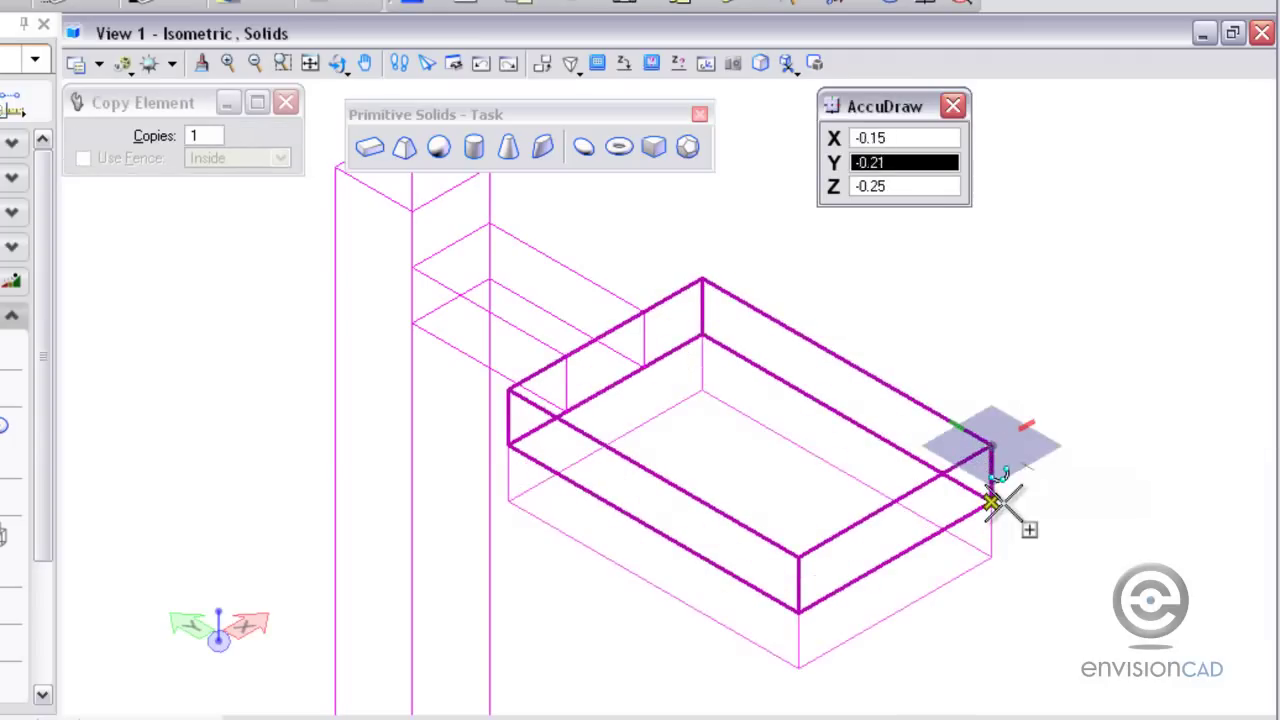
{"action": "left_click", "coordinate": [994, 503]}
{"action": "right_click", "coordinate": [995, 505]}
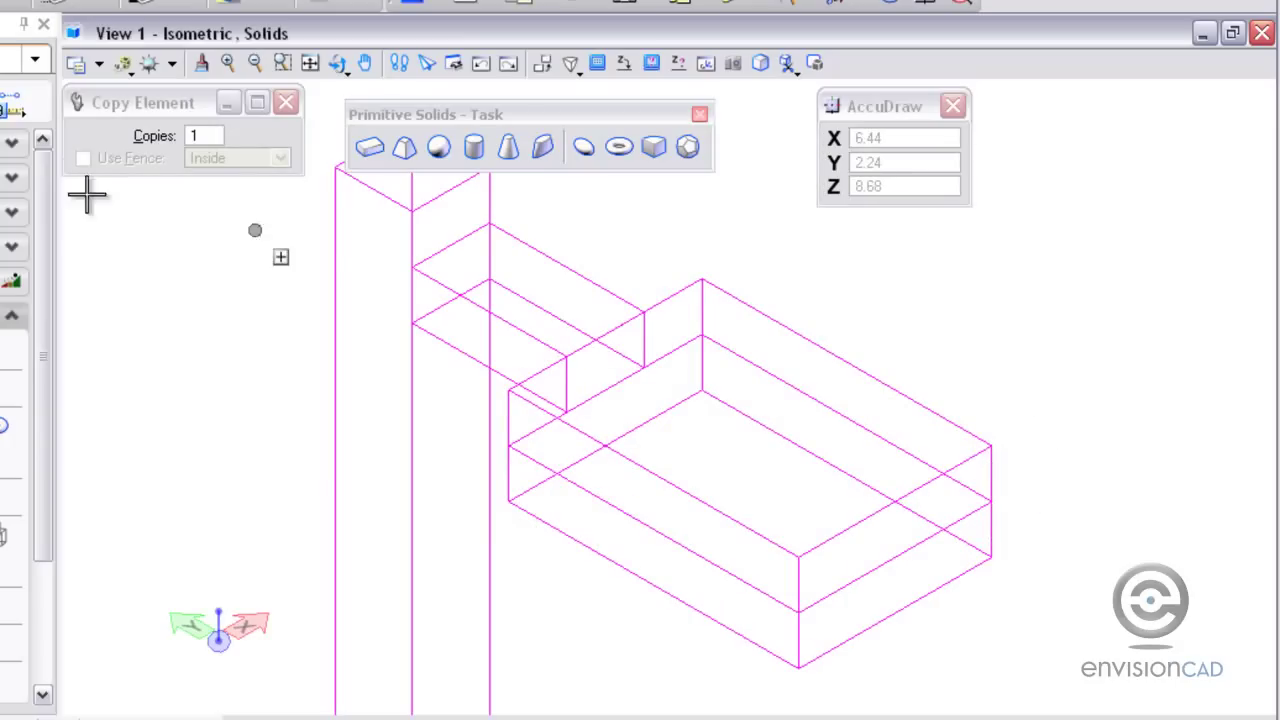
{"action": "key", "text": "Escape"}
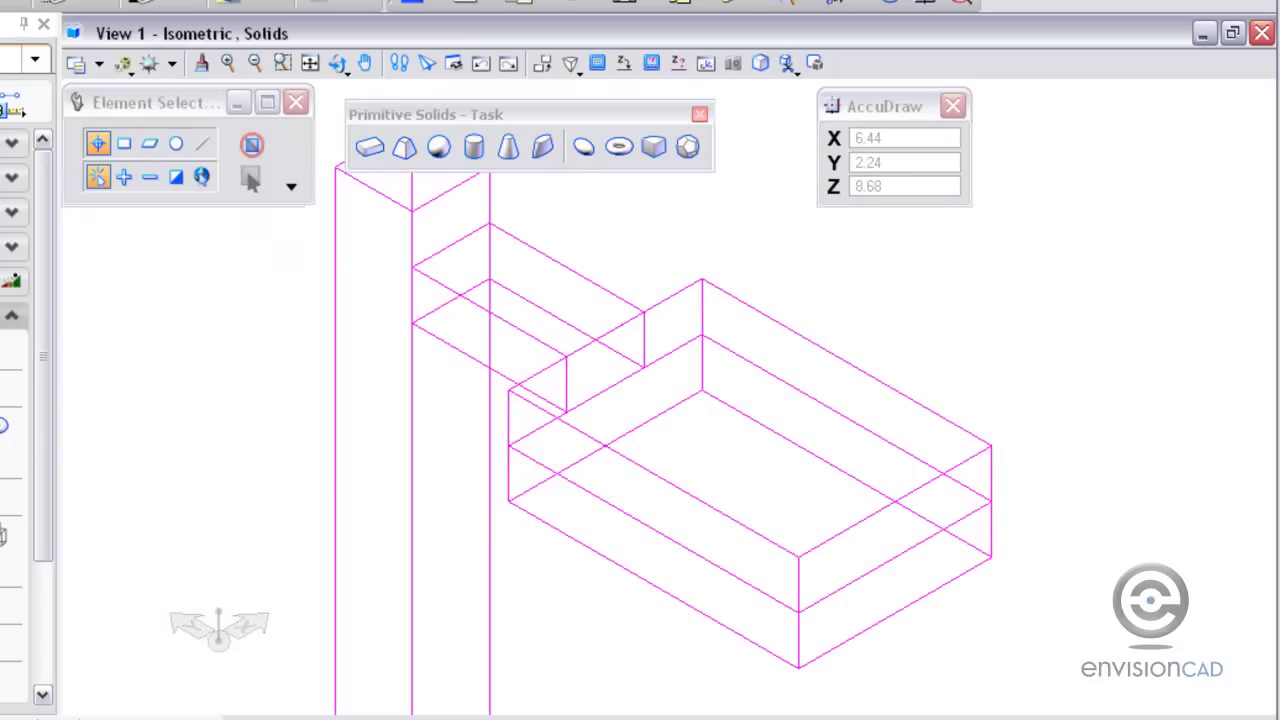
Step: Change the lower lamp head slab's color to cyan and clear the selection
{"action": "left_click", "coordinate": [551, 530]}
{"action": "left_click", "coordinate": [16, 5]}
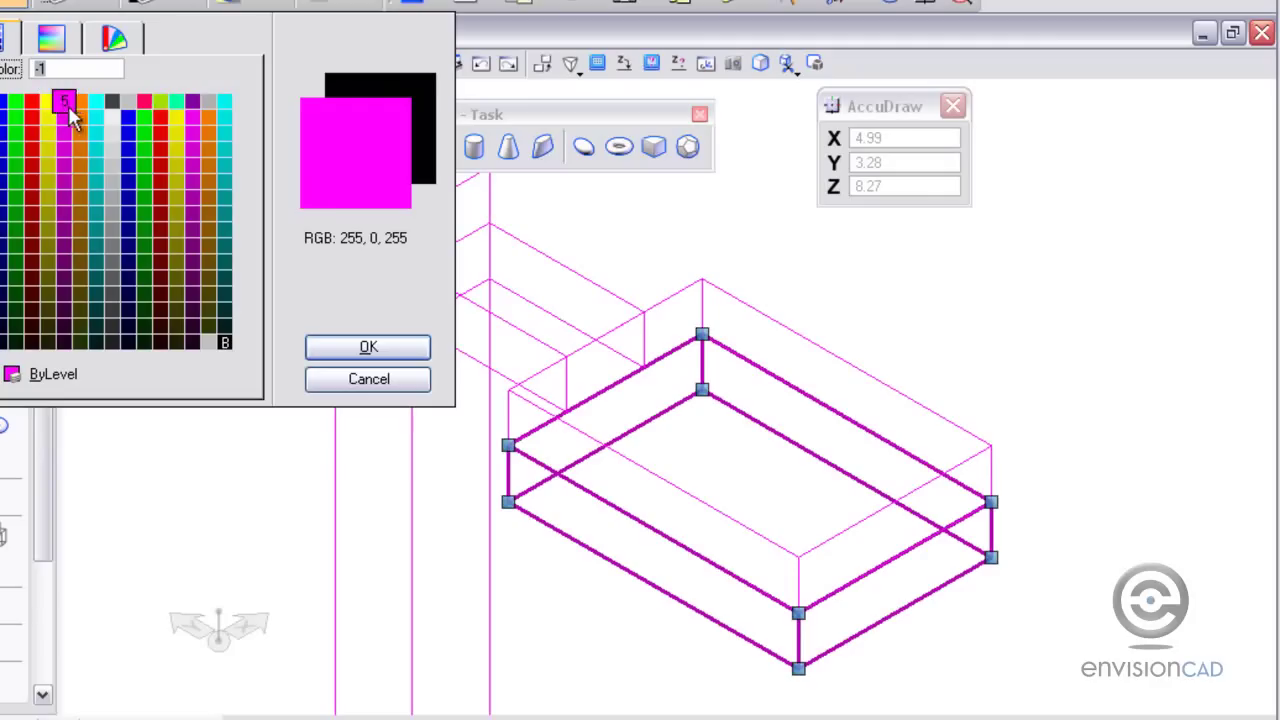
{"action": "left_click", "coordinate": [96, 103]}
{"action": "left_click", "coordinate": [940, 323]}
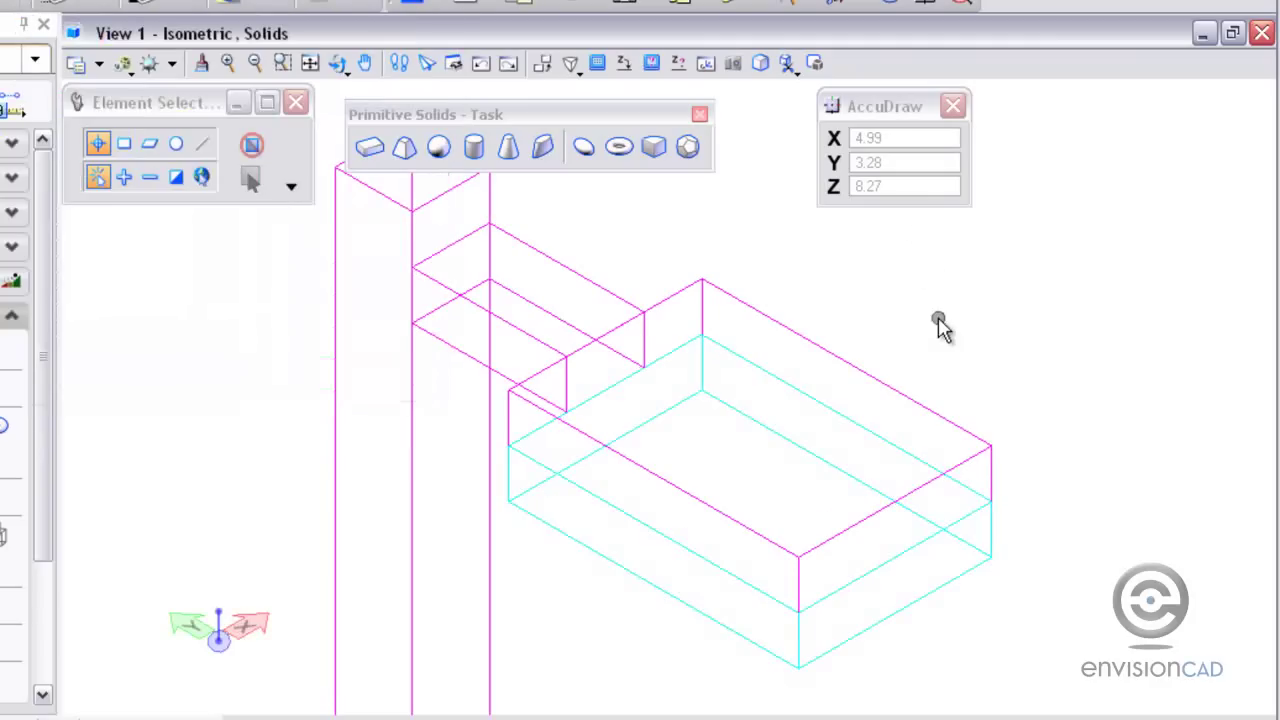
Step: Move the Primitive Solids toolbox clear of the streetlight and display the model in the Illustration With Shadows style
{"action": "middle_click_drag", "start_coordinate": [851, 325], "coordinate": [846, 357], "text": "shift"}
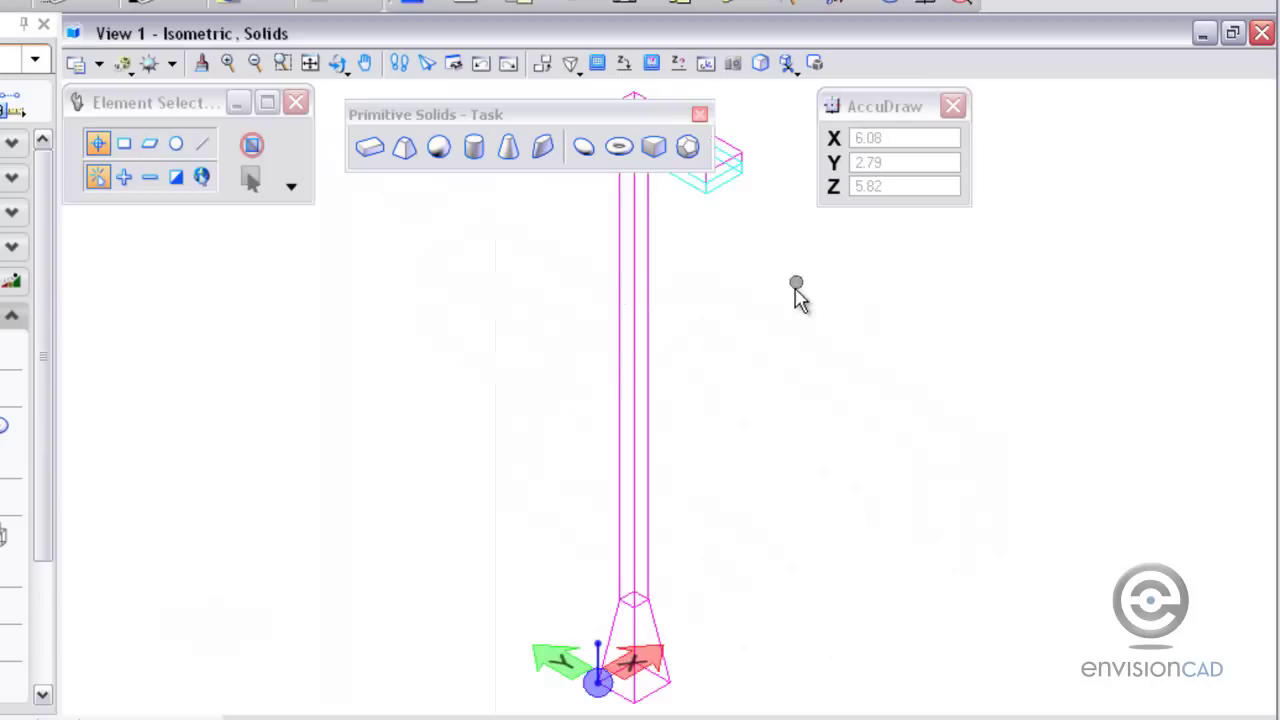
{"action": "middle_click_drag", "start_coordinate": [800, 294], "coordinate": [875, 292], "text": "shift"}
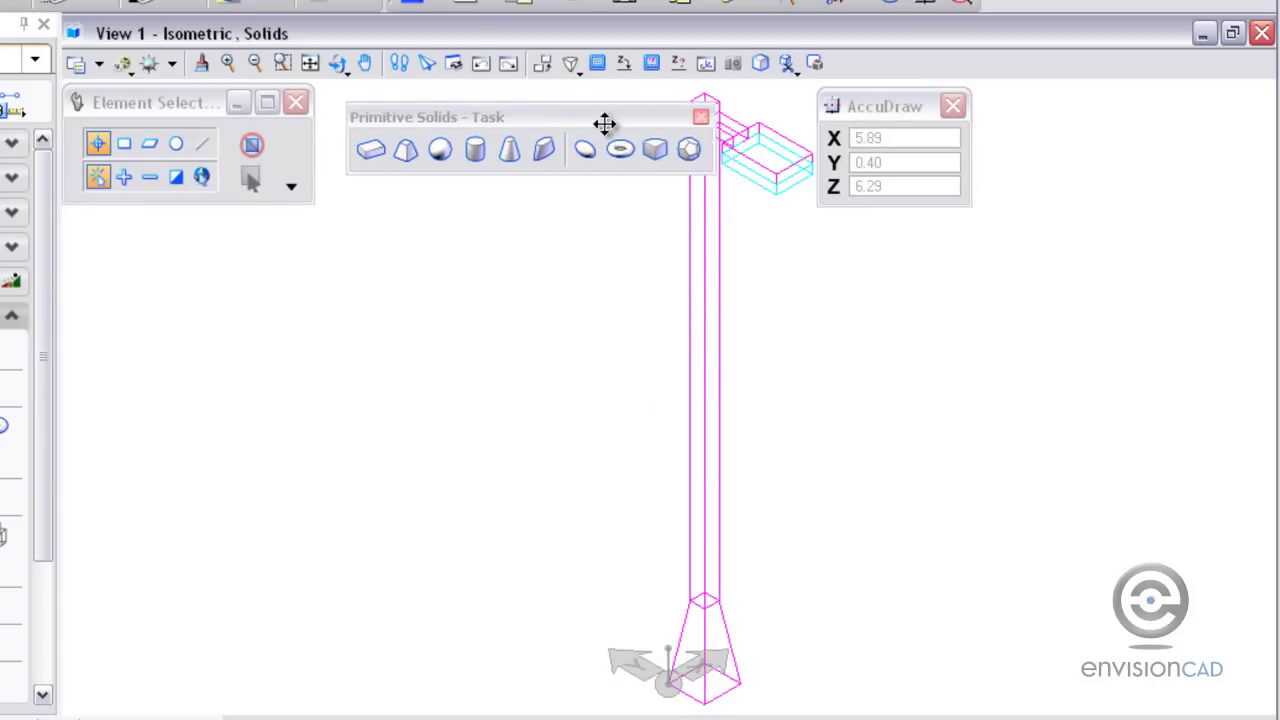
{"action": "left_click_drag", "start_coordinate": [606, 116], "coordinate": [1052, 318]}
{"action": "middle_click_drag", "start_coordinate": [715, 290], "coordinate": [565, 287]}
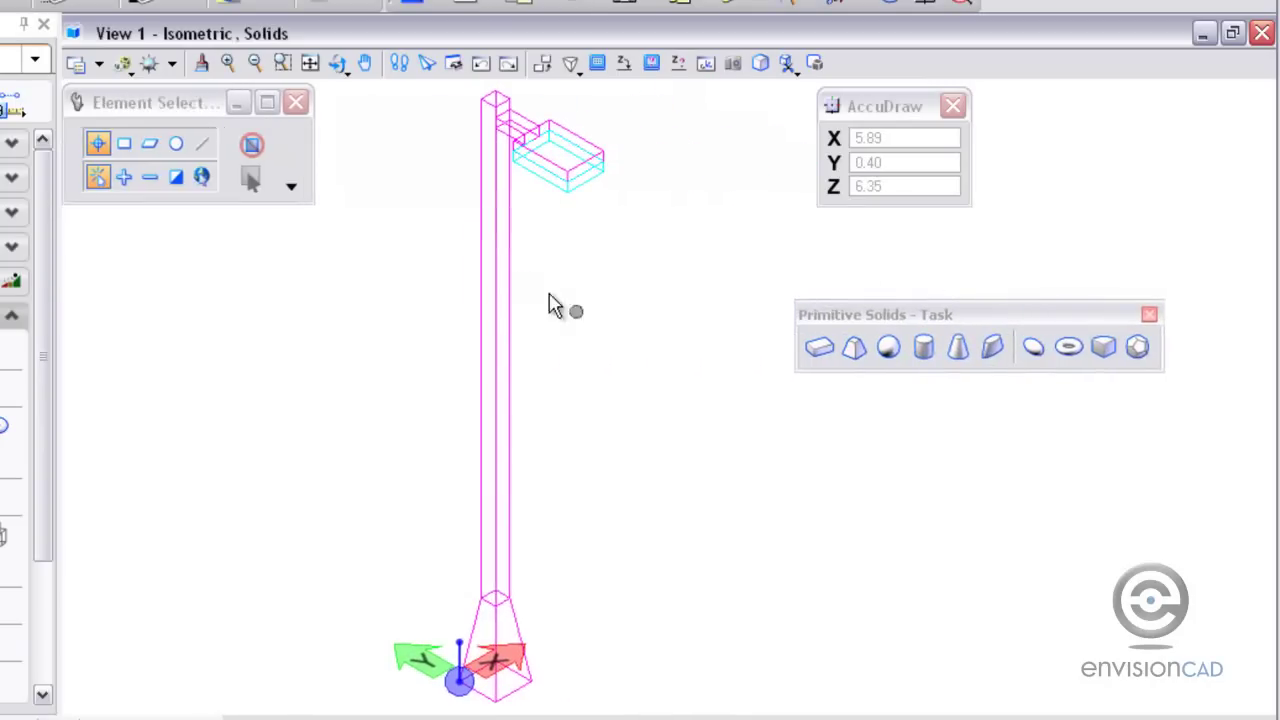
{"action": "left_click", "coordinate": [122, 64]}
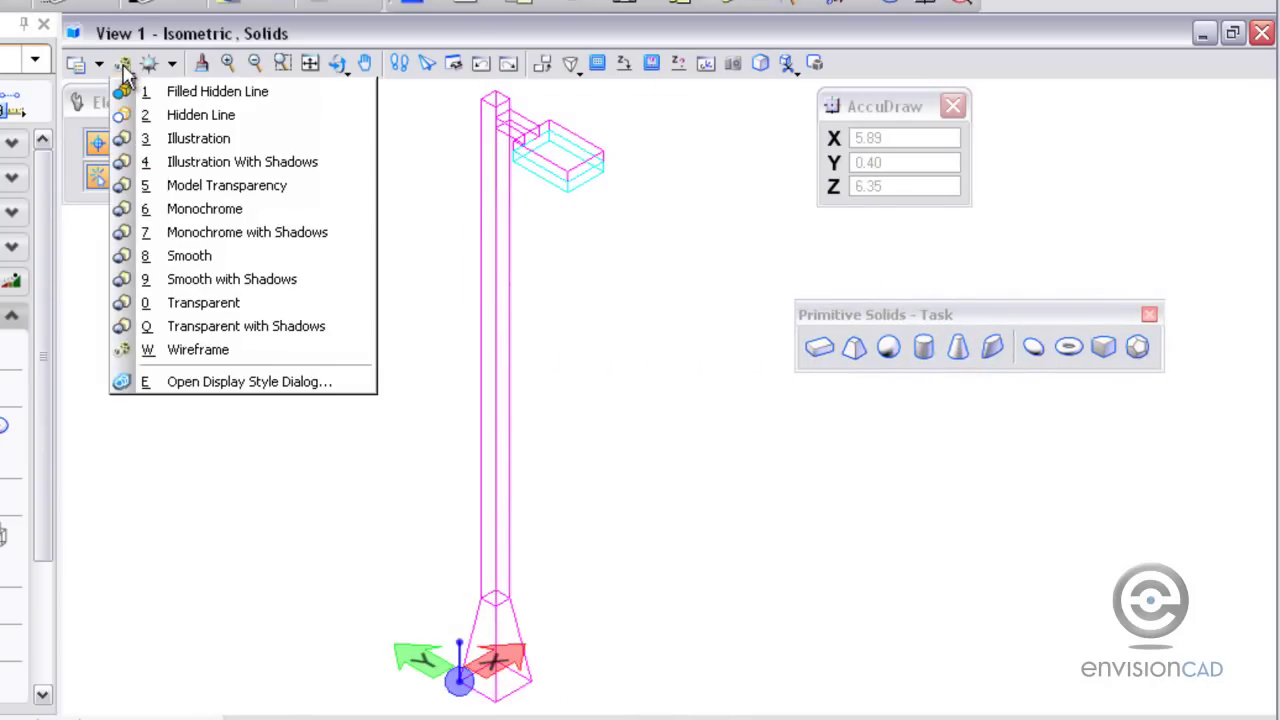
{"action": "left_click", "coordinate": [207, 166]}
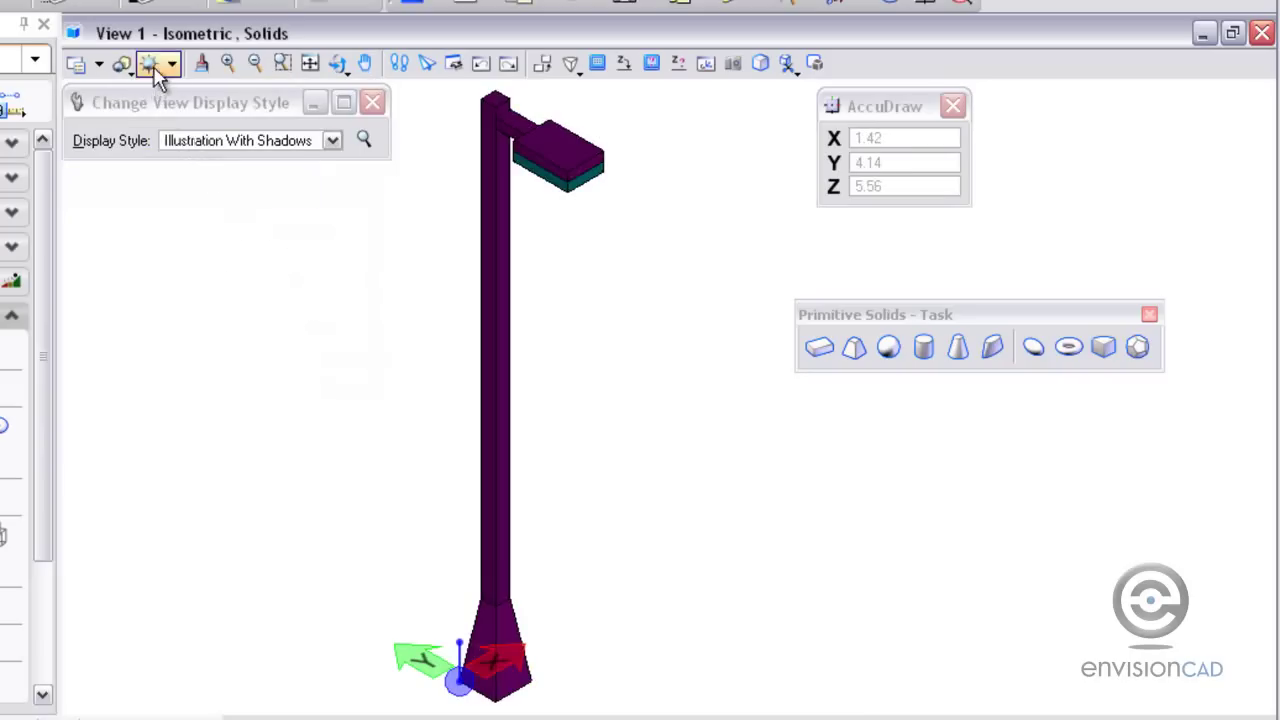
Step: Turn on default lighting for the view and raise its brightness
{"action": "left_click", "coordinate": [152, 68]}
{"action": "left_click", "coordinate": [158, 100]}
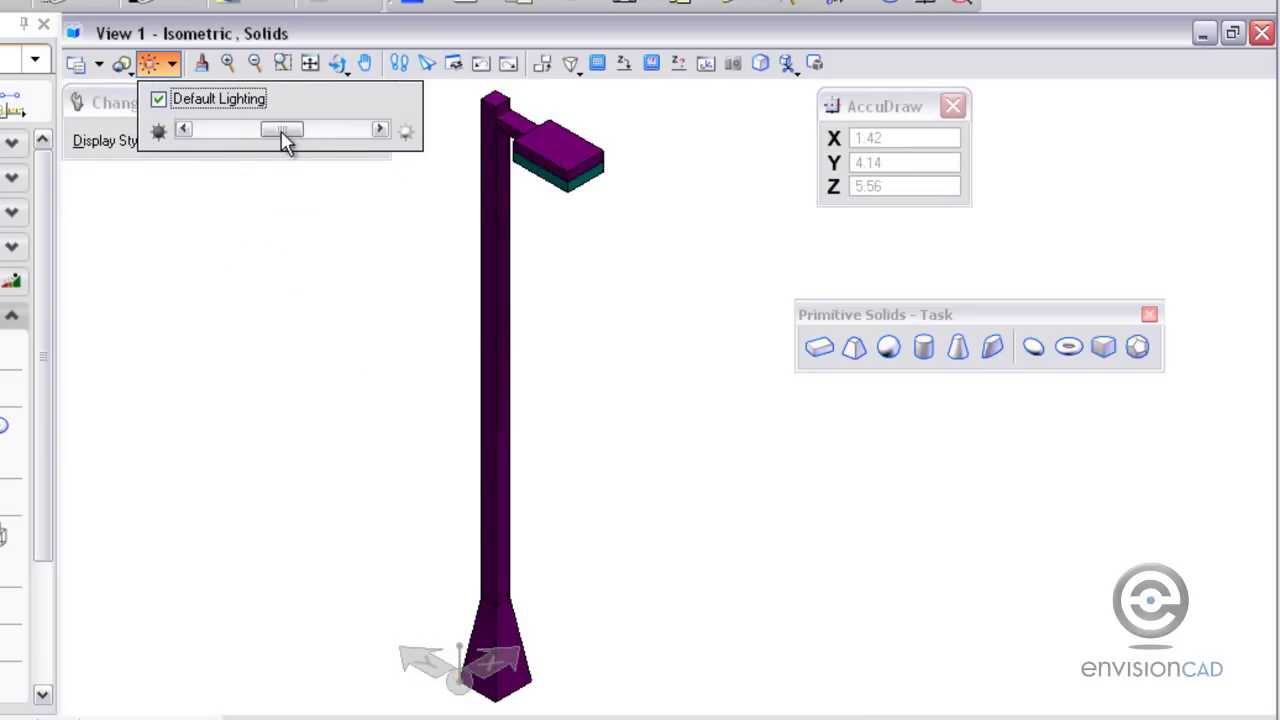
{"action": "left_click_drag", "start_coordinate": [286, 134], "coordinate": [340, 138]}
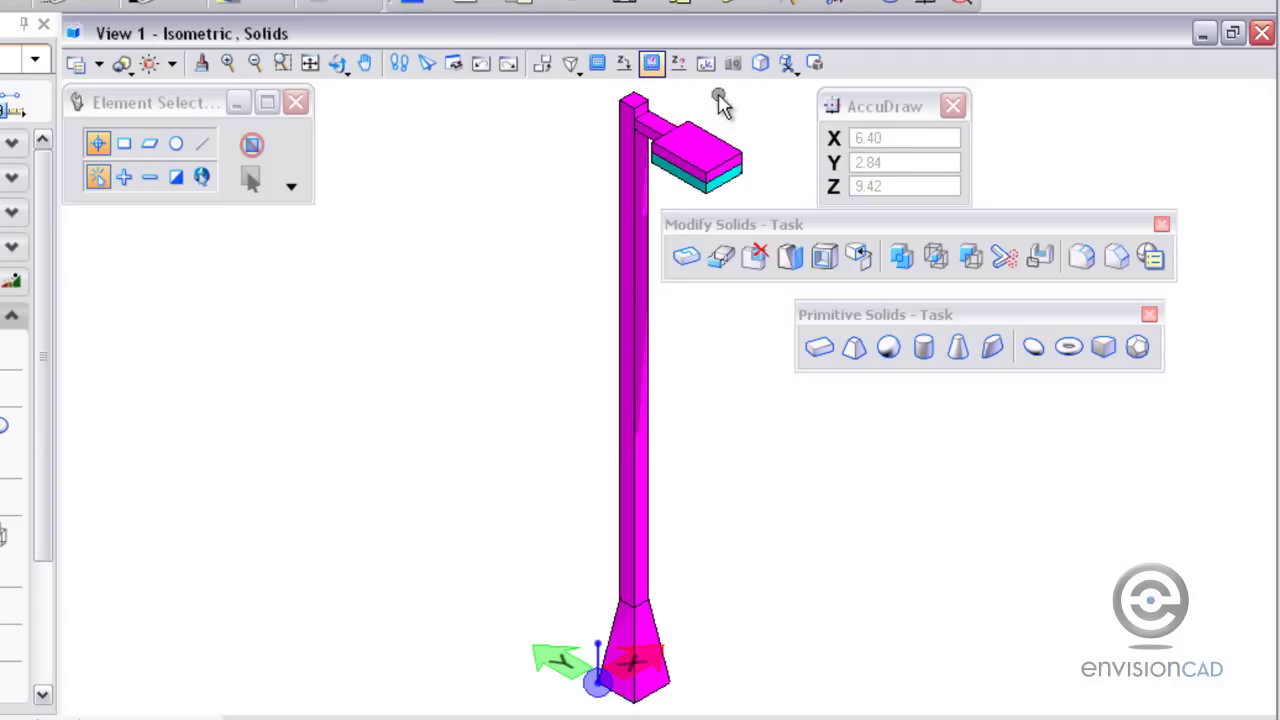
Step: Unite the base, pole, arm and upper lamp head slab into one solid, keeping no originals
{"action": "left_click", "coordinate": [663, 636]}
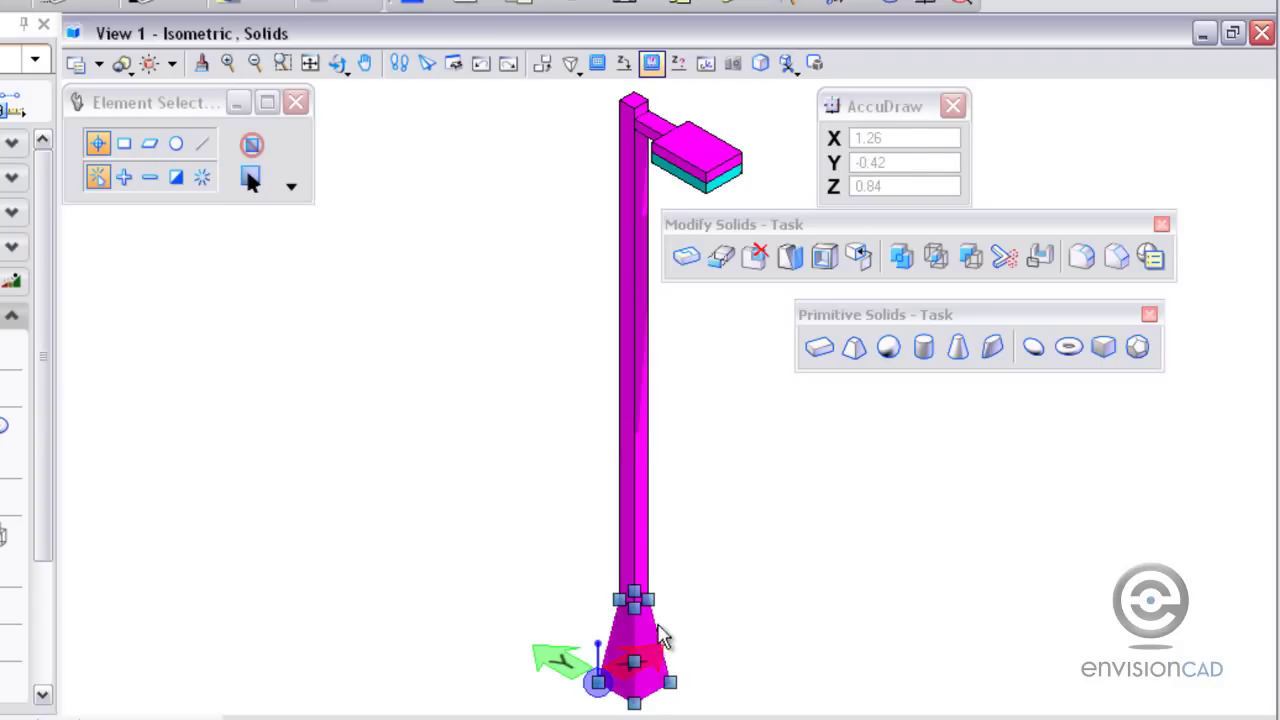
{"action": "left_click", "coordinate": [645, 540], "text": "ctrl"}
{"action": "left_click", "coordinate": [703, 138], "text": "ctrl"}
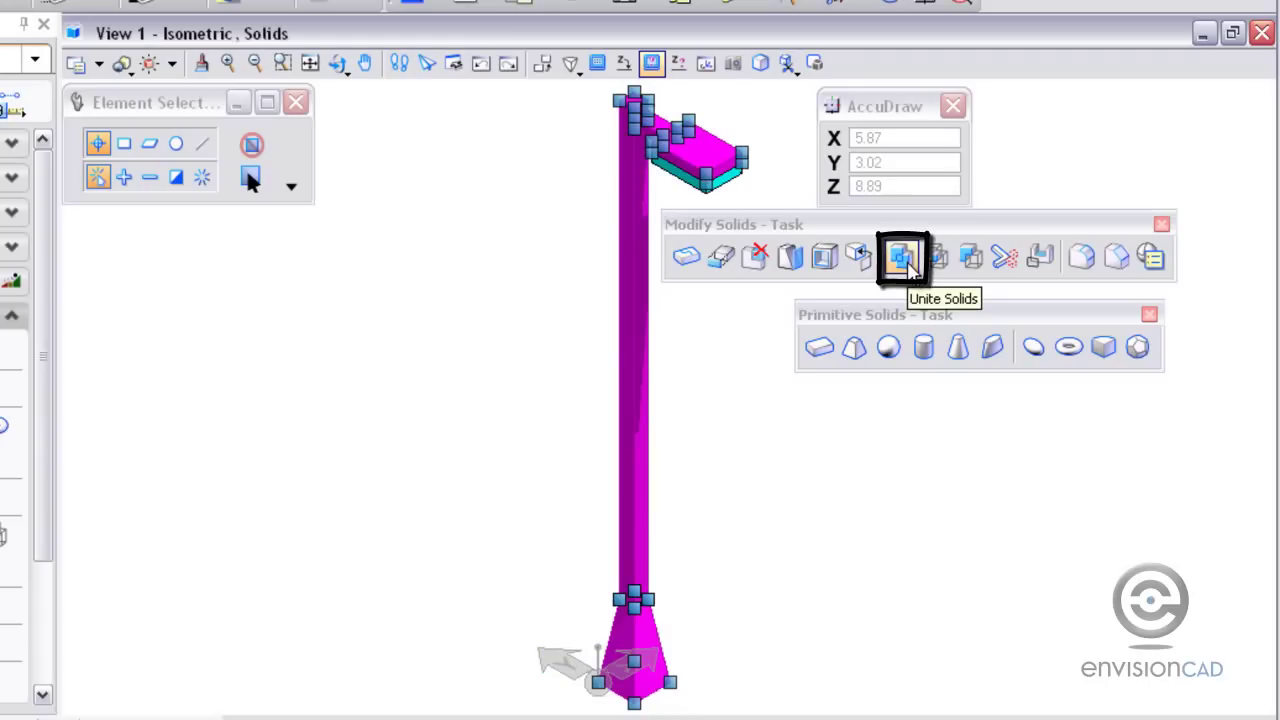
{"action": "left_click", "coordinate": [904, 260]}
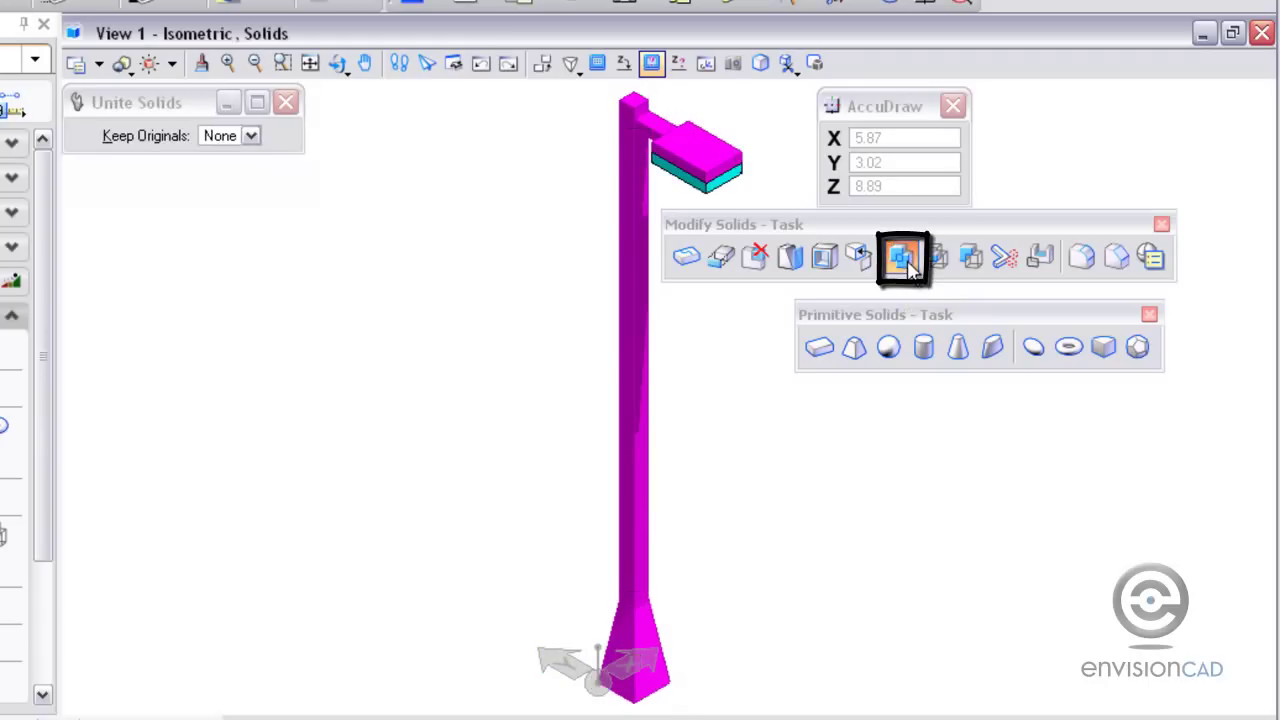
{"action": "left_click", "coordinate": [745, 395]}
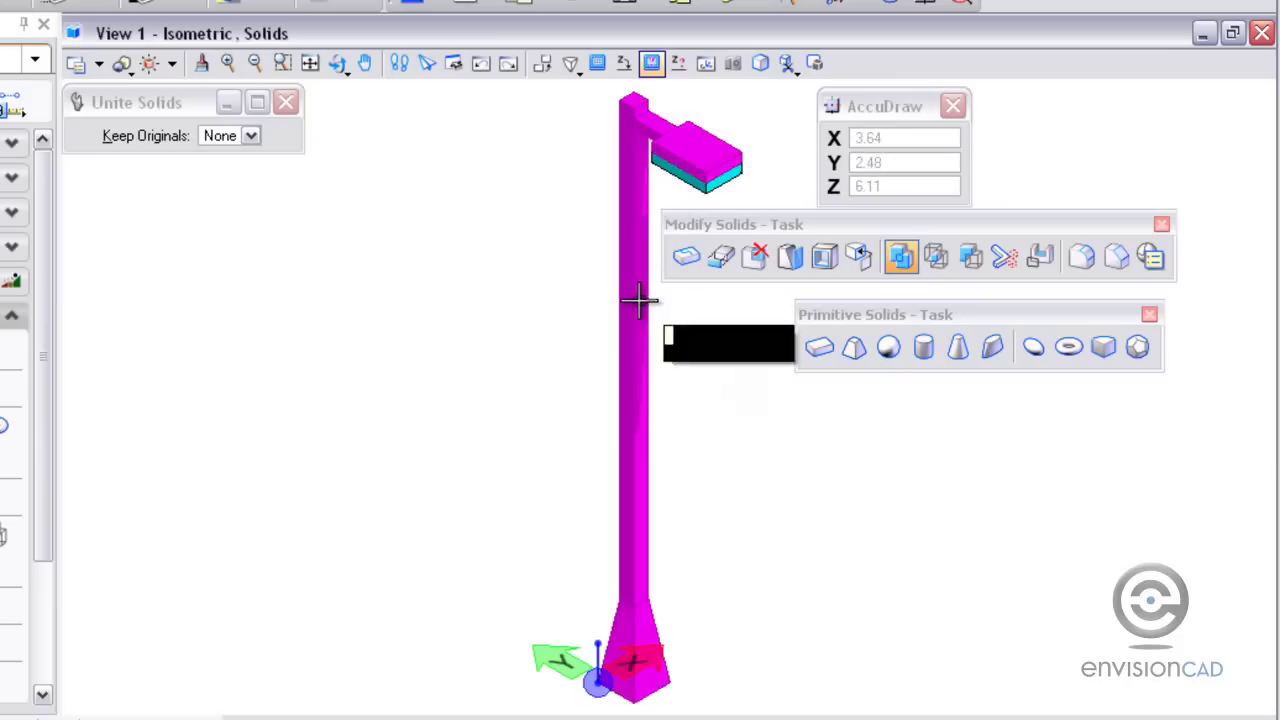
Step: Display the lamp head and arm close up in the Transparent with Shadows style
{"action": "middle_click_drag", "start_coordinate": [772, 118], "coordinate": [623, 346]}
{"action": "scroll", "coordinate": [541, 325], "scroll_direction": "up", "scroll_amount": 2}
{"action": "scroll", "coordinate": [541, 325], "scroll_direction": "up", "scroll_amount": 1}
{"action": "middle_click_drag", "start_coordinate": [543, 329], "coordinate": [580, 280]}
{"action": "scroll", "coordinate": [555, 252], "scroll_direction": "up", "scroll_amount": 2}
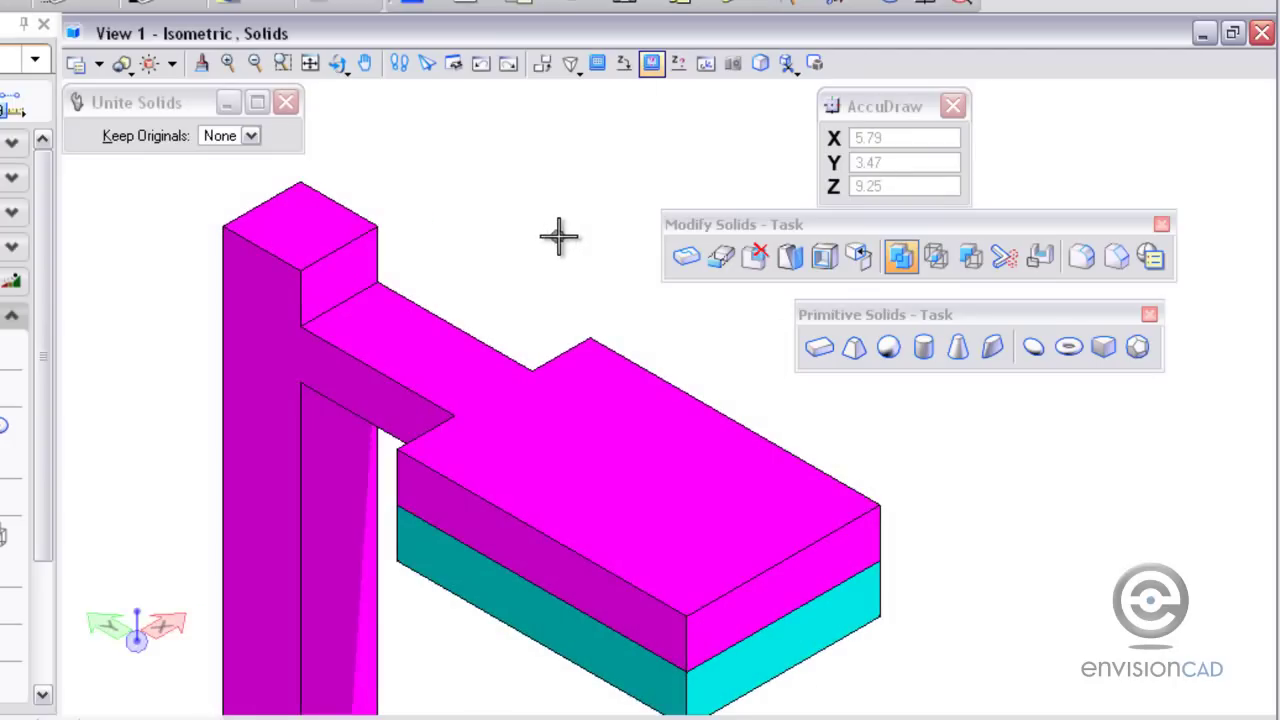
{"action": "middle_click_drag", "start_coordinate": [560, 234], "coordinate": [608, 209]}
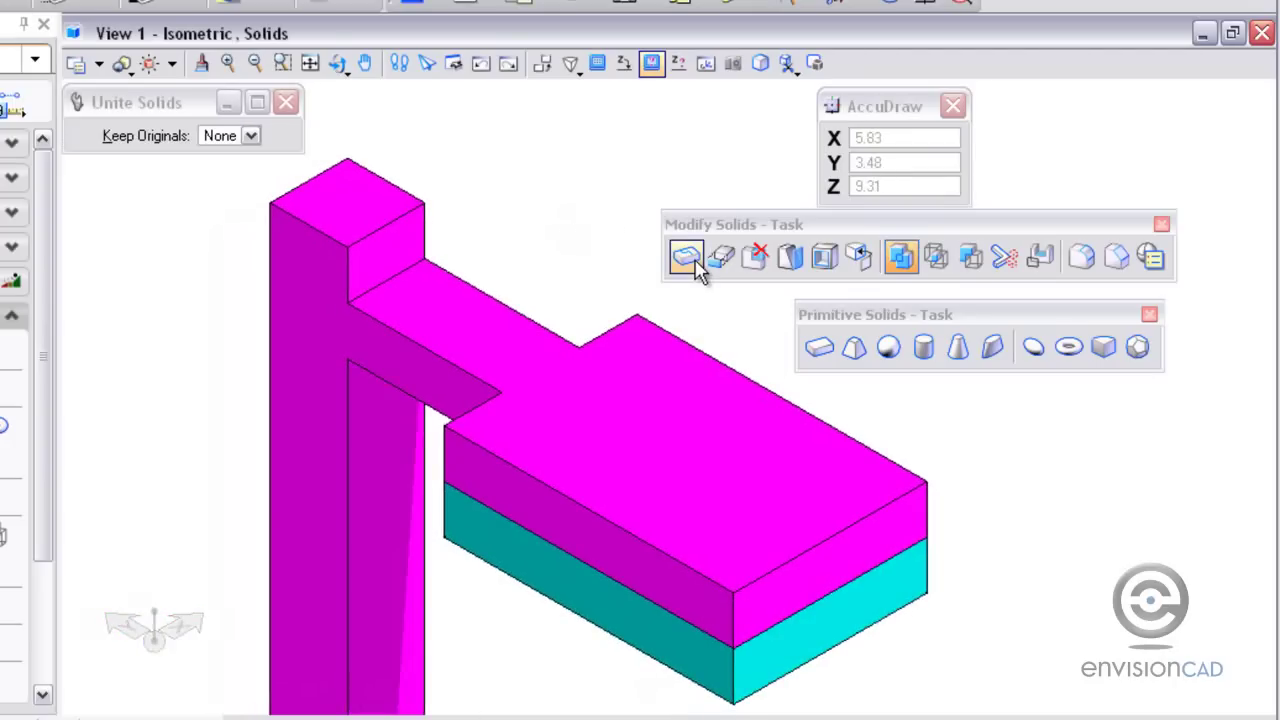
{"action": "left_click", "coordinate": [1083, 258]}
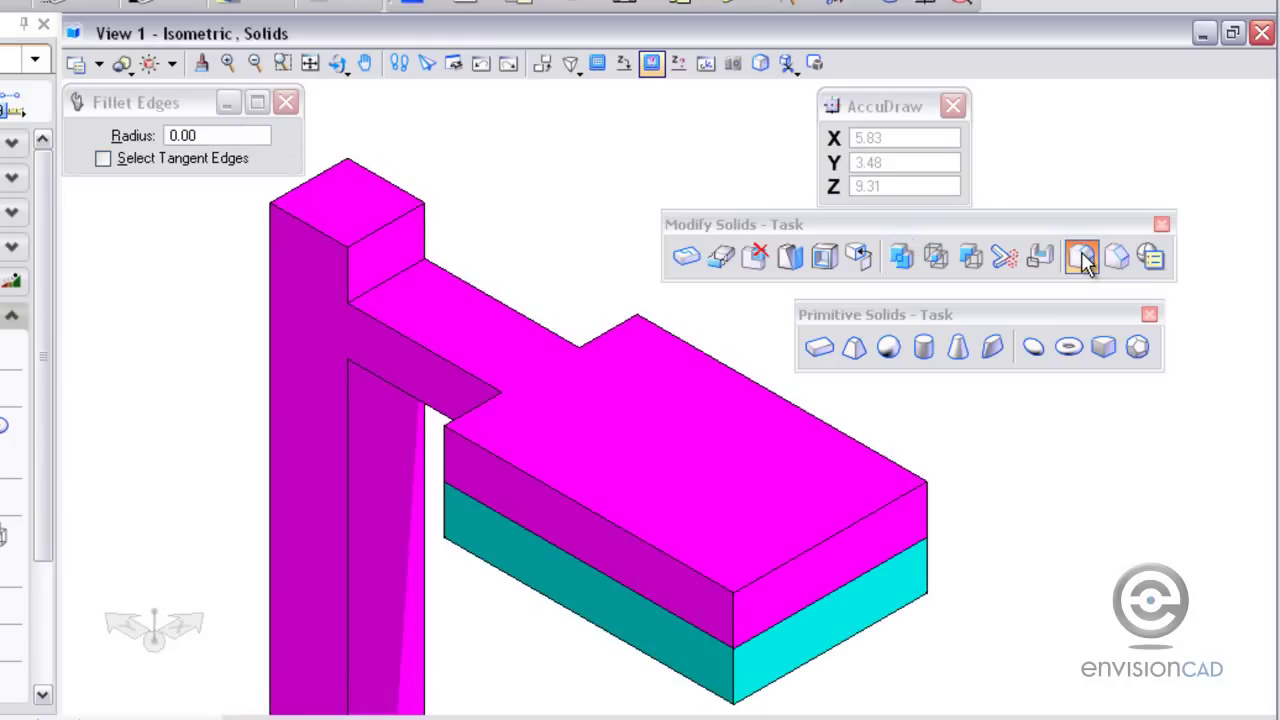
{"action": "left_click", "coordinate": [122, 65]}
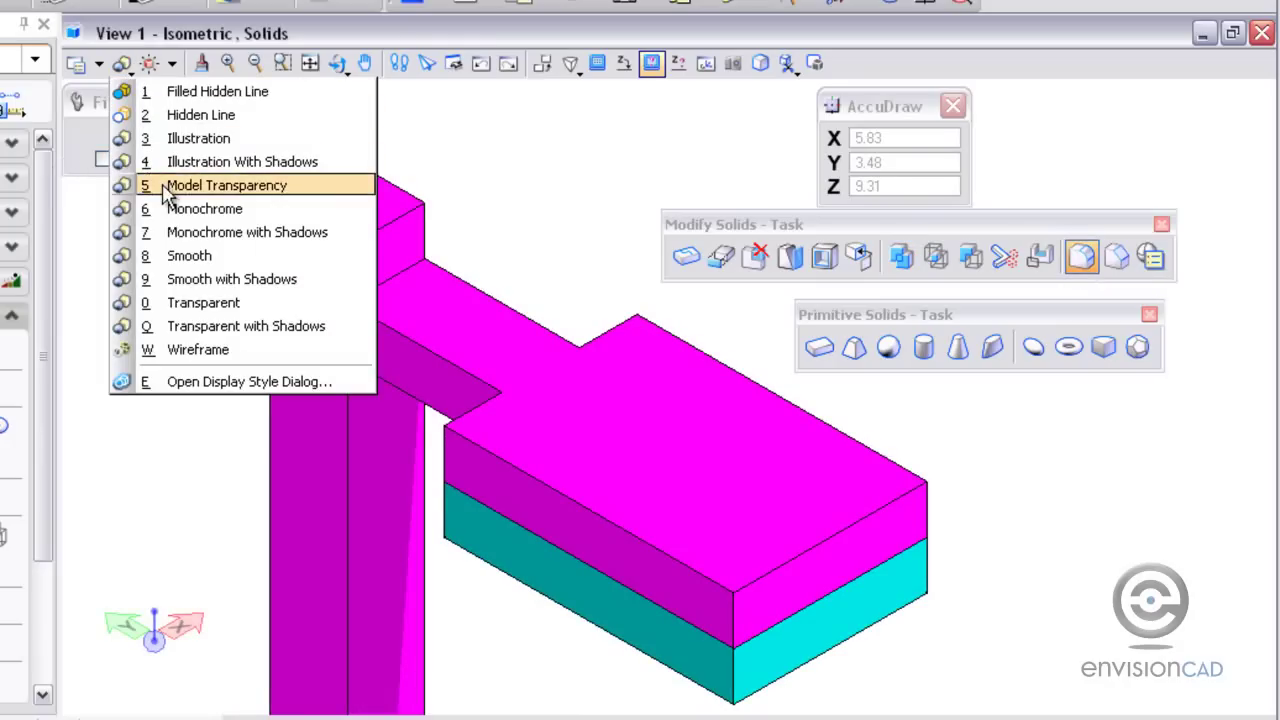
{"action": "left_click", "coordinate": [175, 333]}
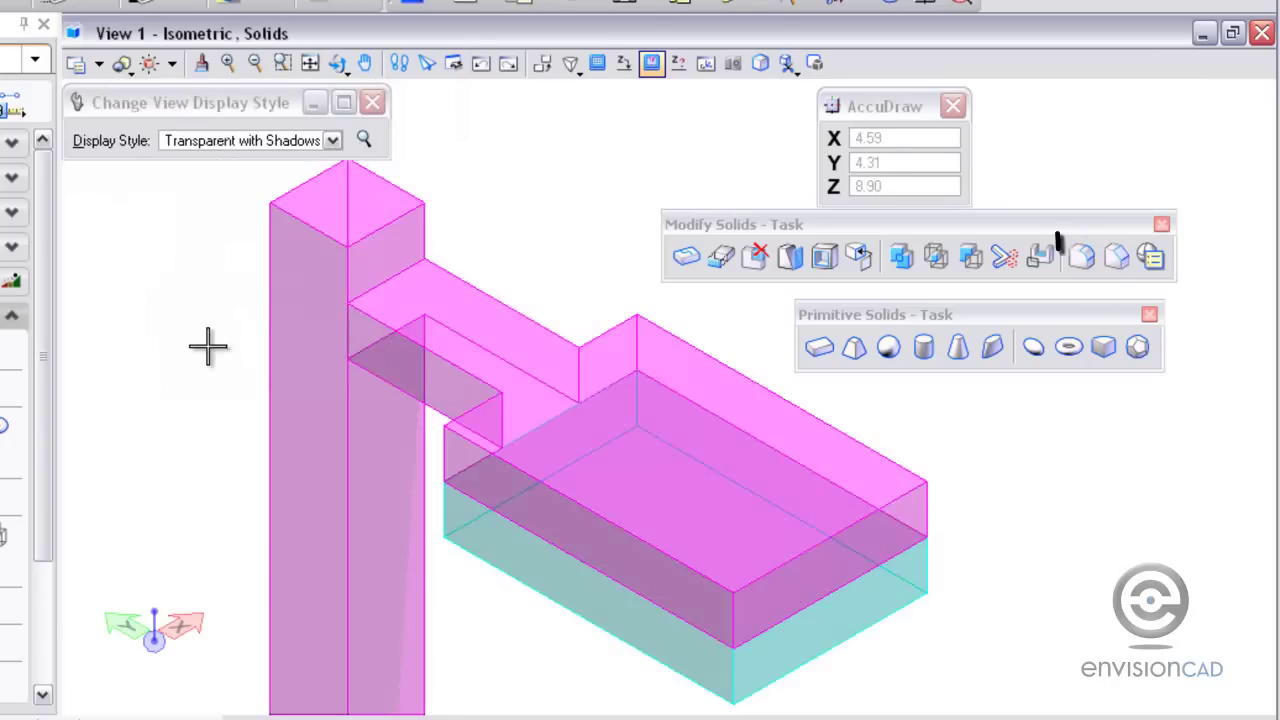
Step: Fillet the upper and lower edges where the arm meets the pole with a radius of 0.10
{"action": "left_click", "coordinate": [1093, 259]}
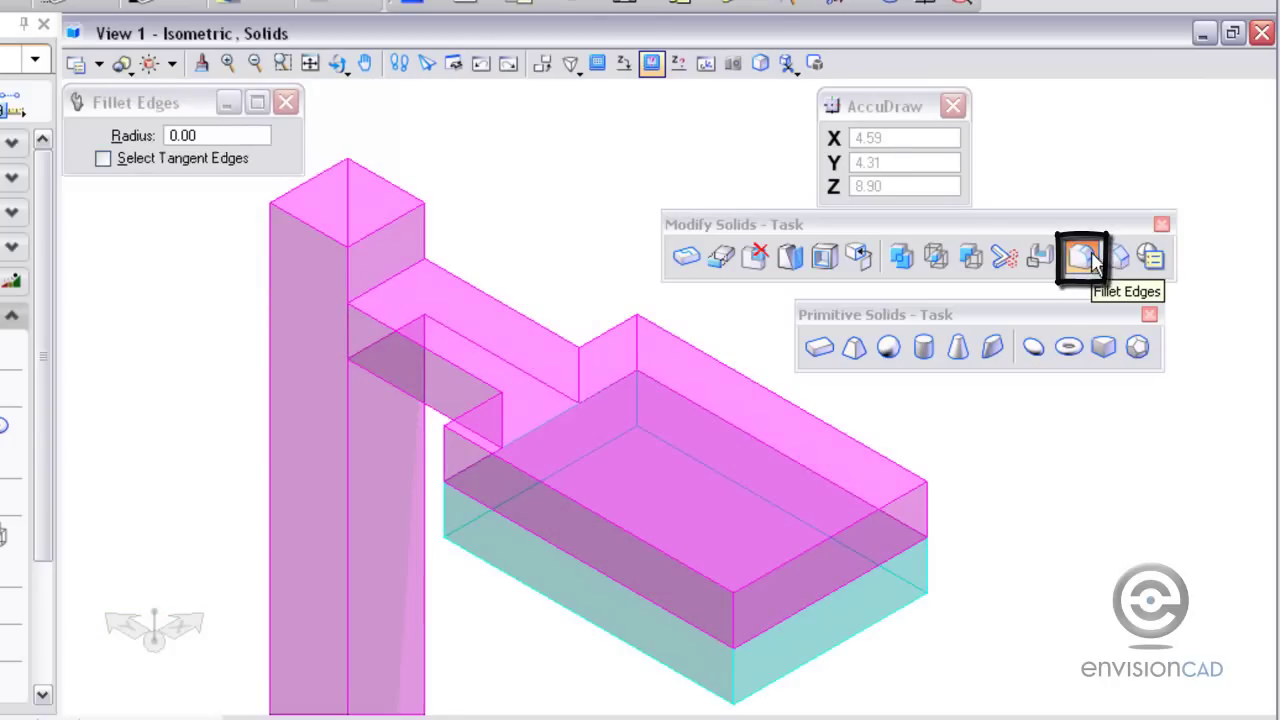
{"action": "left_click", "coordinate": [205, 138]}
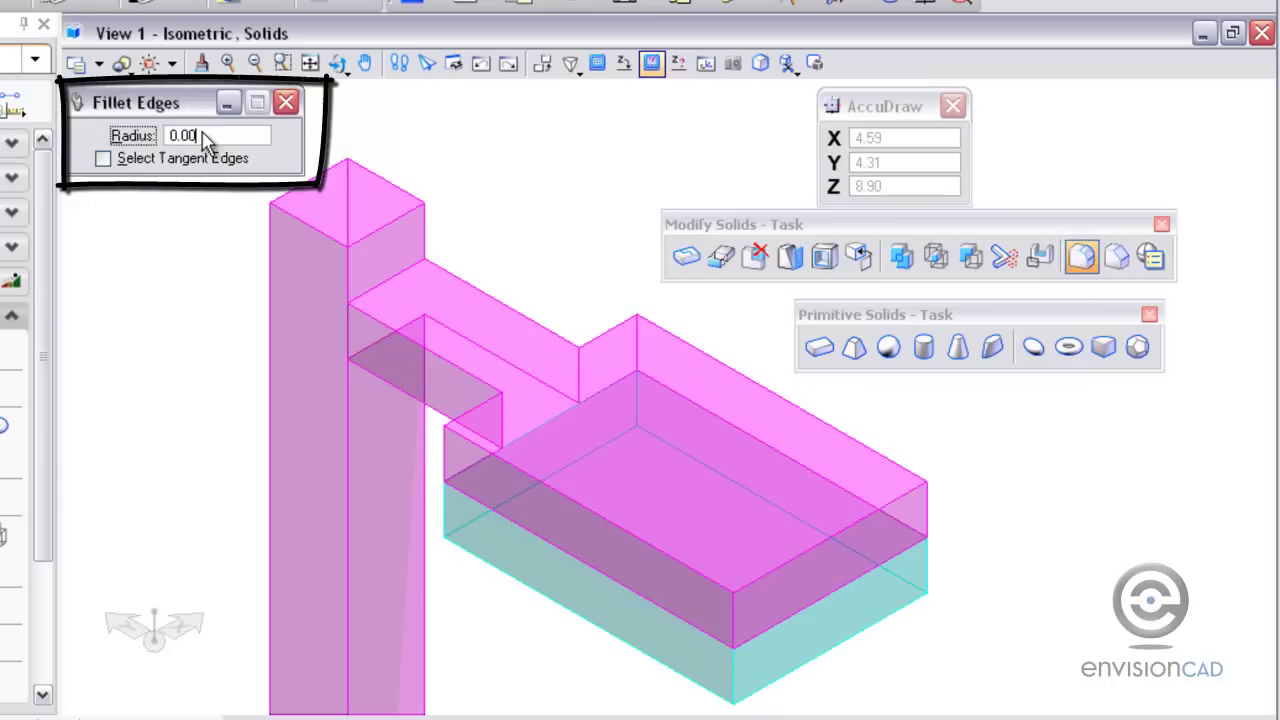
{"action": "key", "text": "BackSpace"}
{"action": "key", "text": "BackSpace"}
{"action": "key", "text": "BackSpace"}
{"action": "key", "text": "BackSpace"}
{"action": "type", "text": ".1"}
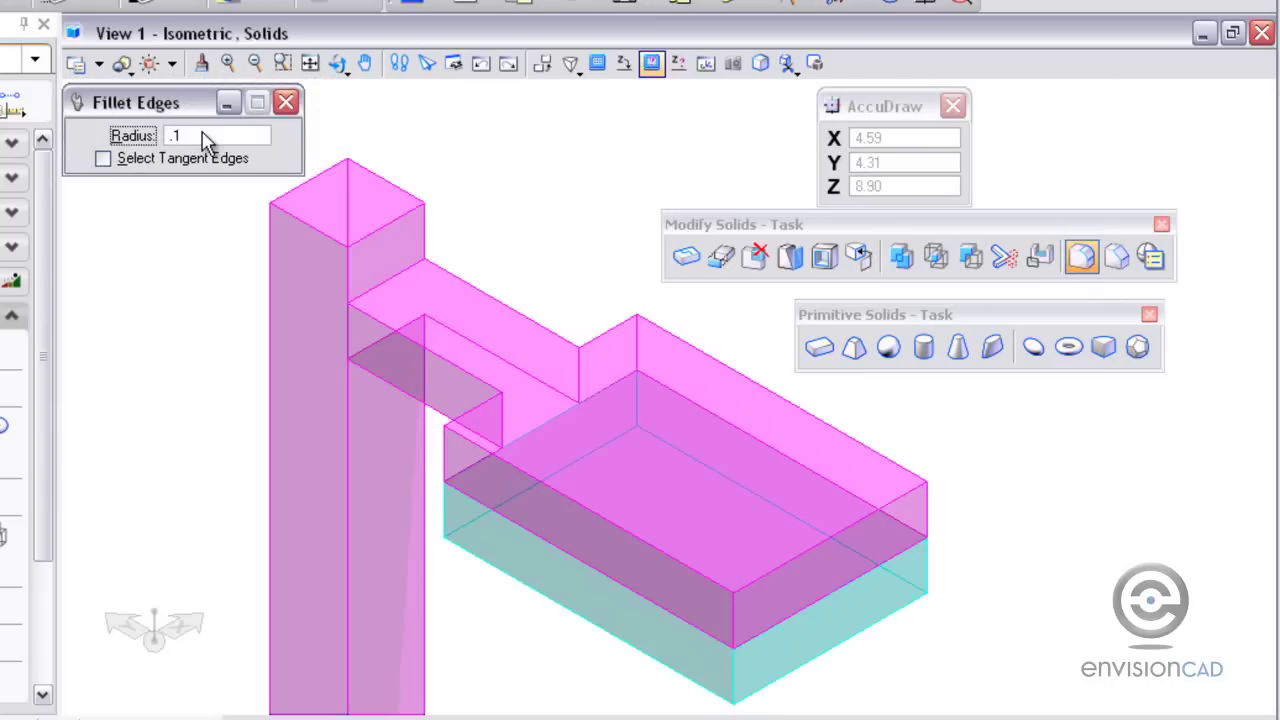
{"action": "key", "text": "Tab"}
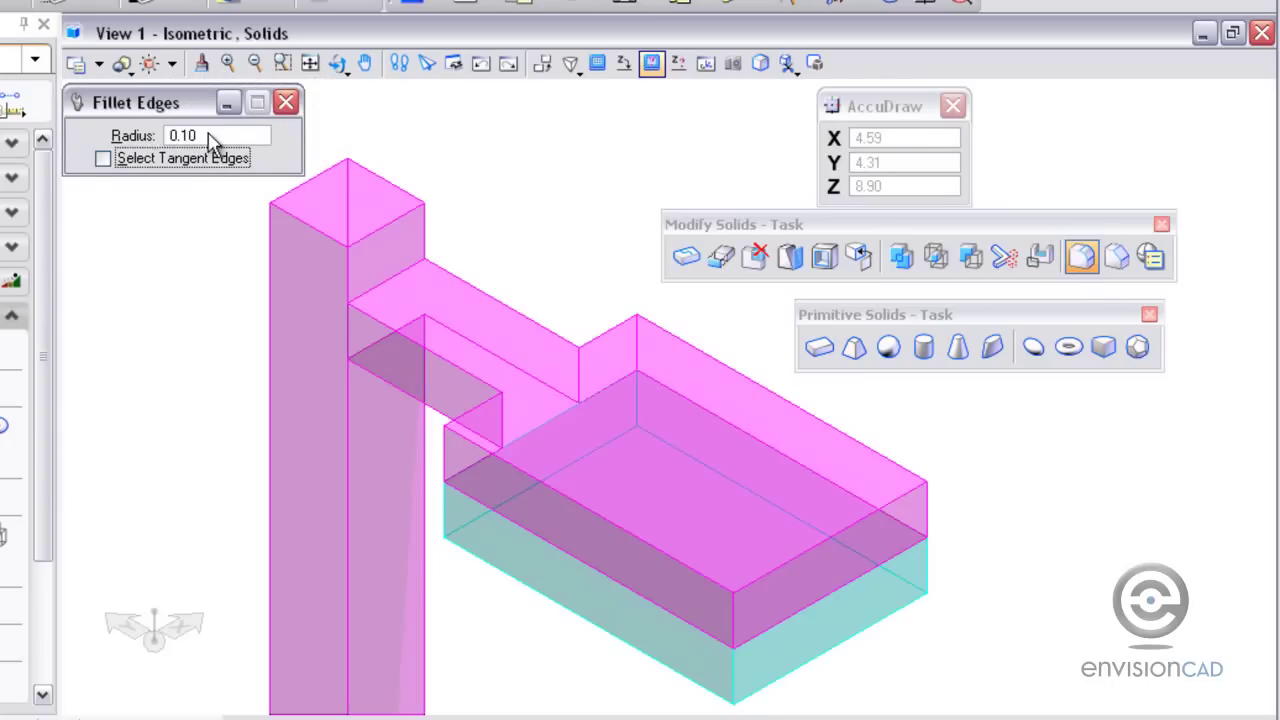
{"action": "left_click", "coordinate": [387, 278]}
{"action": "left_click", "coordinate": [388, 279]}
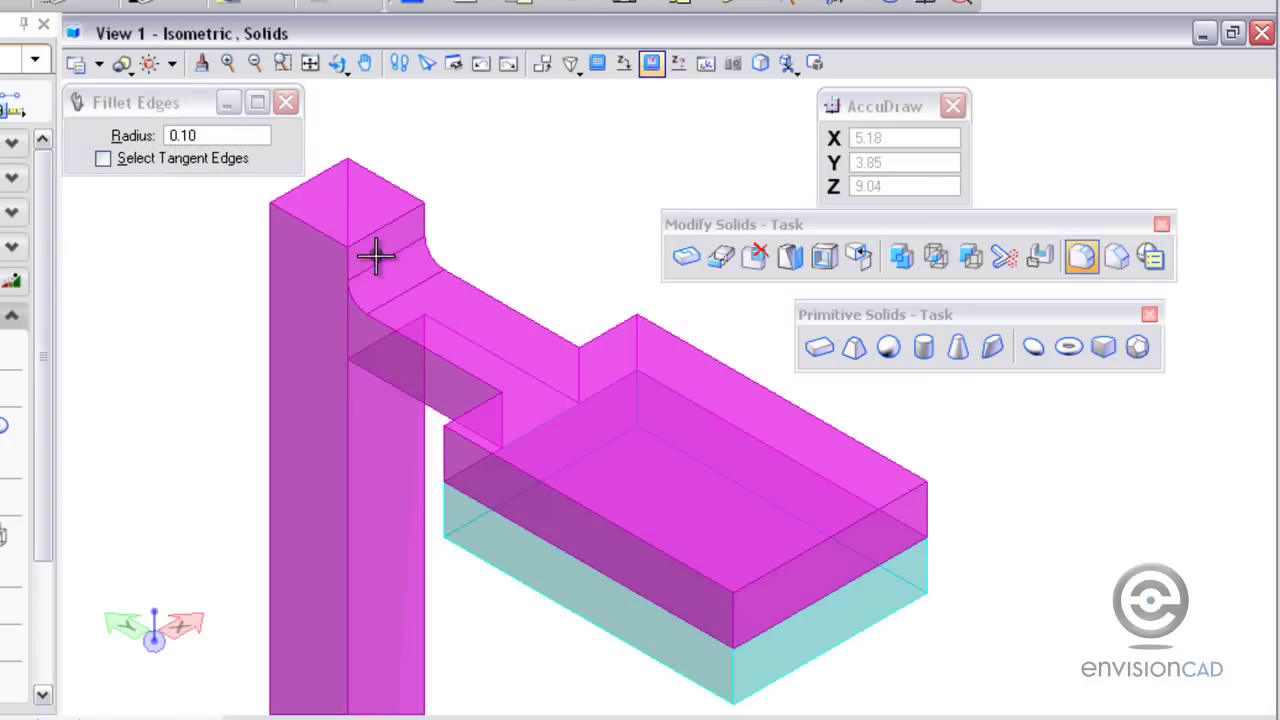
{"action": "left_click", "coordinate": [370, 345]}
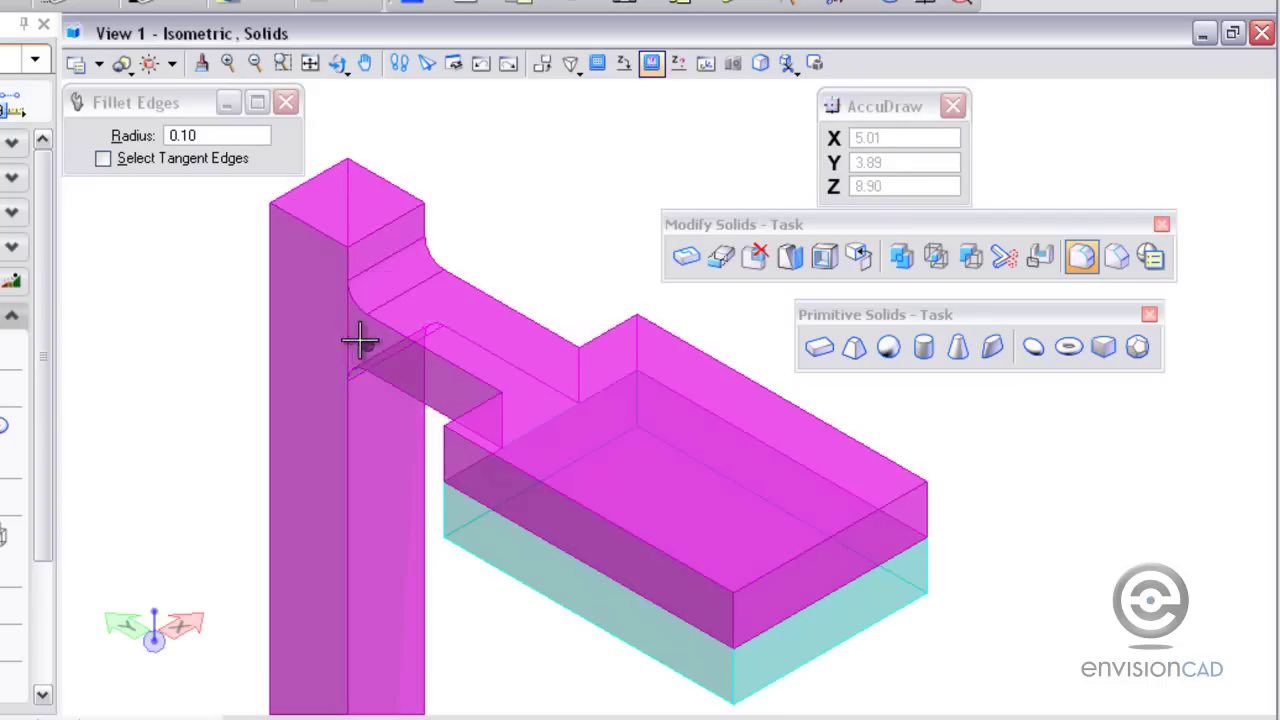
Step: Fillet both vertical inside edges where the arm joins the lamp head together, using the 0.10 radius
{"action": "left_click", "coordinate": [502, 415]}
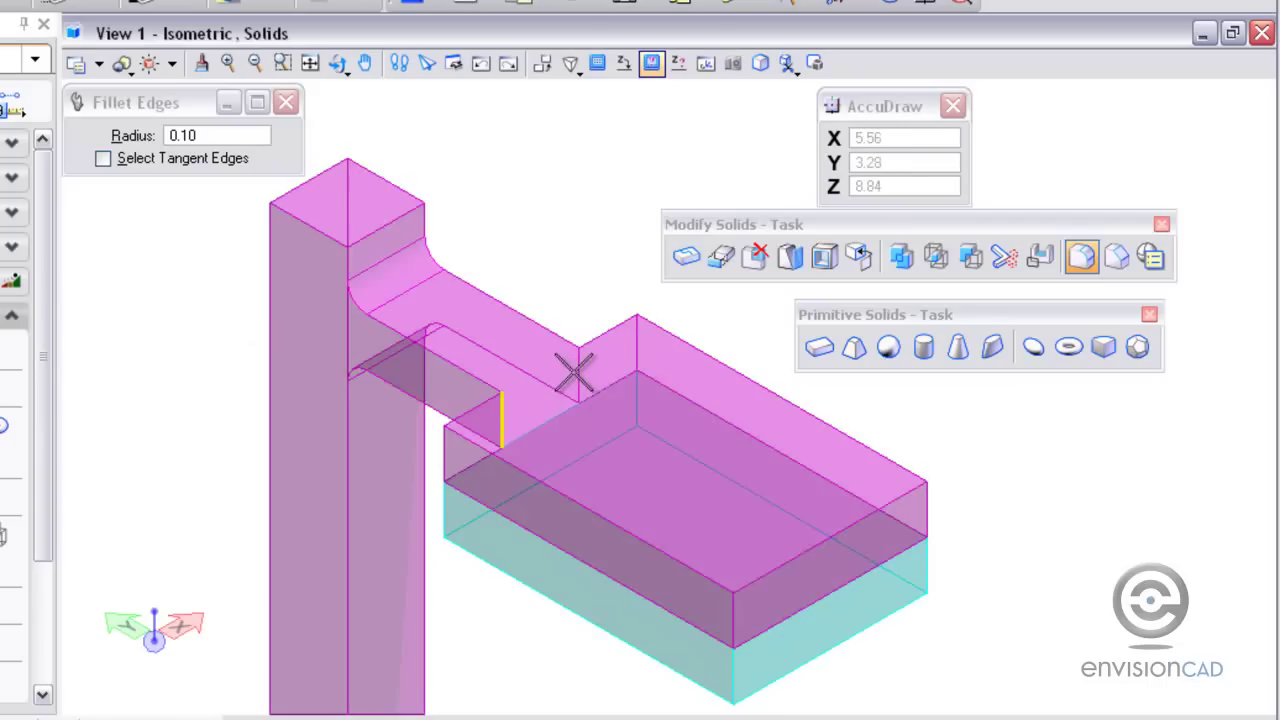
{"action": "key", "text": "ctrl"}
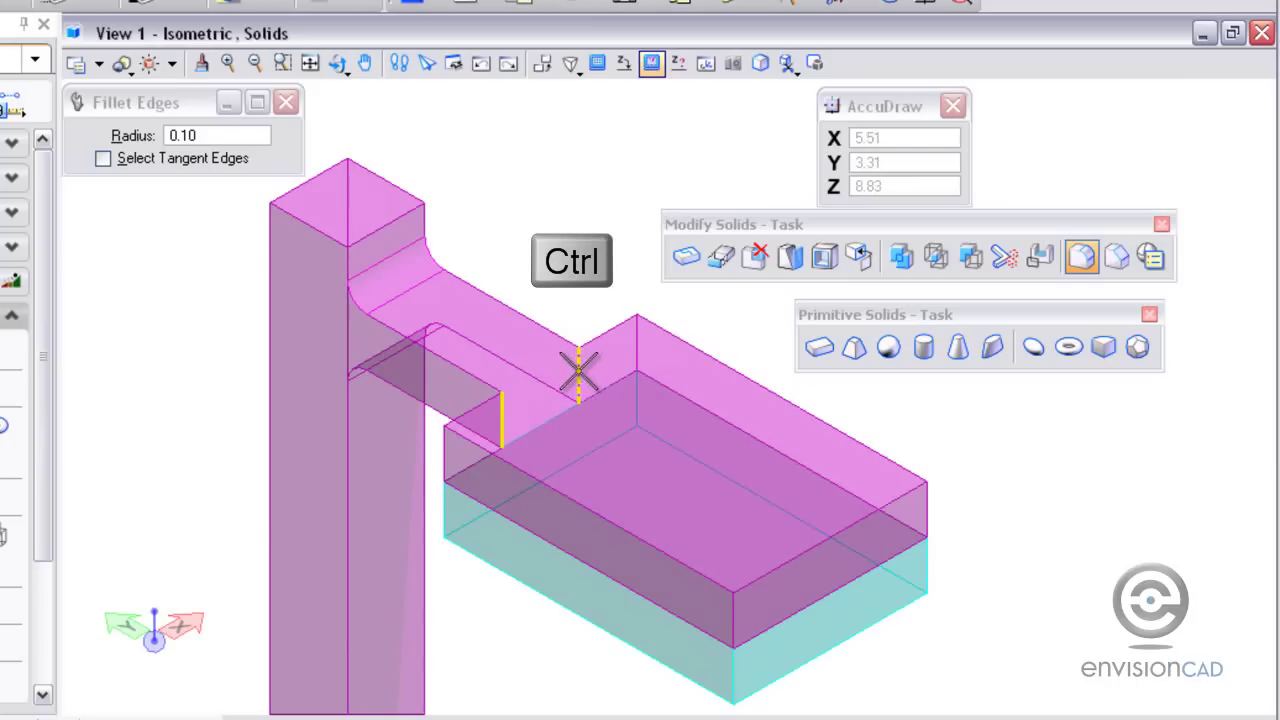
{"action": "left_click", "coordinate": [578, 372], "text": "ctrl"}
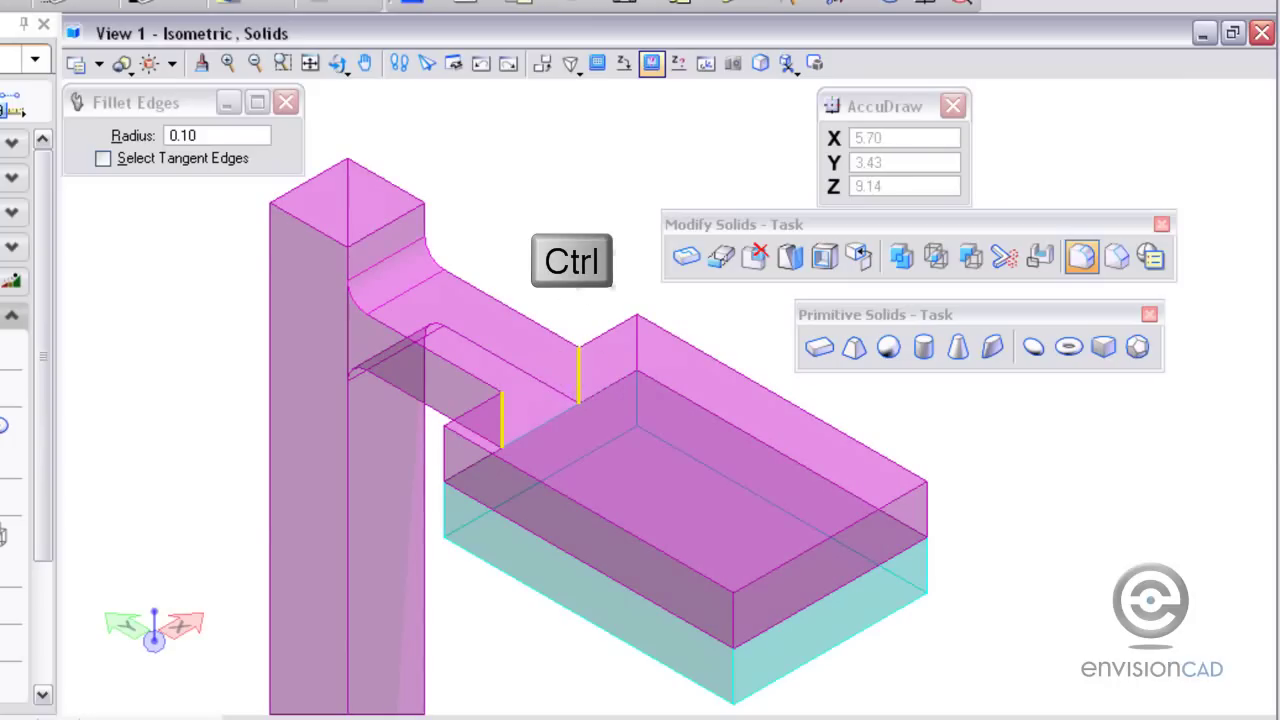
{"action": "left_click", "coordinate": [588, 266]}
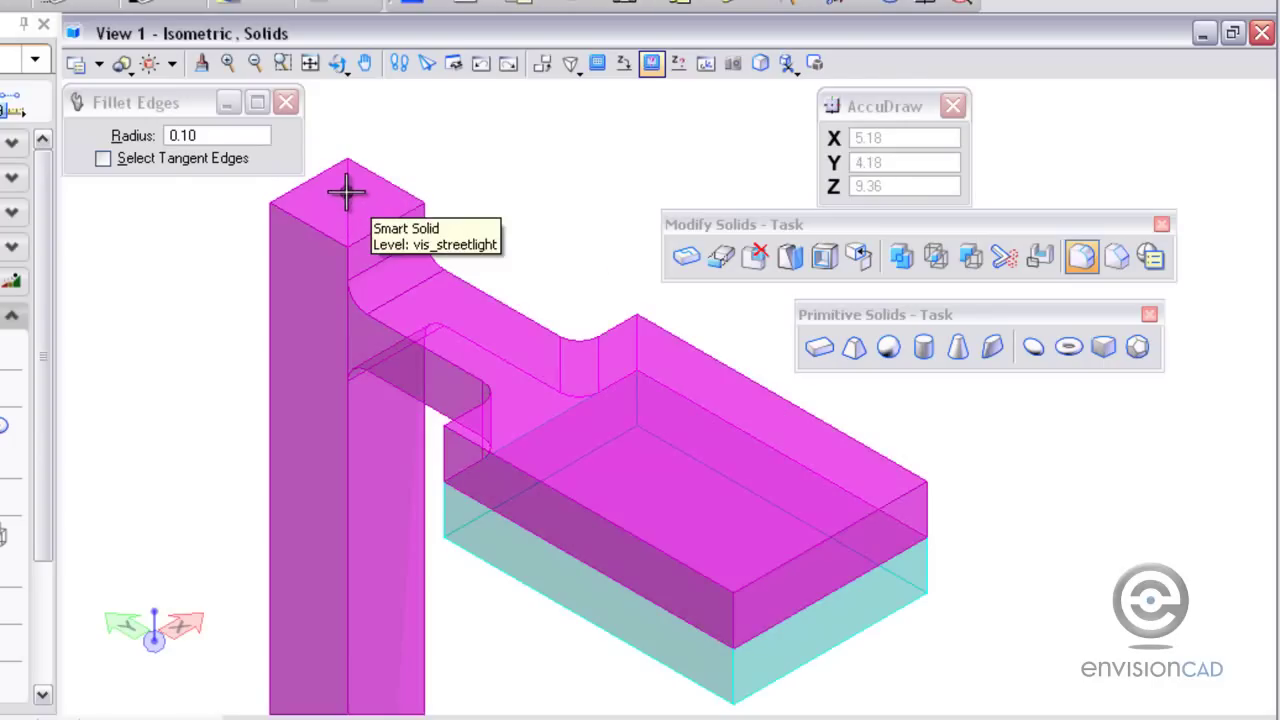
Step: Fillet all four edges of the pole's top face together with the 0.10 radius
{"action": "left_click", "coordinate": [394, 216]}
{"action": "left_click", "coordinate": [400, 190], "text": "ctrl"}
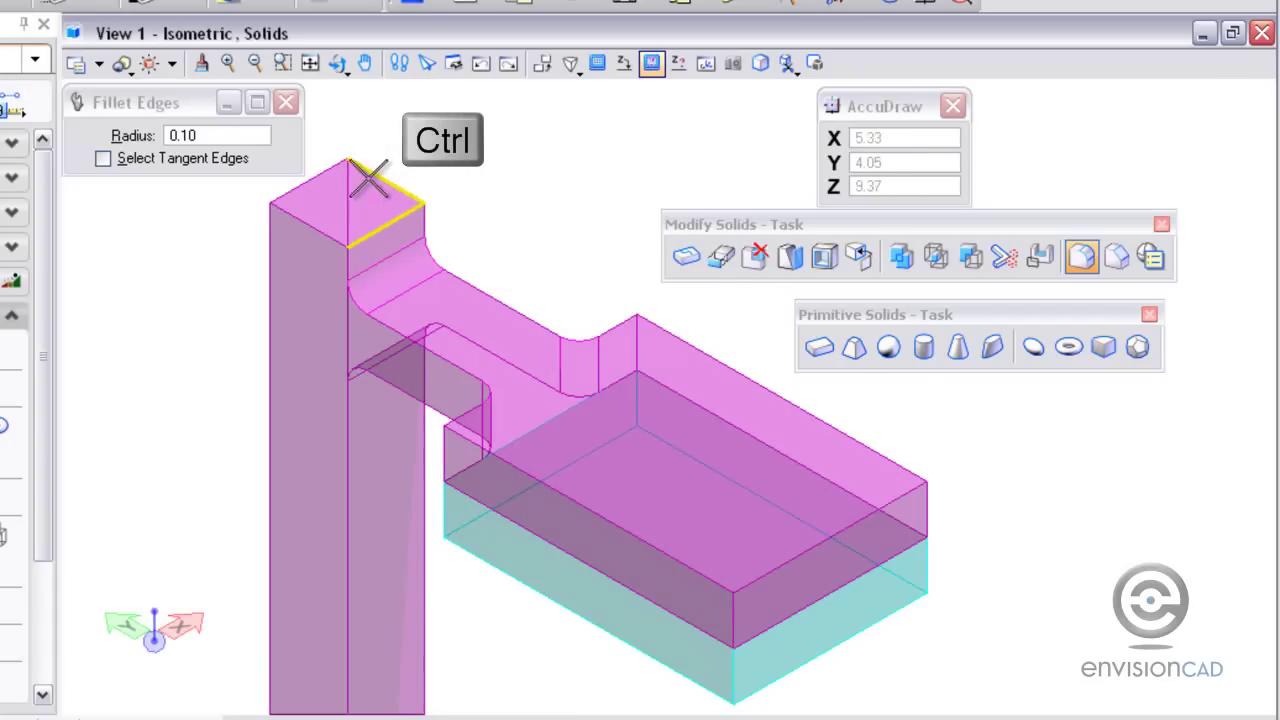
{"action": "left_click", "coordinate": [337, 177], "text": "ctrl"}
{"action": "left_click", "coordinate": [306, 217], "text": "ctrl"}
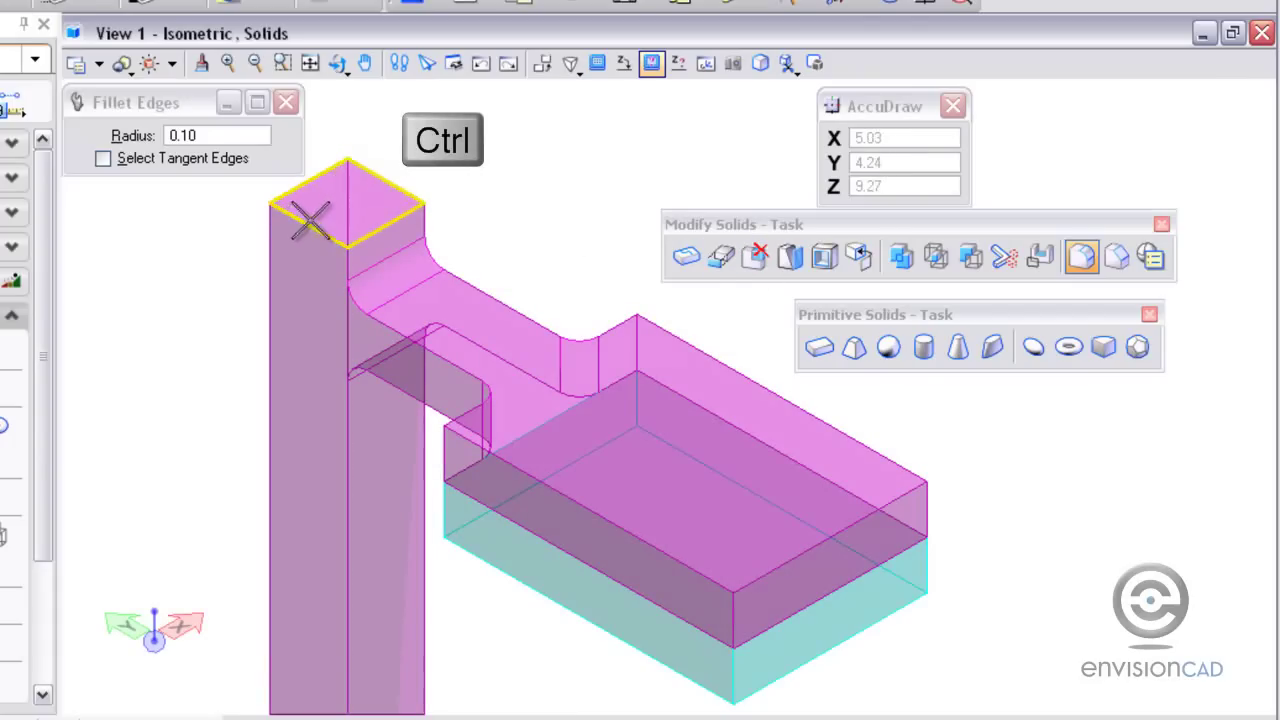
{"action": "left_click", "coordinate": [490, 159]}
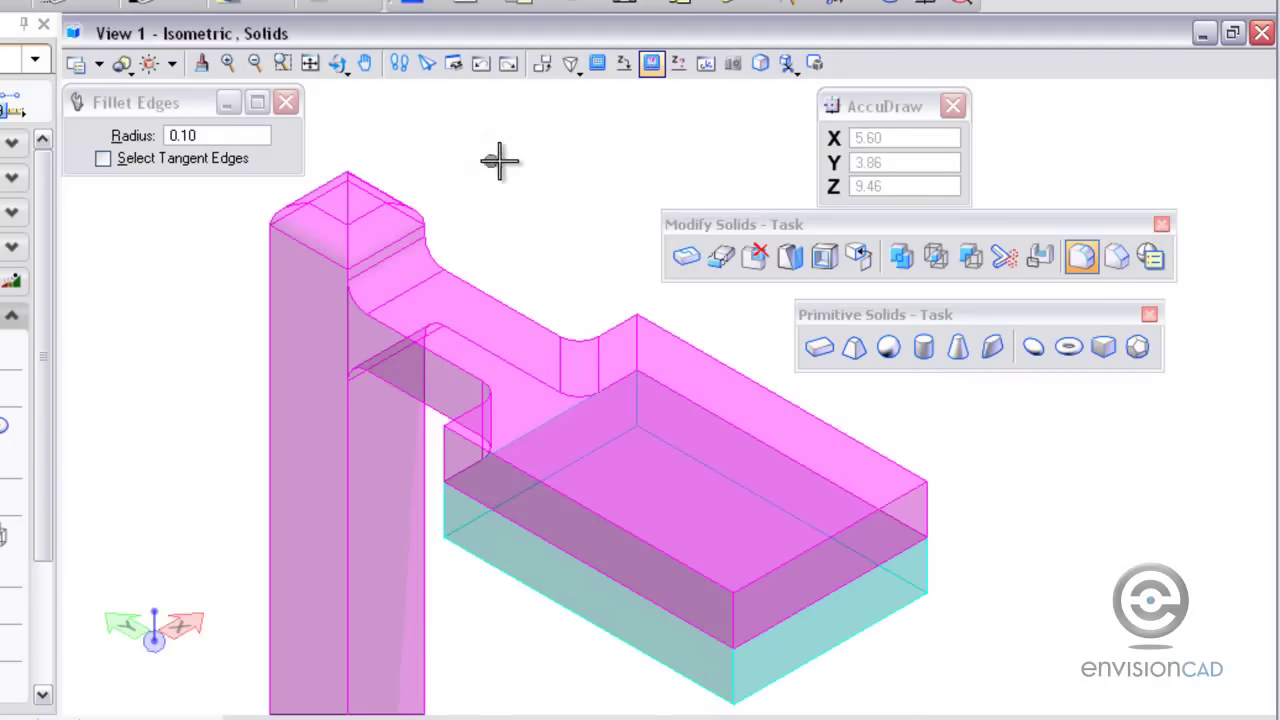
Step: Fillet the upper outline edges of the arm and magenta lamp head together with a radius of 0.05
{"action": "left_click", "coordinate": [207, 138]}
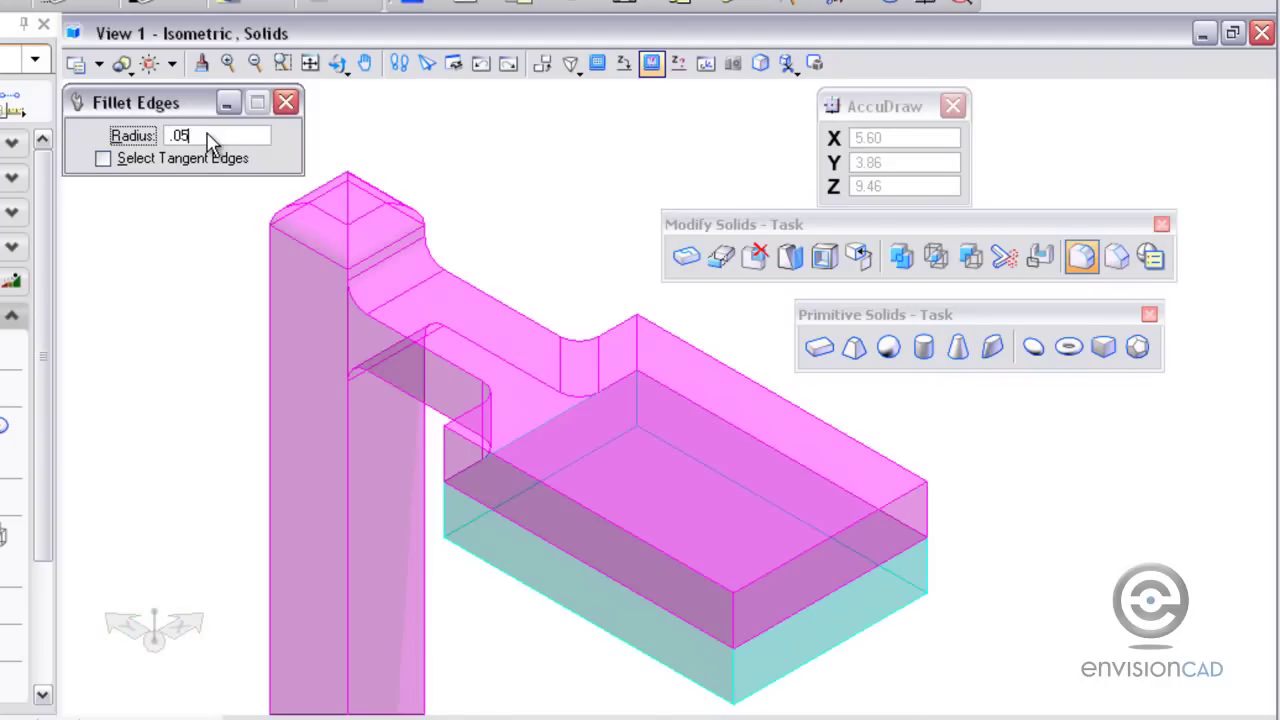
{"action": "key", "text": "Tab"}
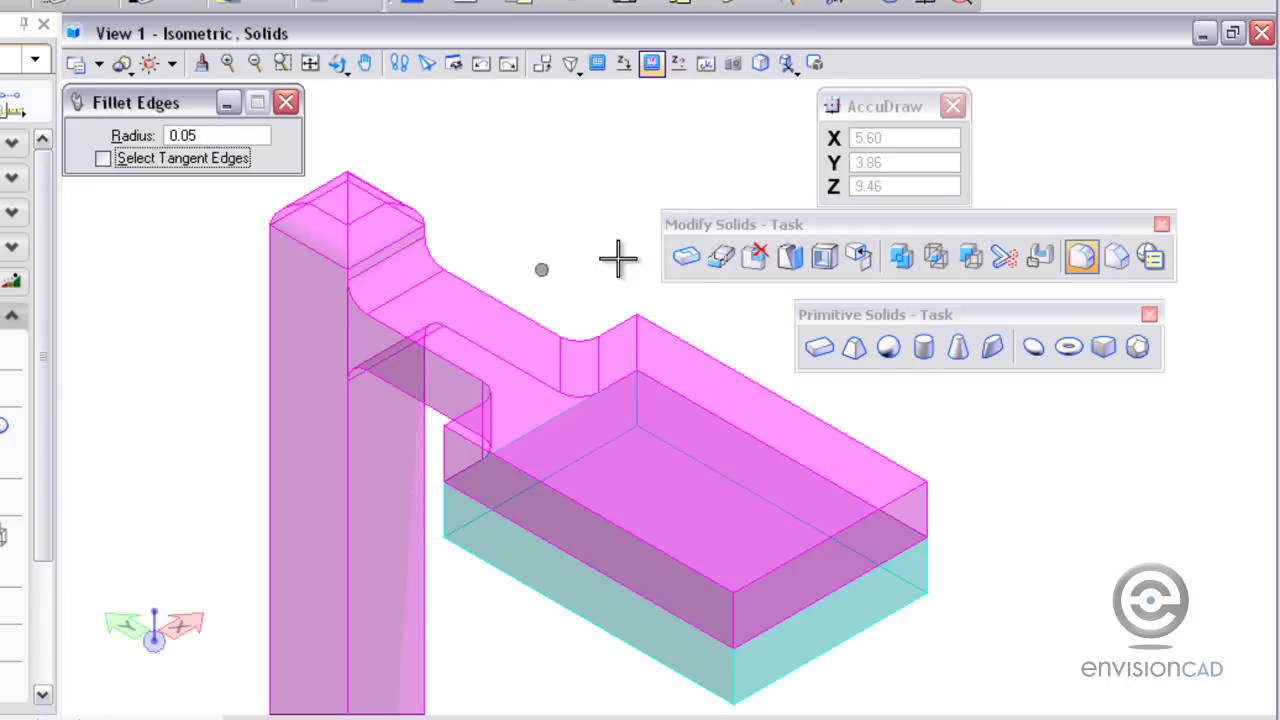
{"action": "left_click", "coordinate": [507, 300], "text": "ctrl"}
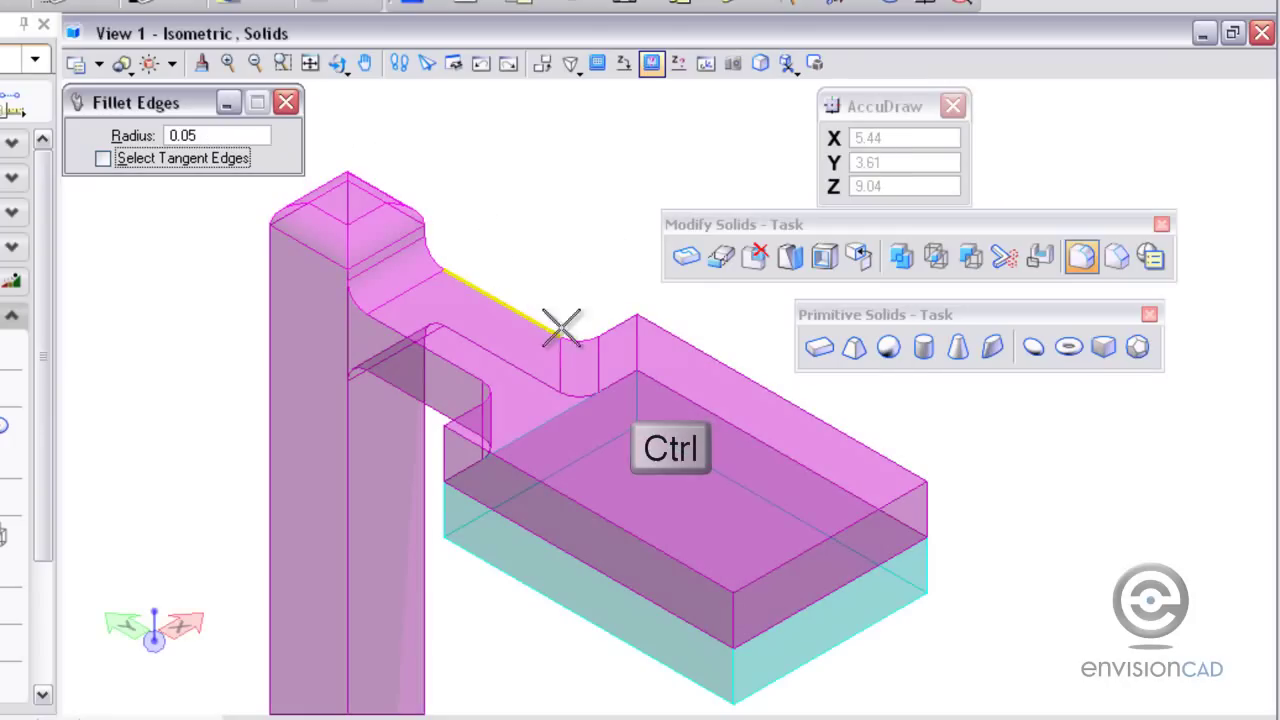
{"action": "left_click", "coordinate": [652, 325], "text": "ctrl"}
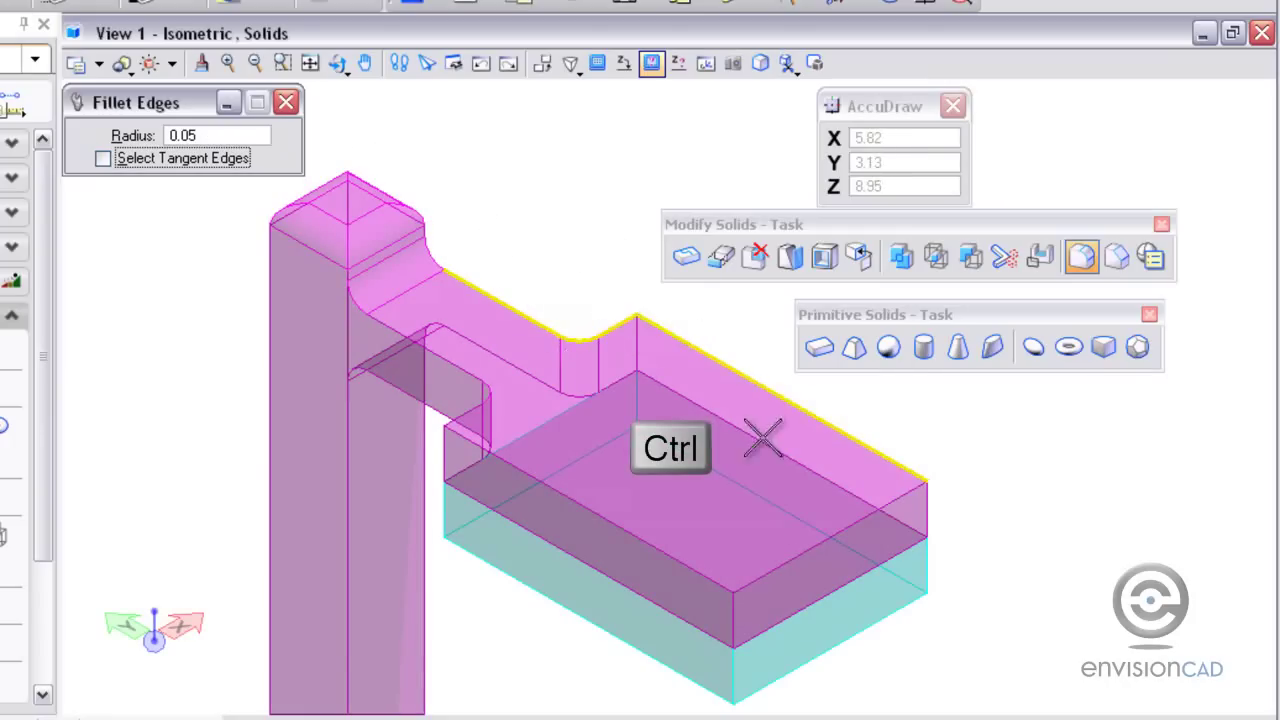
{"action": "left_click", "coordinate": [818, 537], "text": "ctrl"}
{"action": "left_click", "coordinate": [686, 563], "text": "ctrl"}
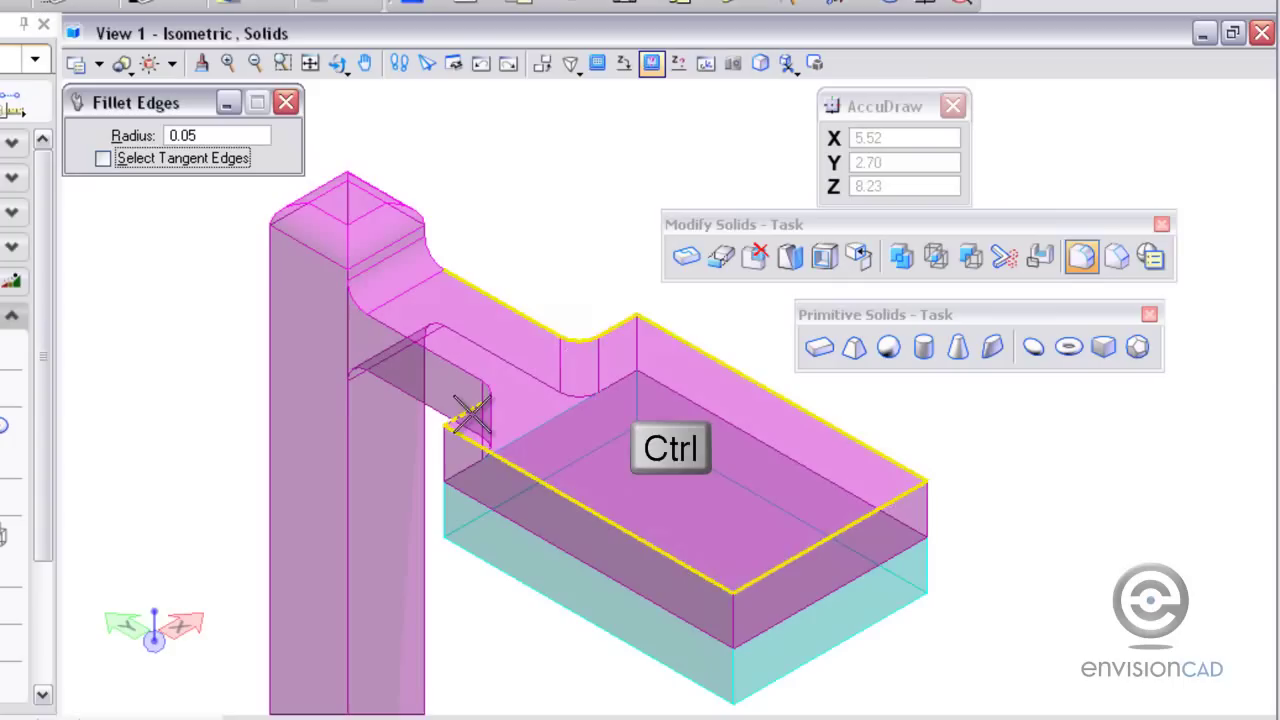
{"action": "left_click", "coordinate": [460, 362], "text": "ctrl"}
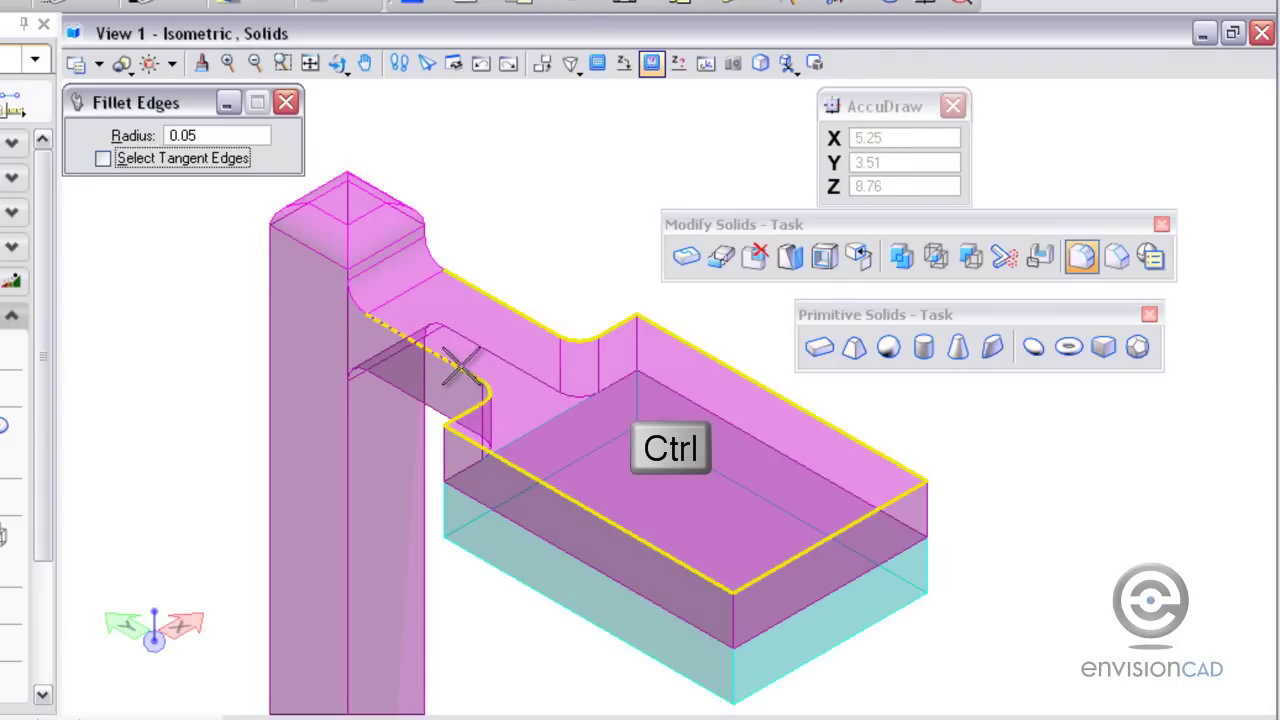
{"action": "left_click", "coordinate": [546, 262]}
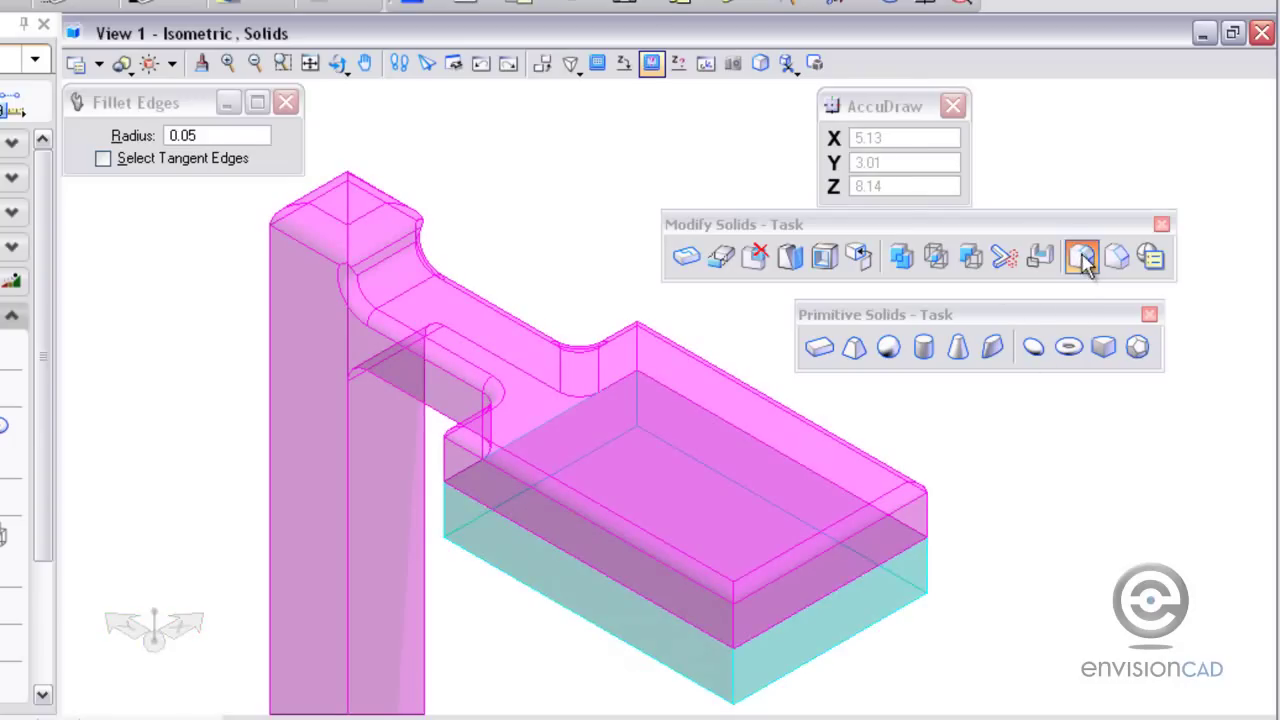
Step: Fillet all four bottom edges of the cyan lens under the lamp head with a radius of 0.15
{"action": "left_click", "coordinate": [214, 137]}
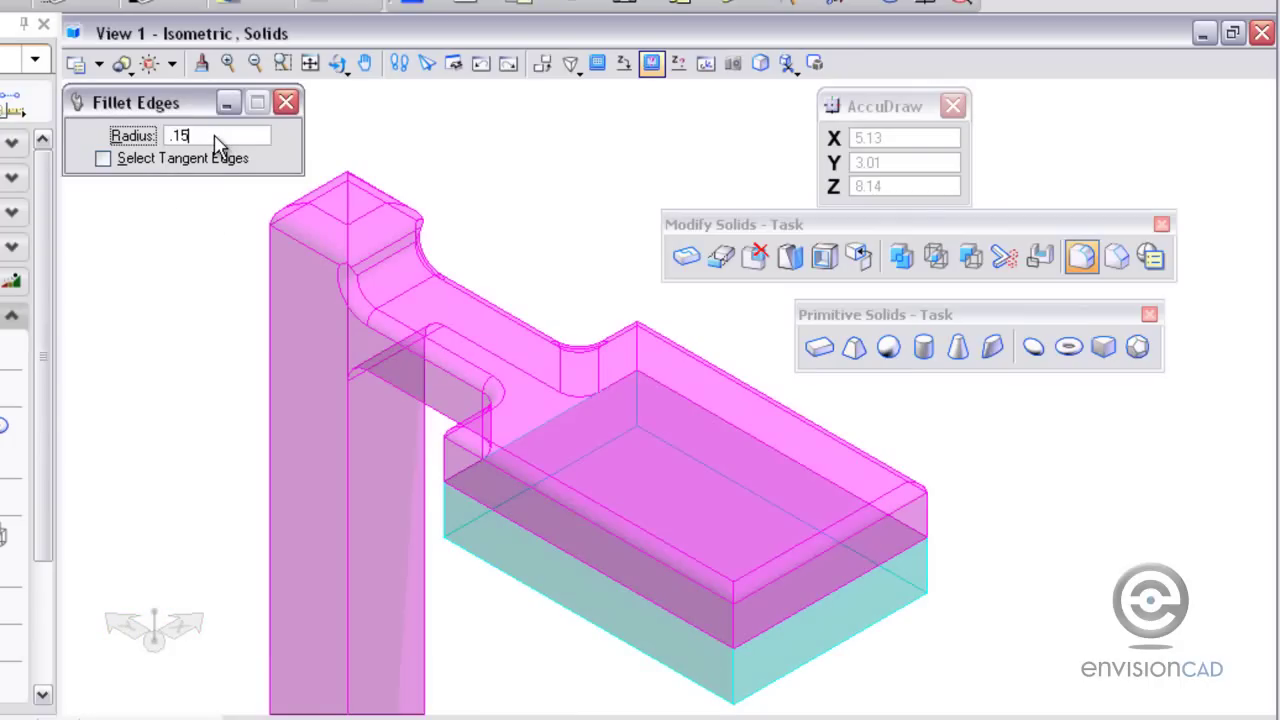
{"action": "key", "text": "Tab"}
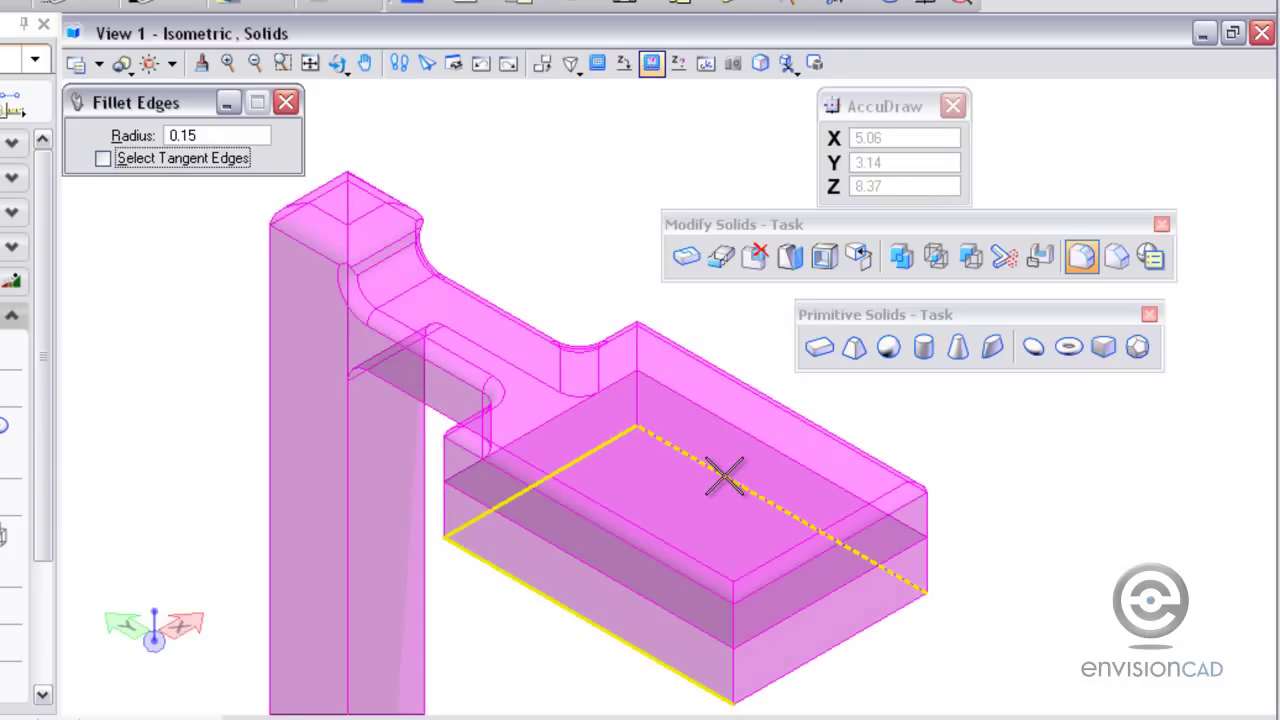
{"action": "left_click", "coordinate": [858, 630]}
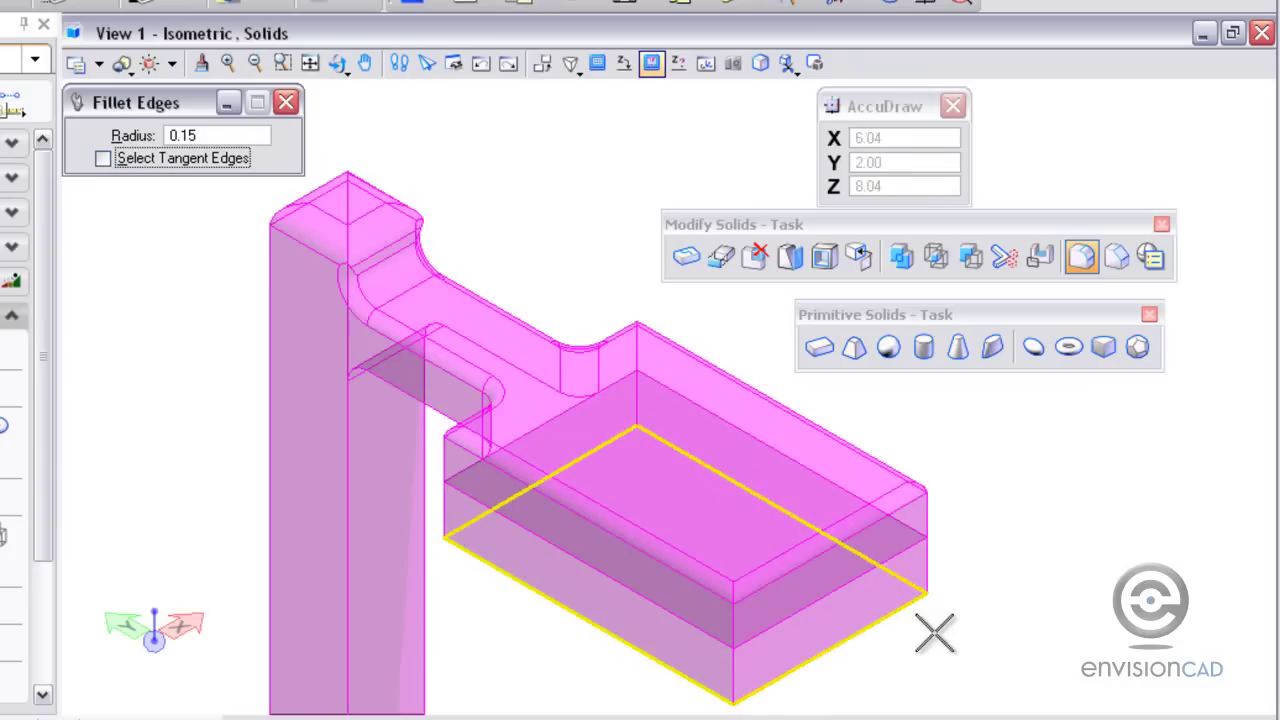
{"action": "left_click", "coordinate": [1046, 586]}
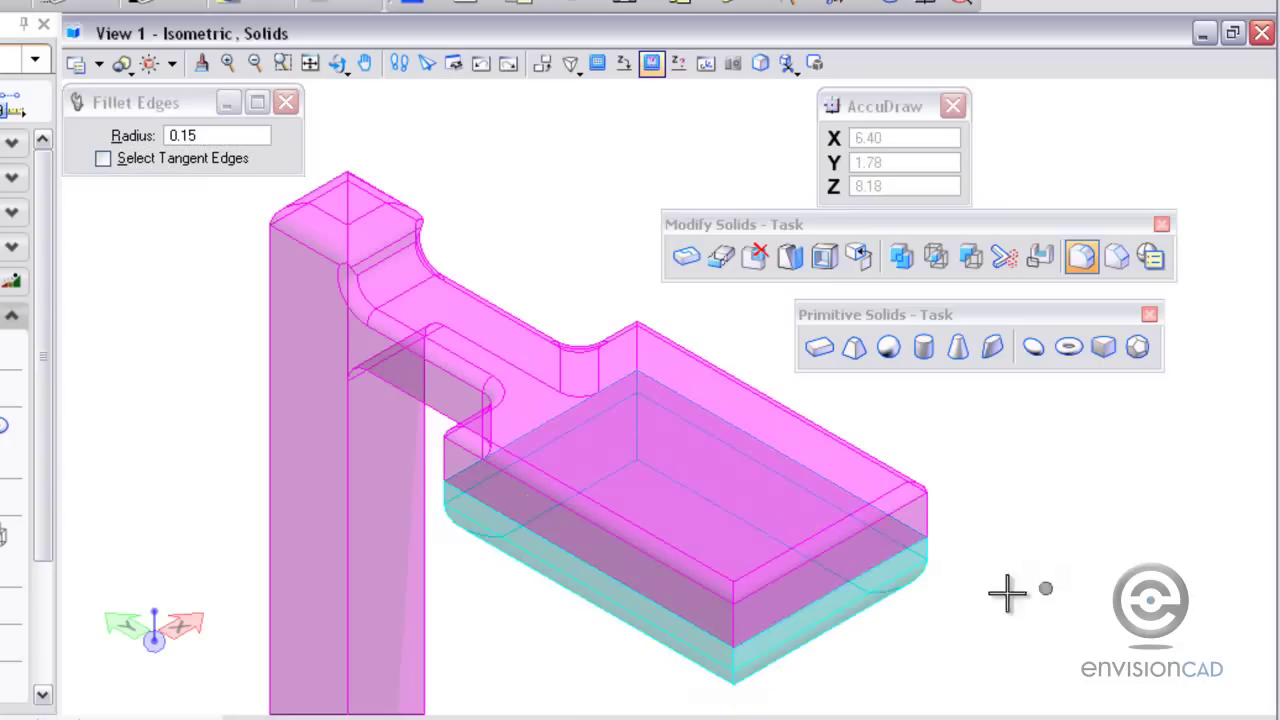
Step: Rotate the view to inspect the filleted lamp head, arm and lens from the side
{"action": "middle_click_drag", "start_coordinate": [668, 398], "coordinate": [681, 442], "text": "shift"}
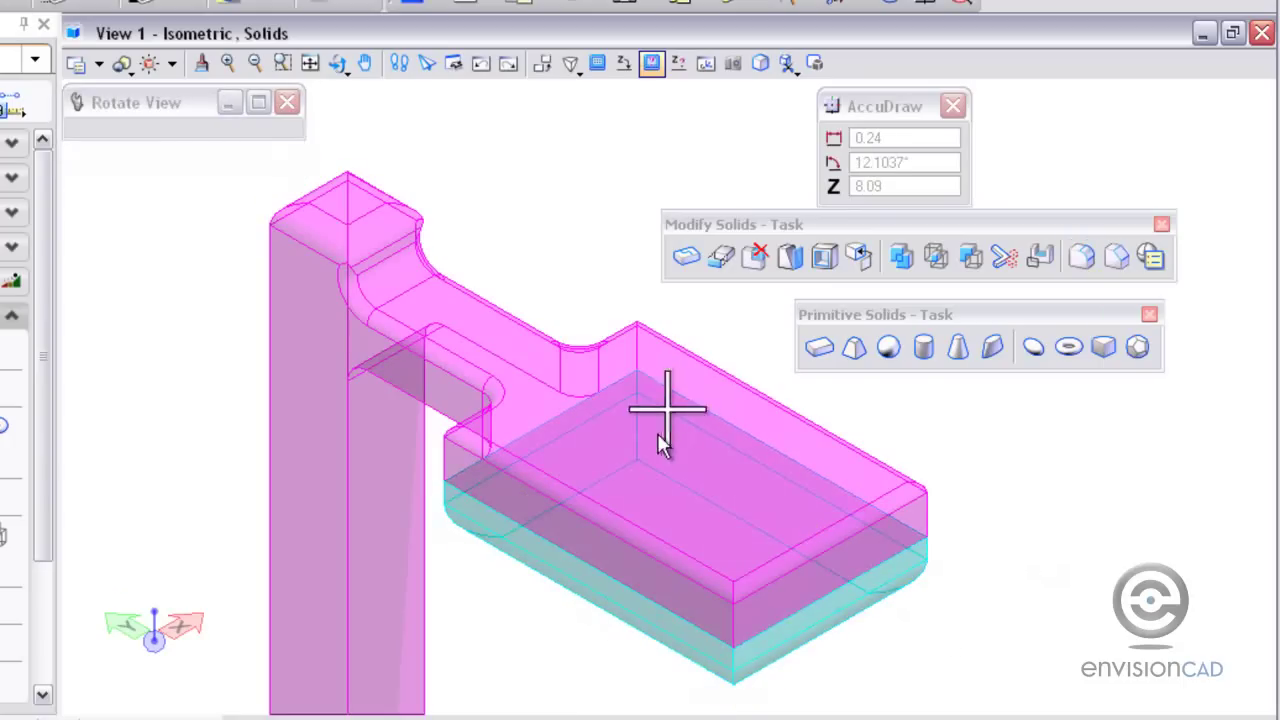
{"action": "left_click", "coordinate": [443, 480]}
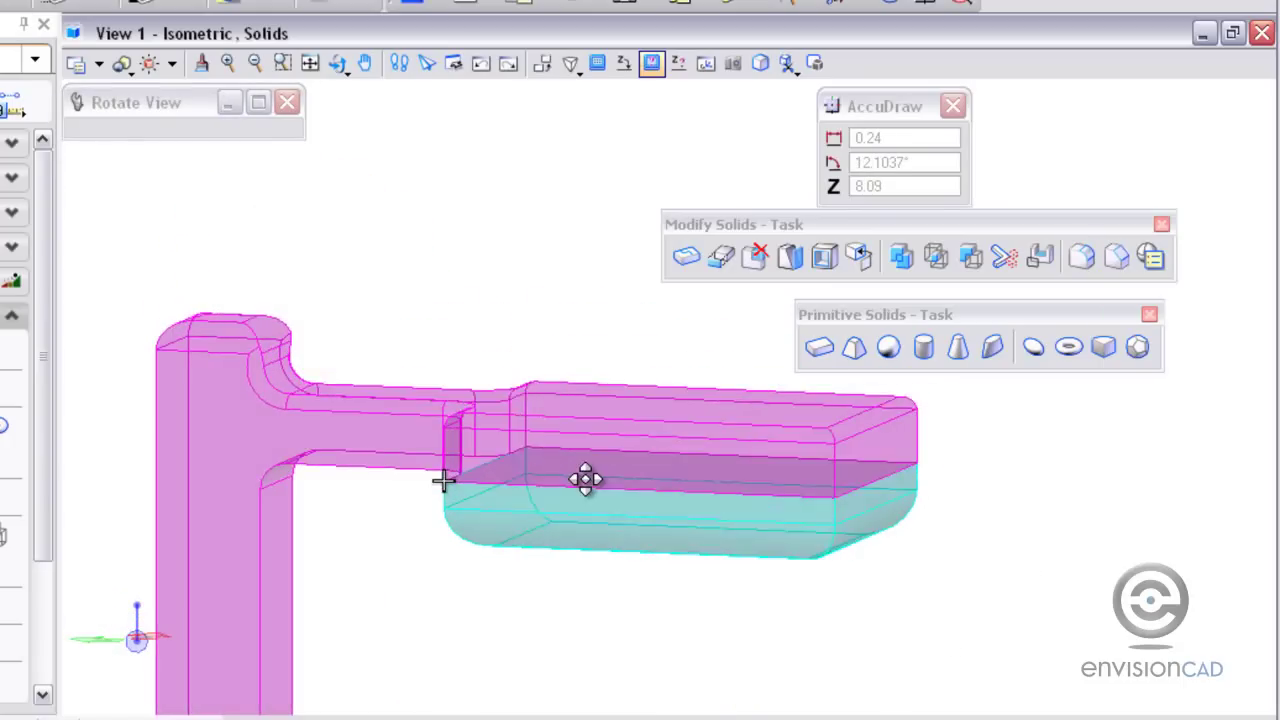